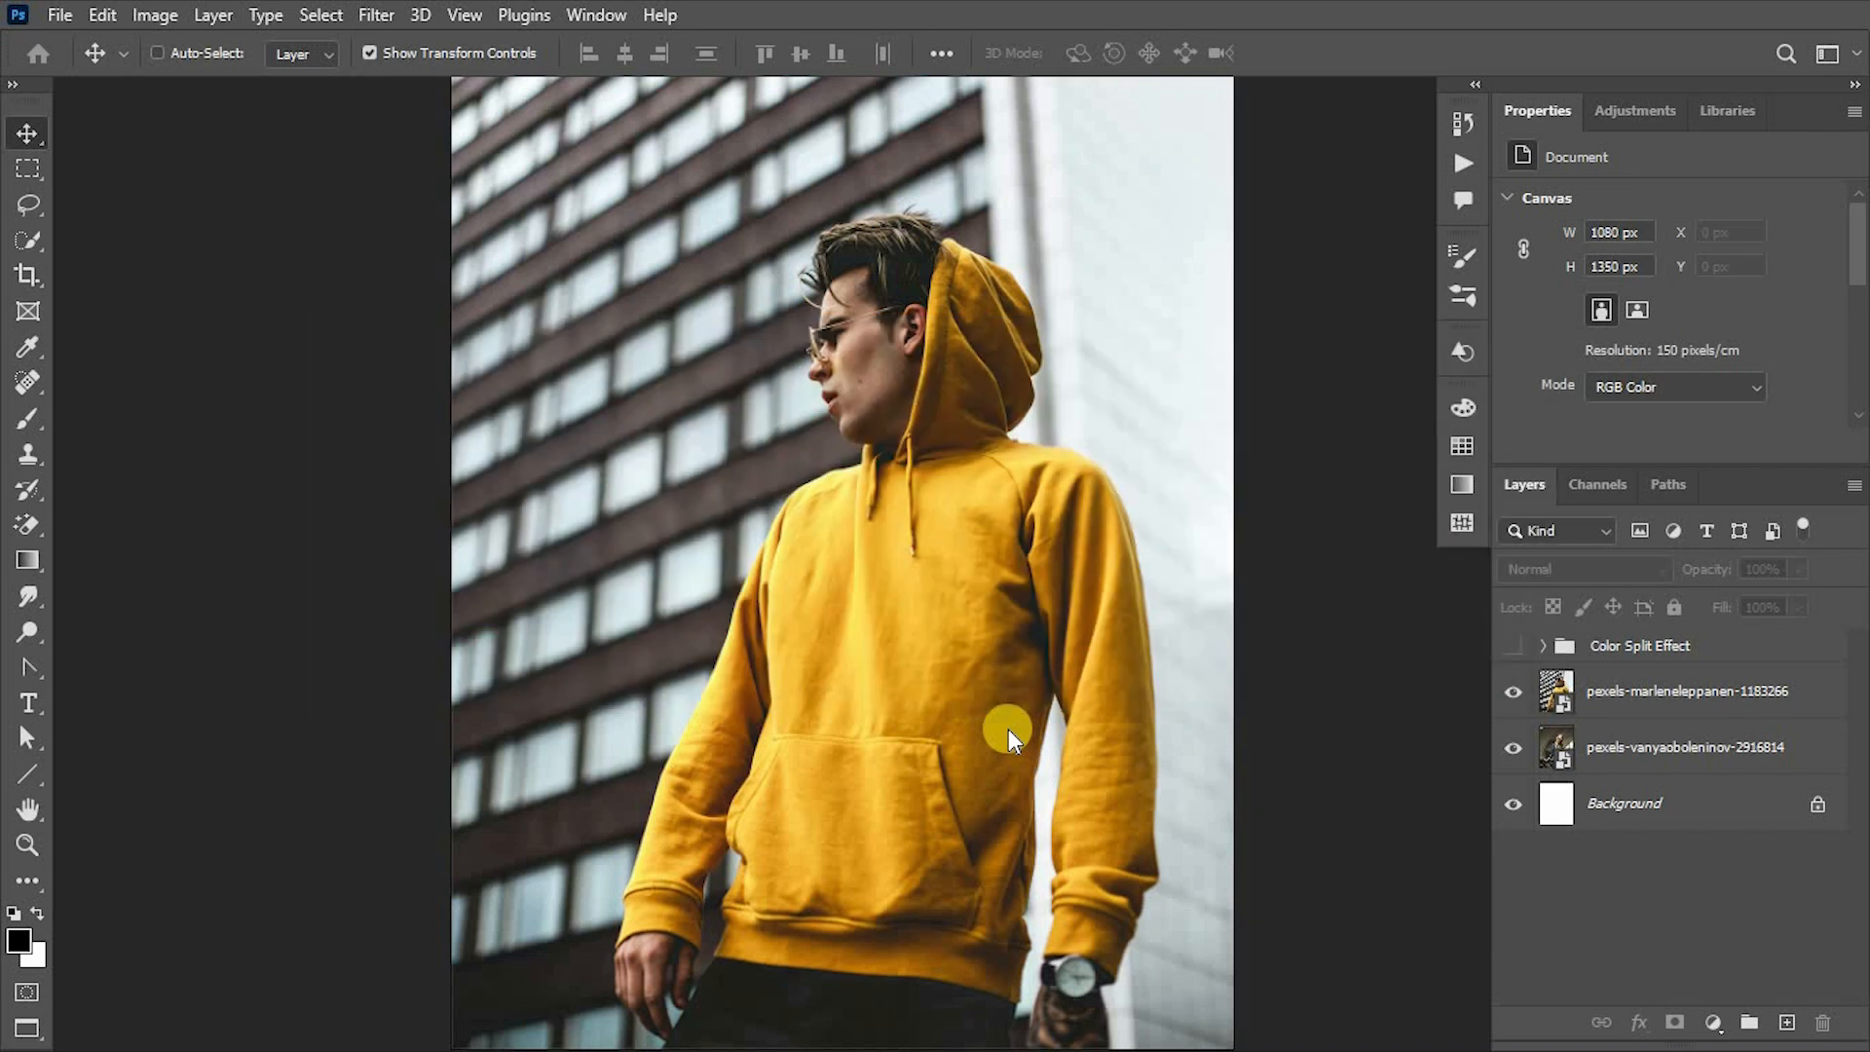
- Duplicate the yellow-hoodie photo layer and hide both the original hoodie layer and the woman's portrait layer
{"action": "left_click", "coordinate": [1711, 703]}
{"action": "left_click", "coordinate": [1513, 748]}
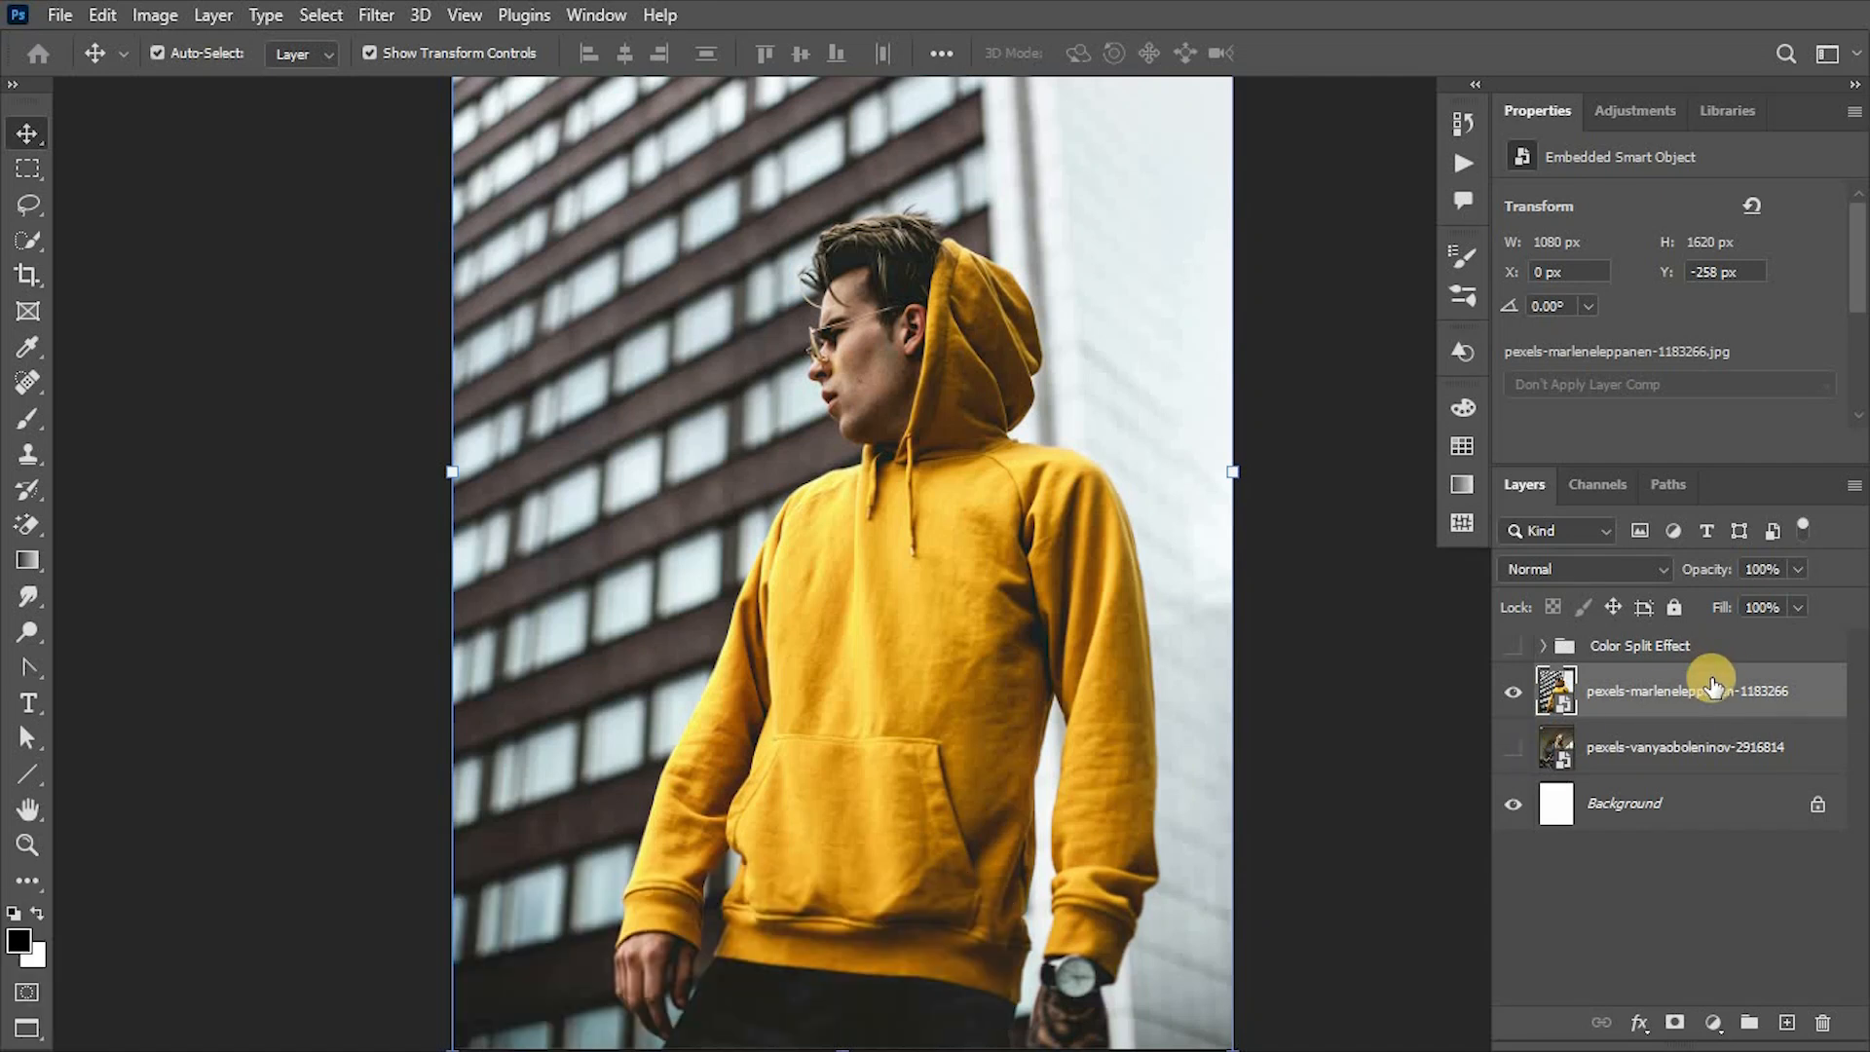
{"action": "key", "text": "ctrl+j"}
{"action": "left_click", "coordinate": [1513, 747]}
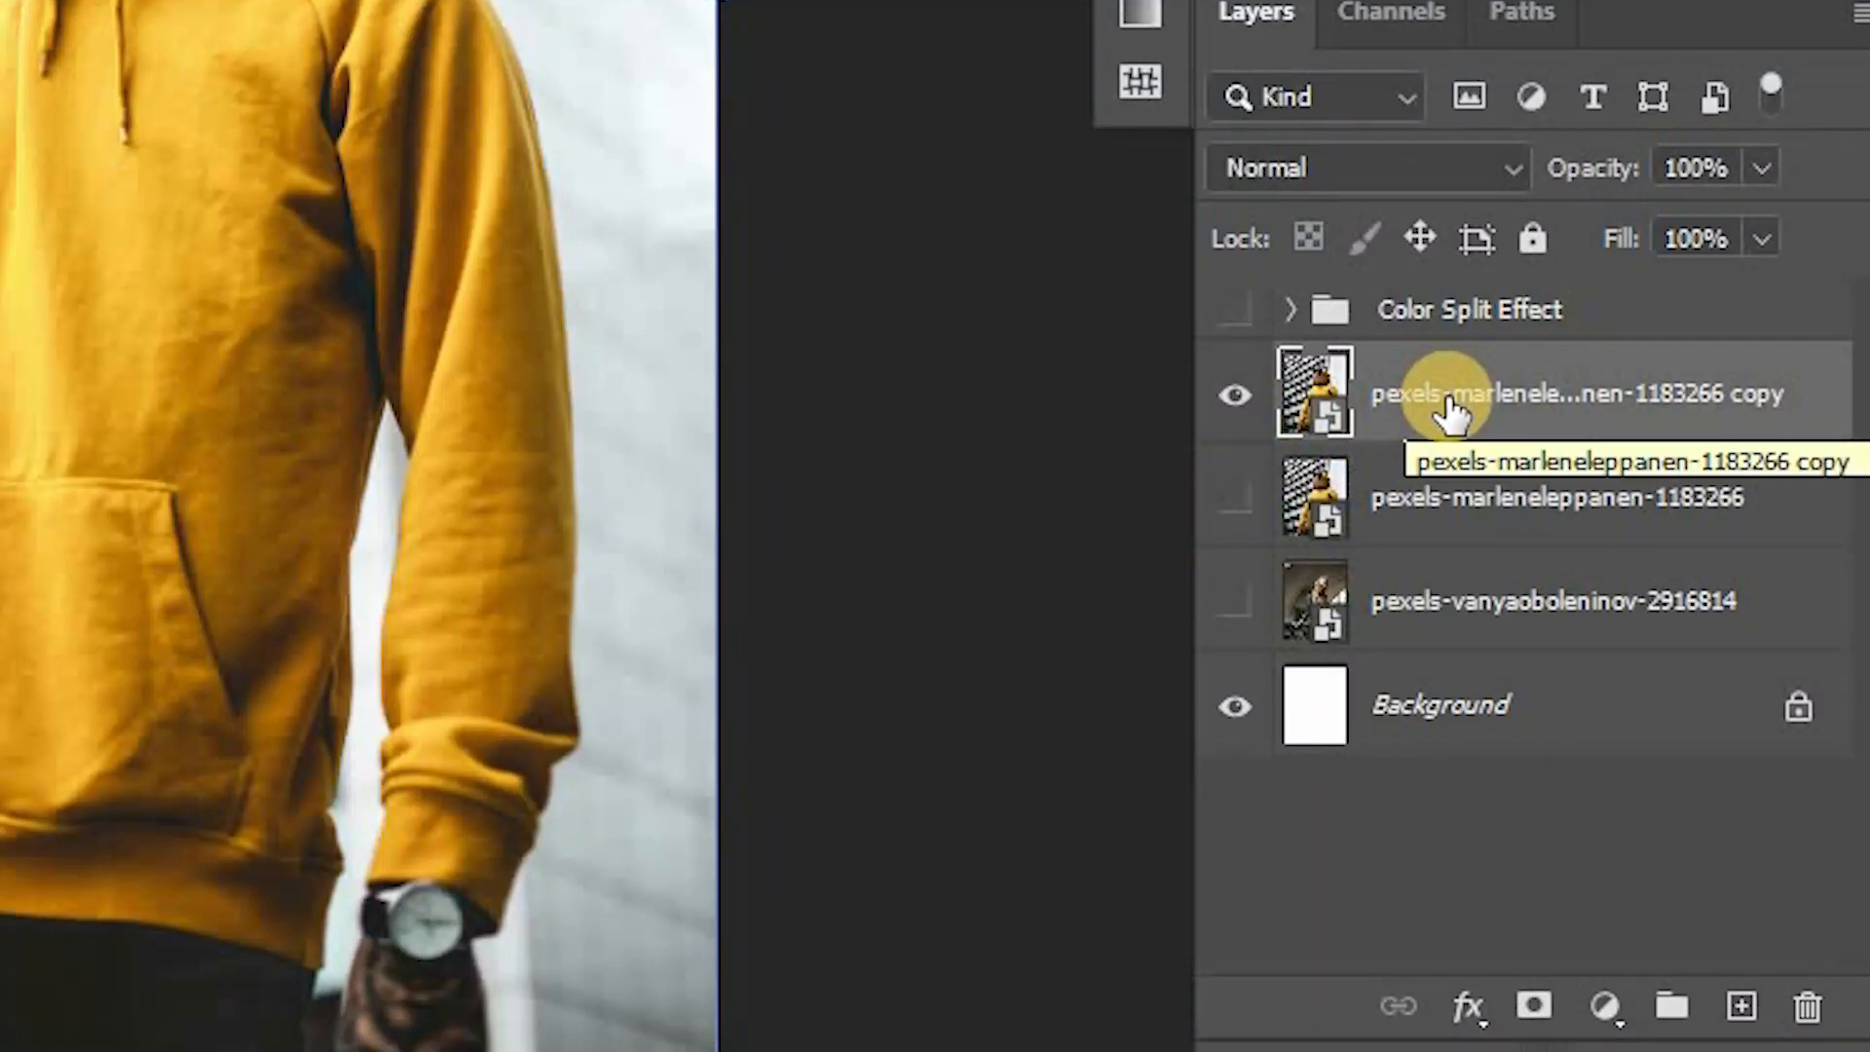
- Try to apply a filter to the Red channel of the duplicated smart object layer
{"action": "left_click", "coordinate": [1434, 21]}
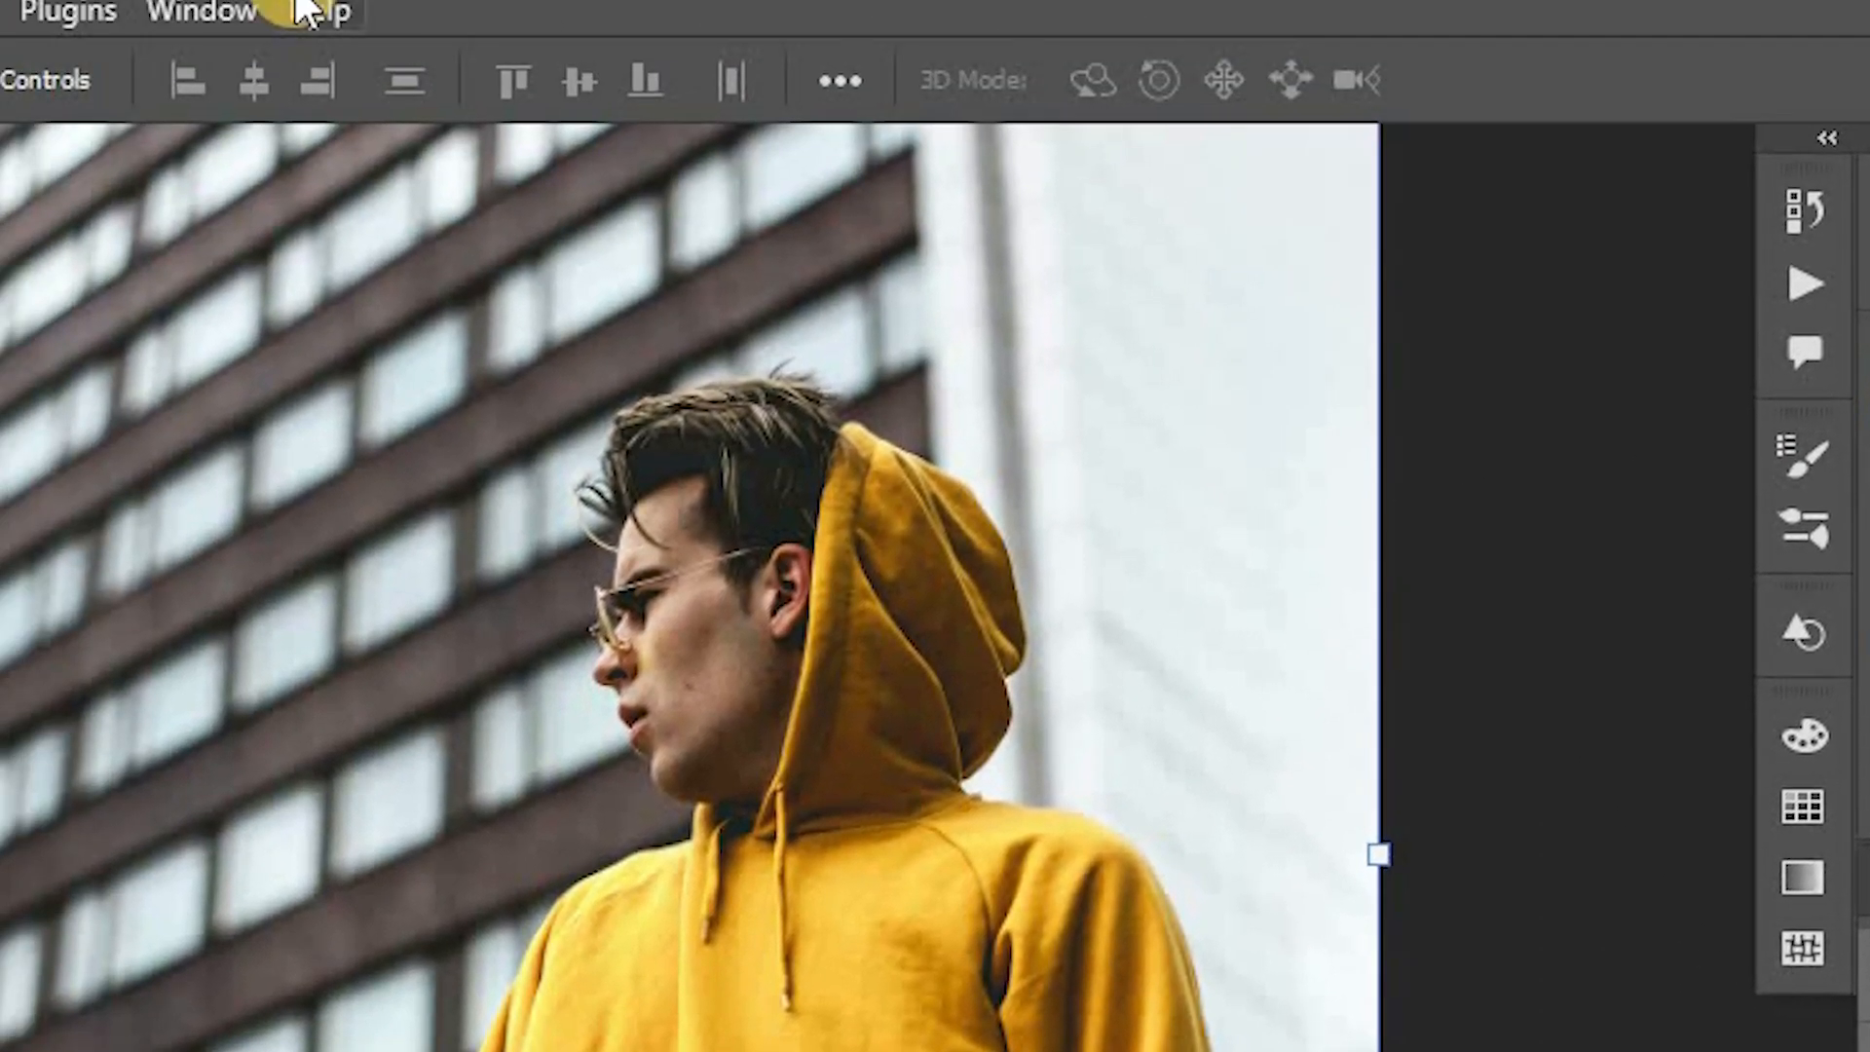
{"action": "left_click", "coordinate": [256, 18]}
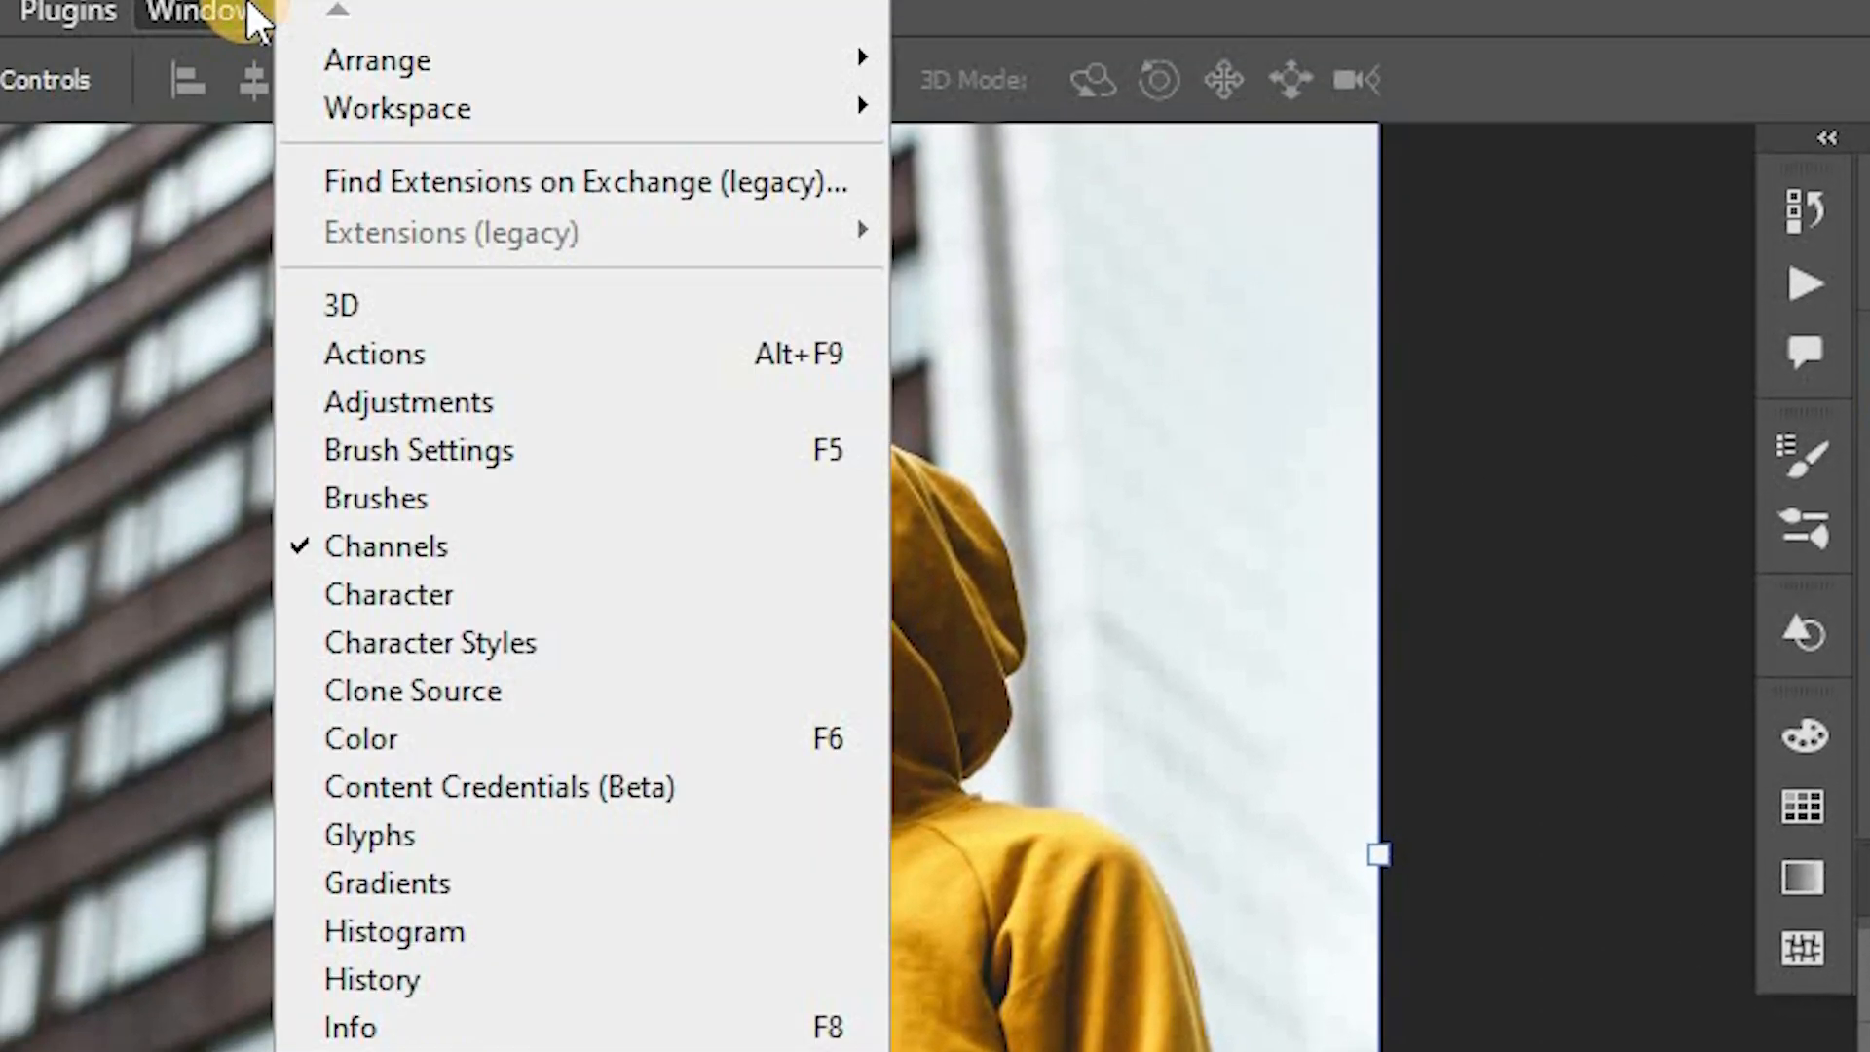
{"action": "left_click", "coordinate": [1476, 641]}
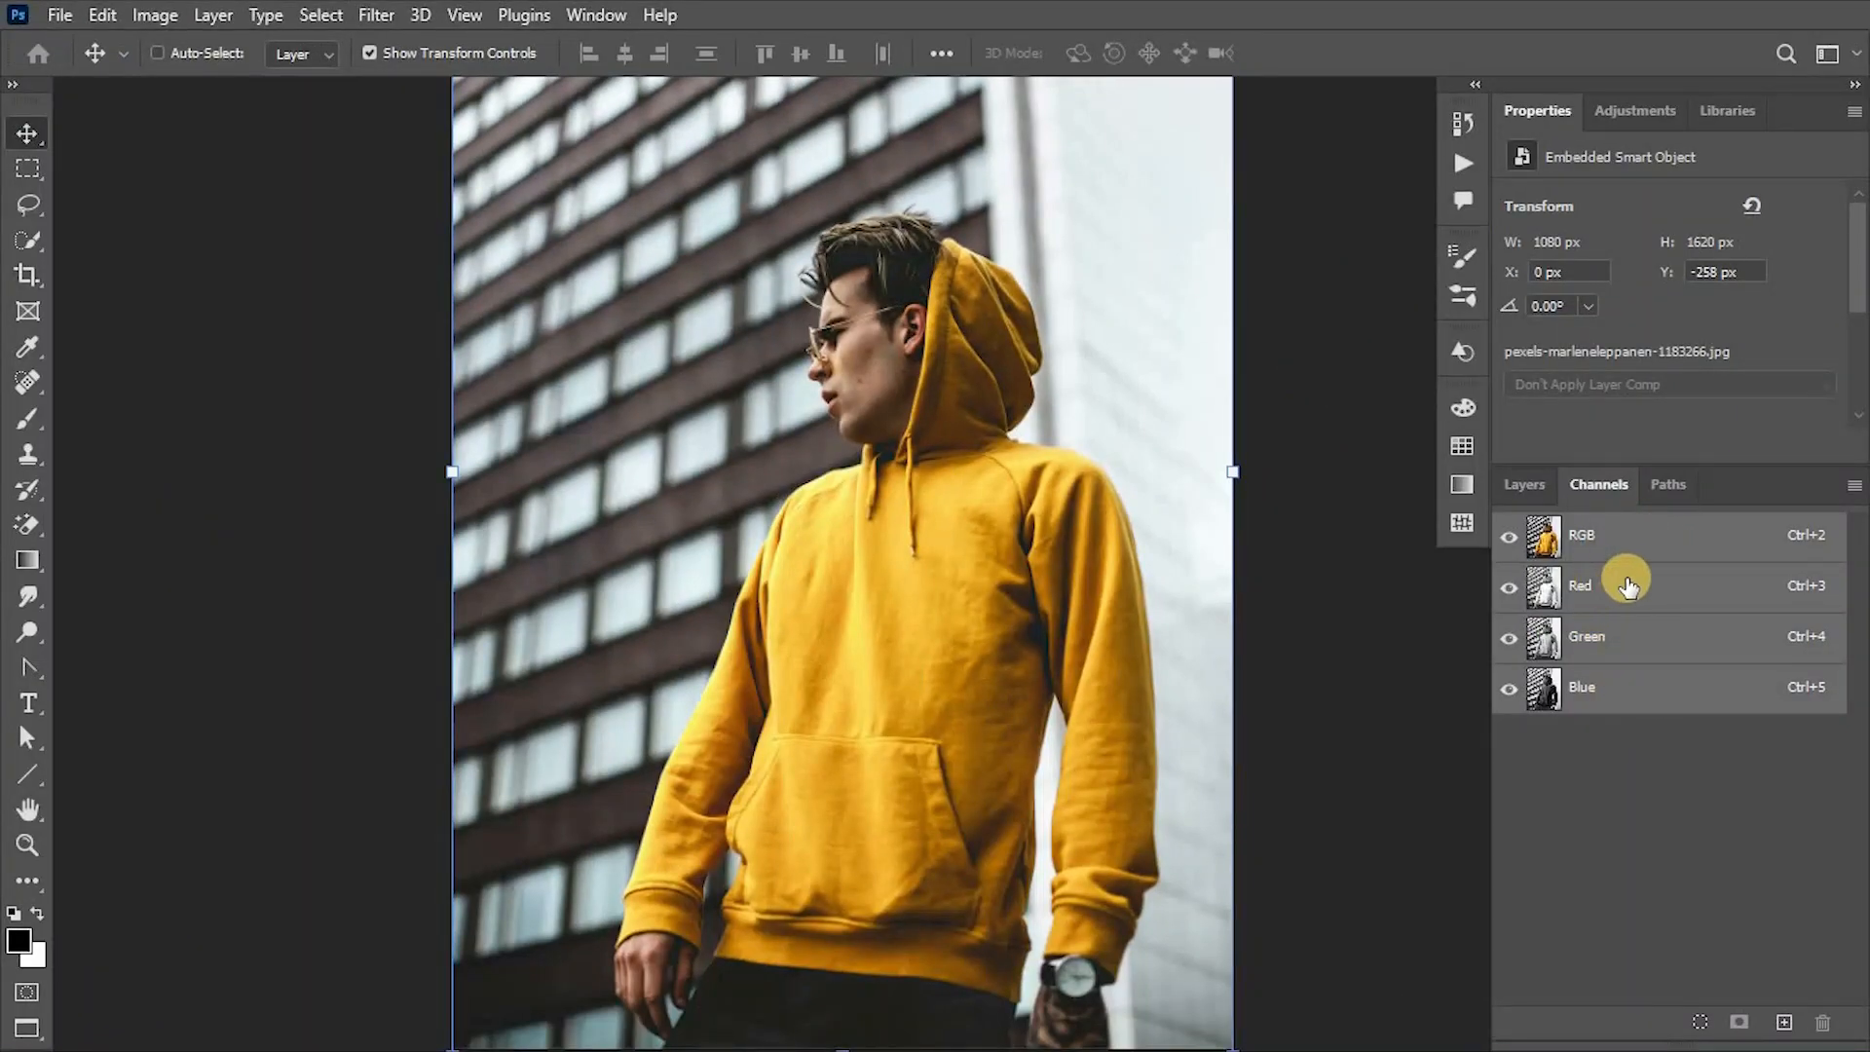
{"action": "left_click", "coordinate": [1616, 585]}
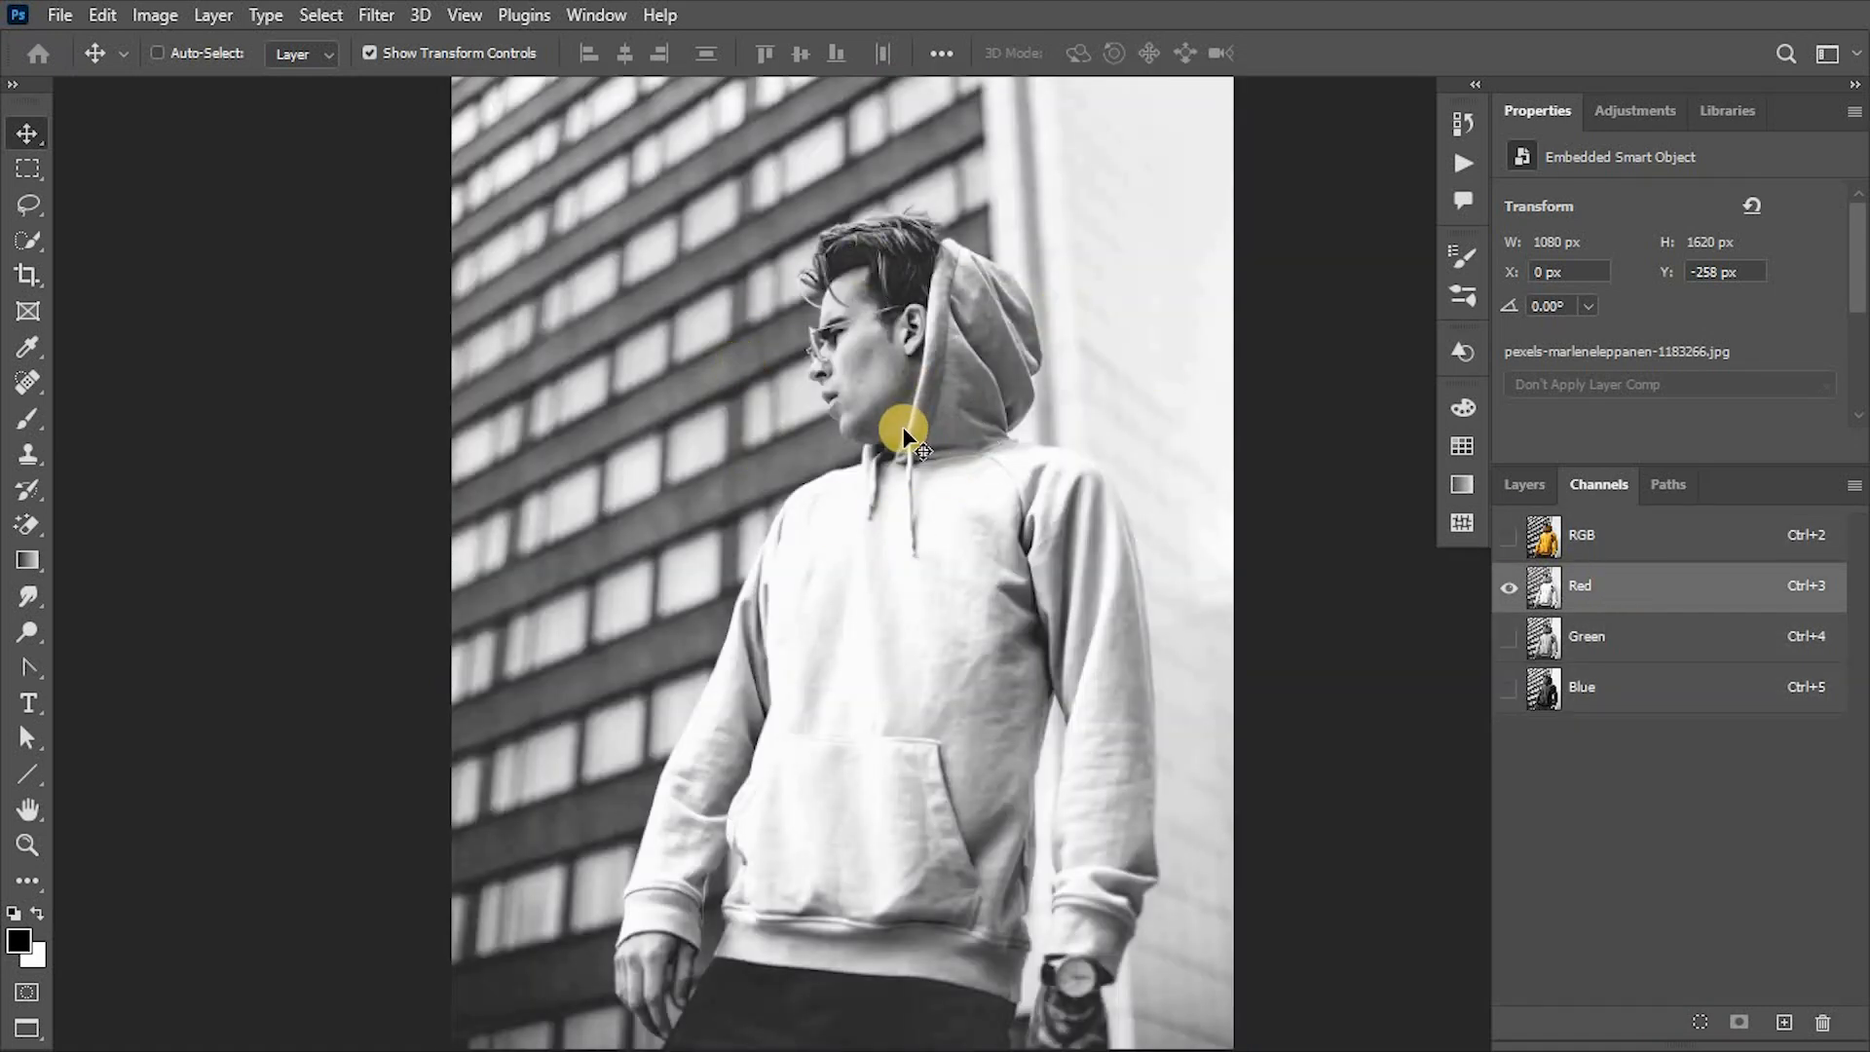
{"action": "left_click", "coordinate": [376, 14]}
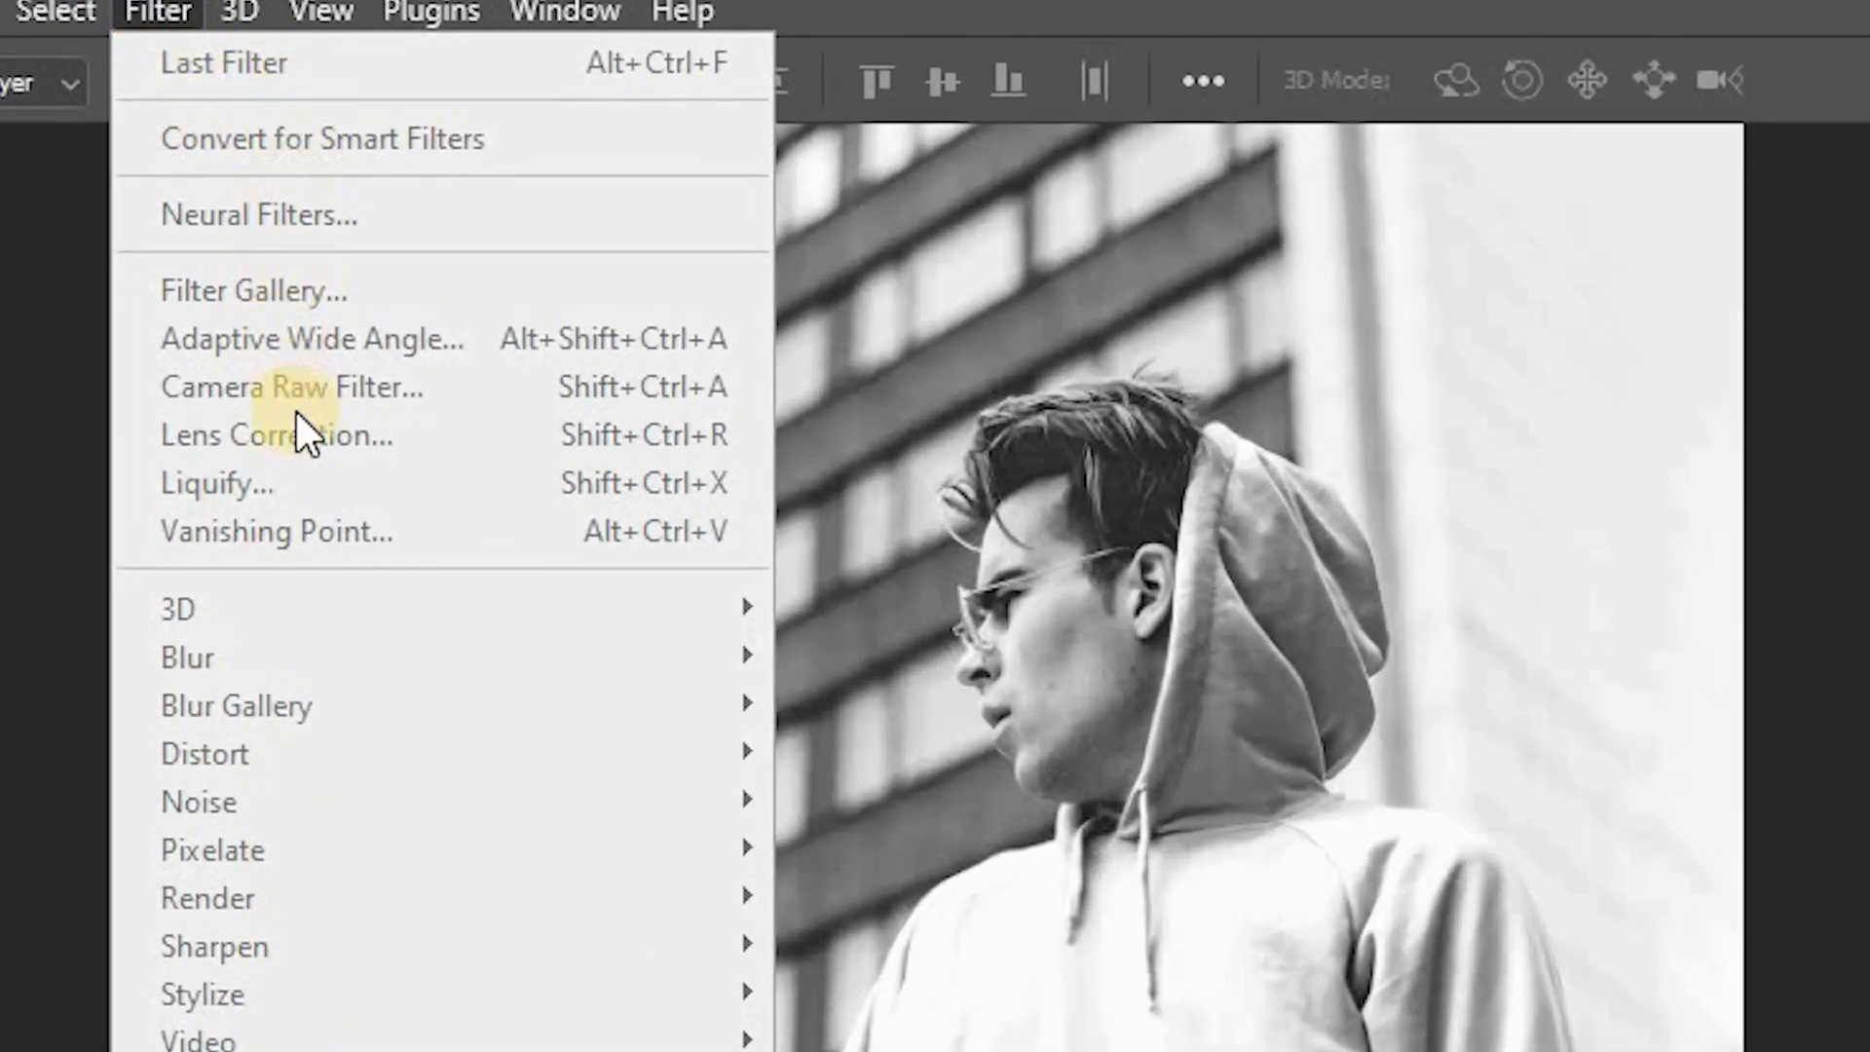
{"action": "left_click", "coordinate": [1092, 734]}
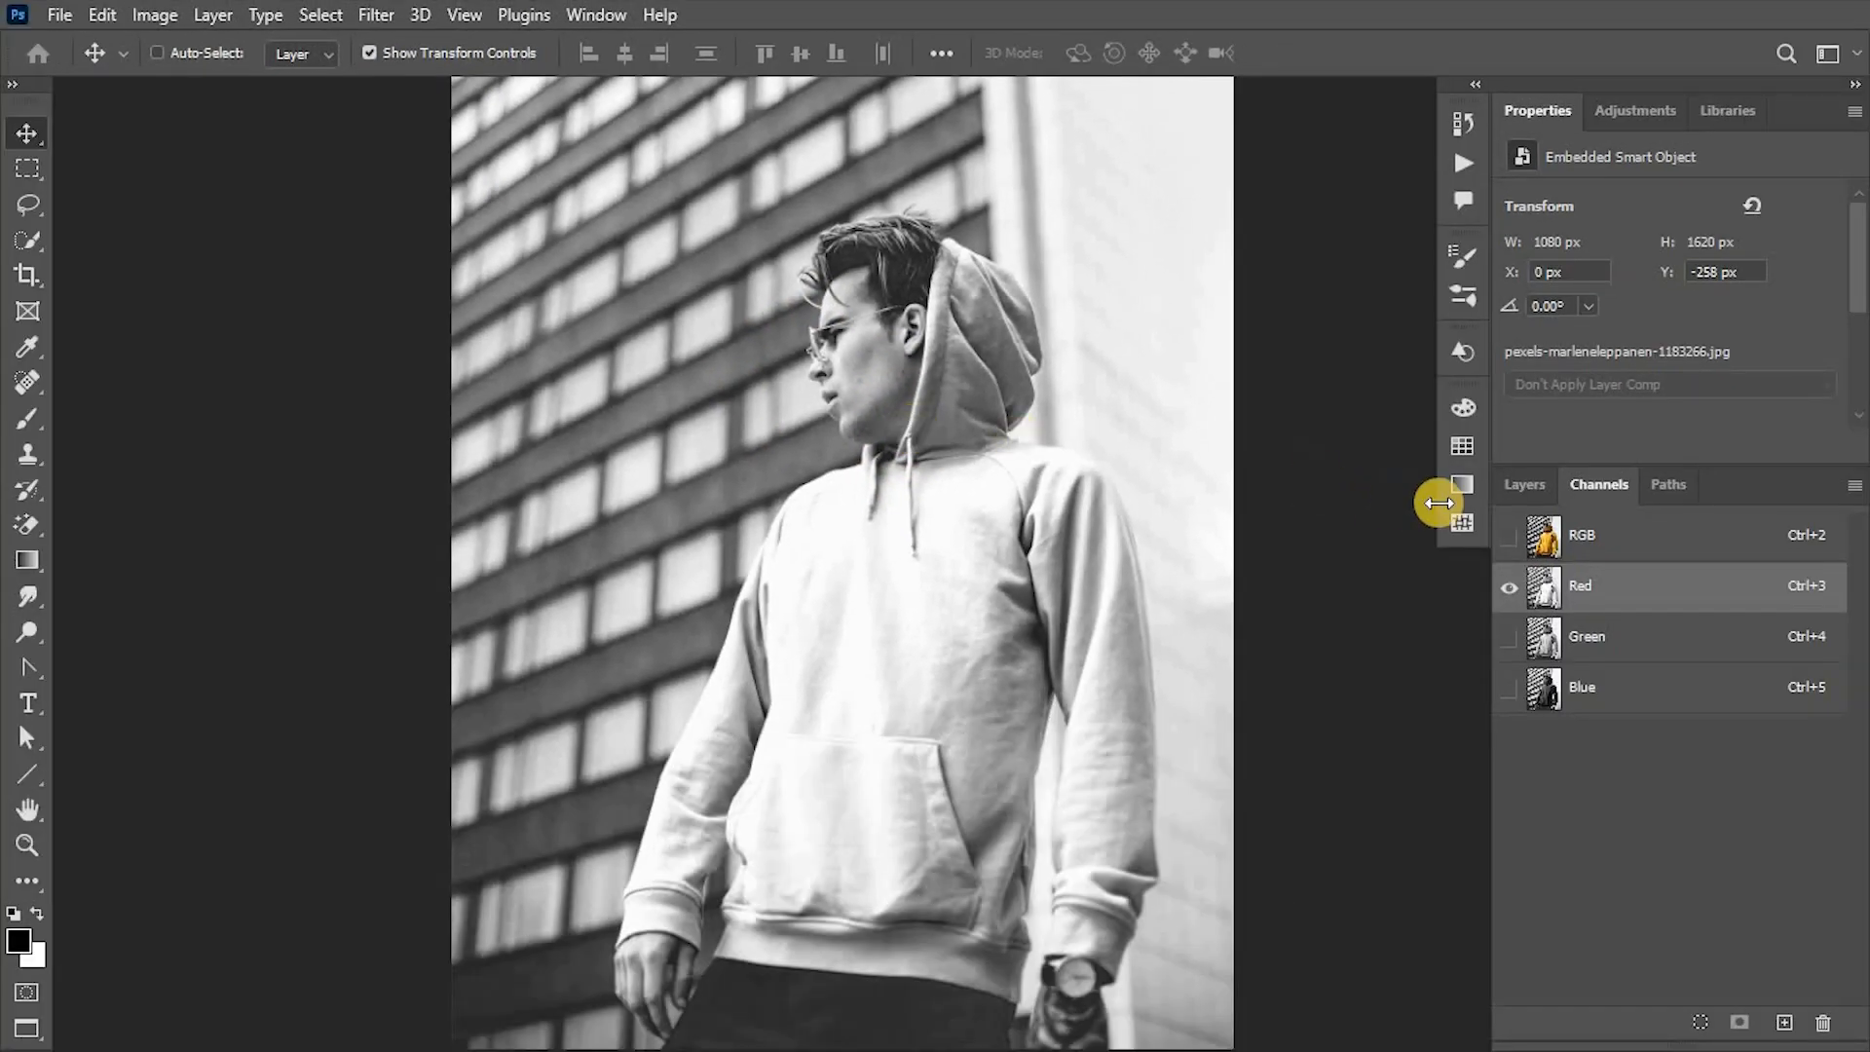
- Rasterize the duplicated hoodie layer
{"action": "left_click", "coordinate": [1525, 486]}
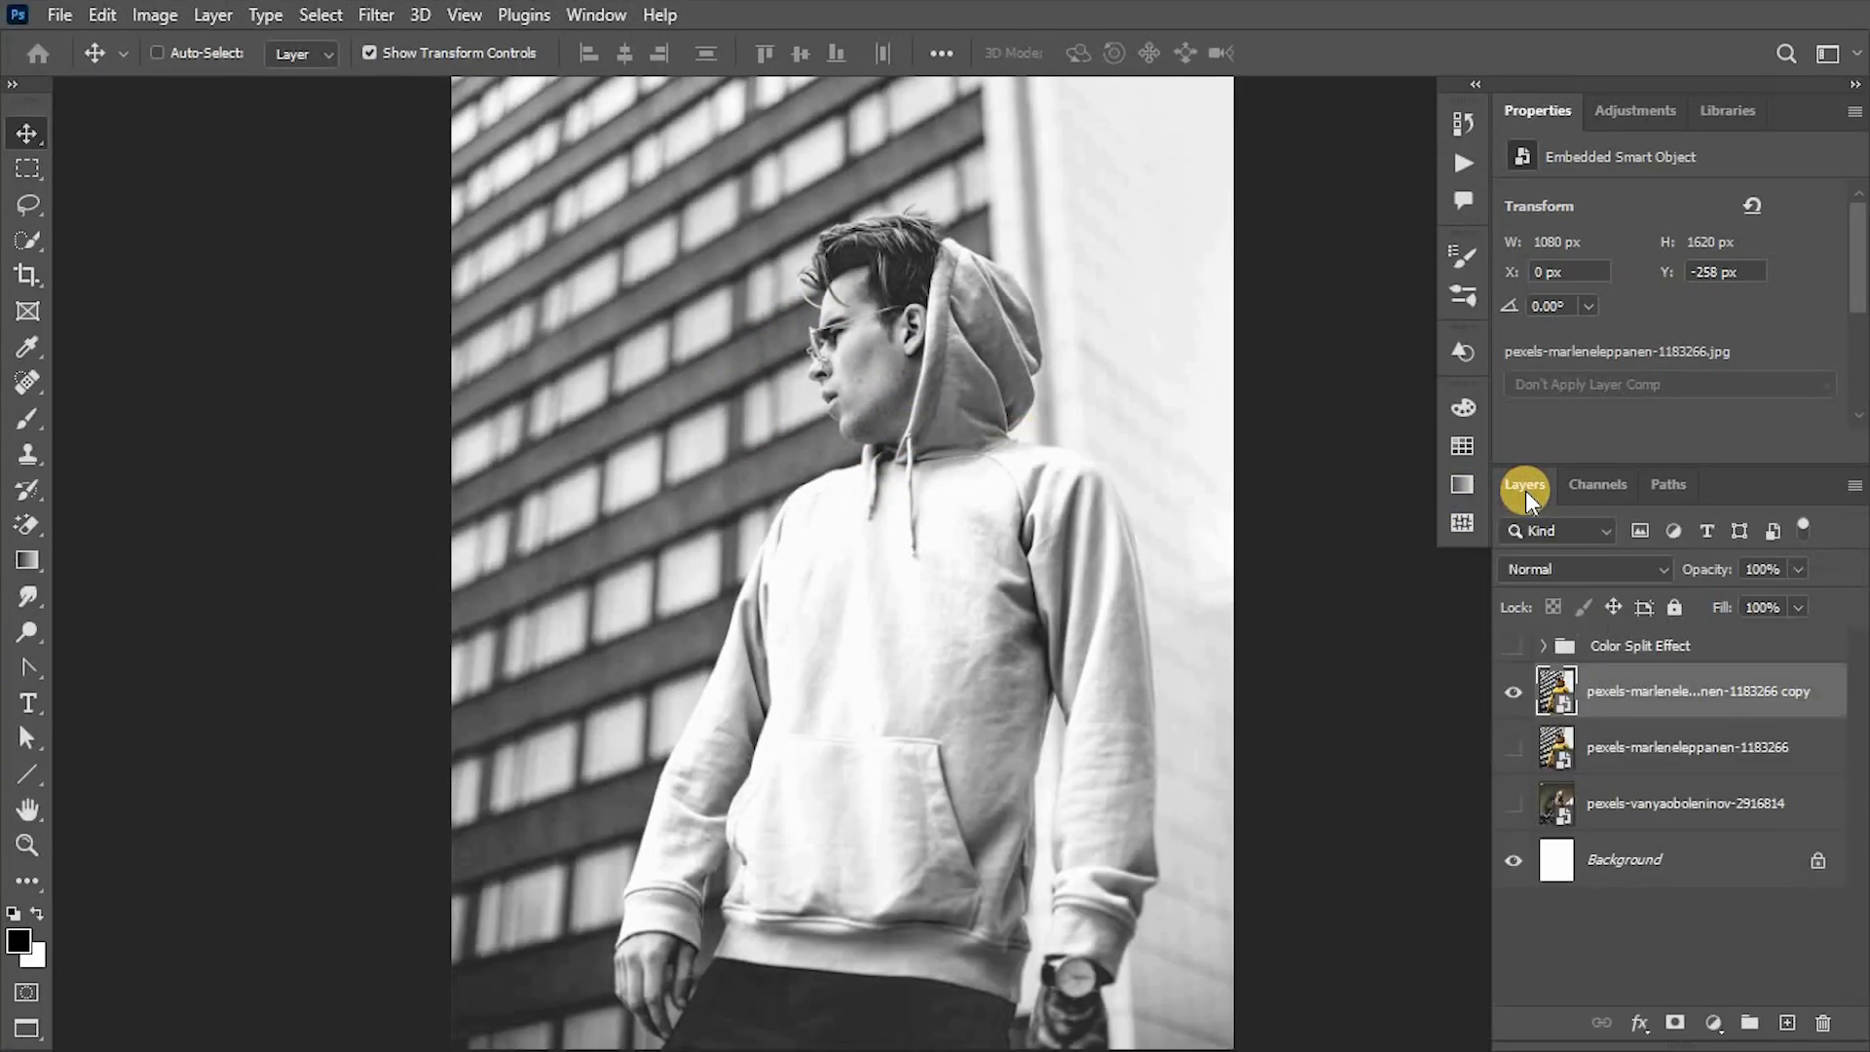
{"action": "right_click", "coordinate": [1618, 681]}
{"action": "left_click", "coordinate": [1453, 577]}
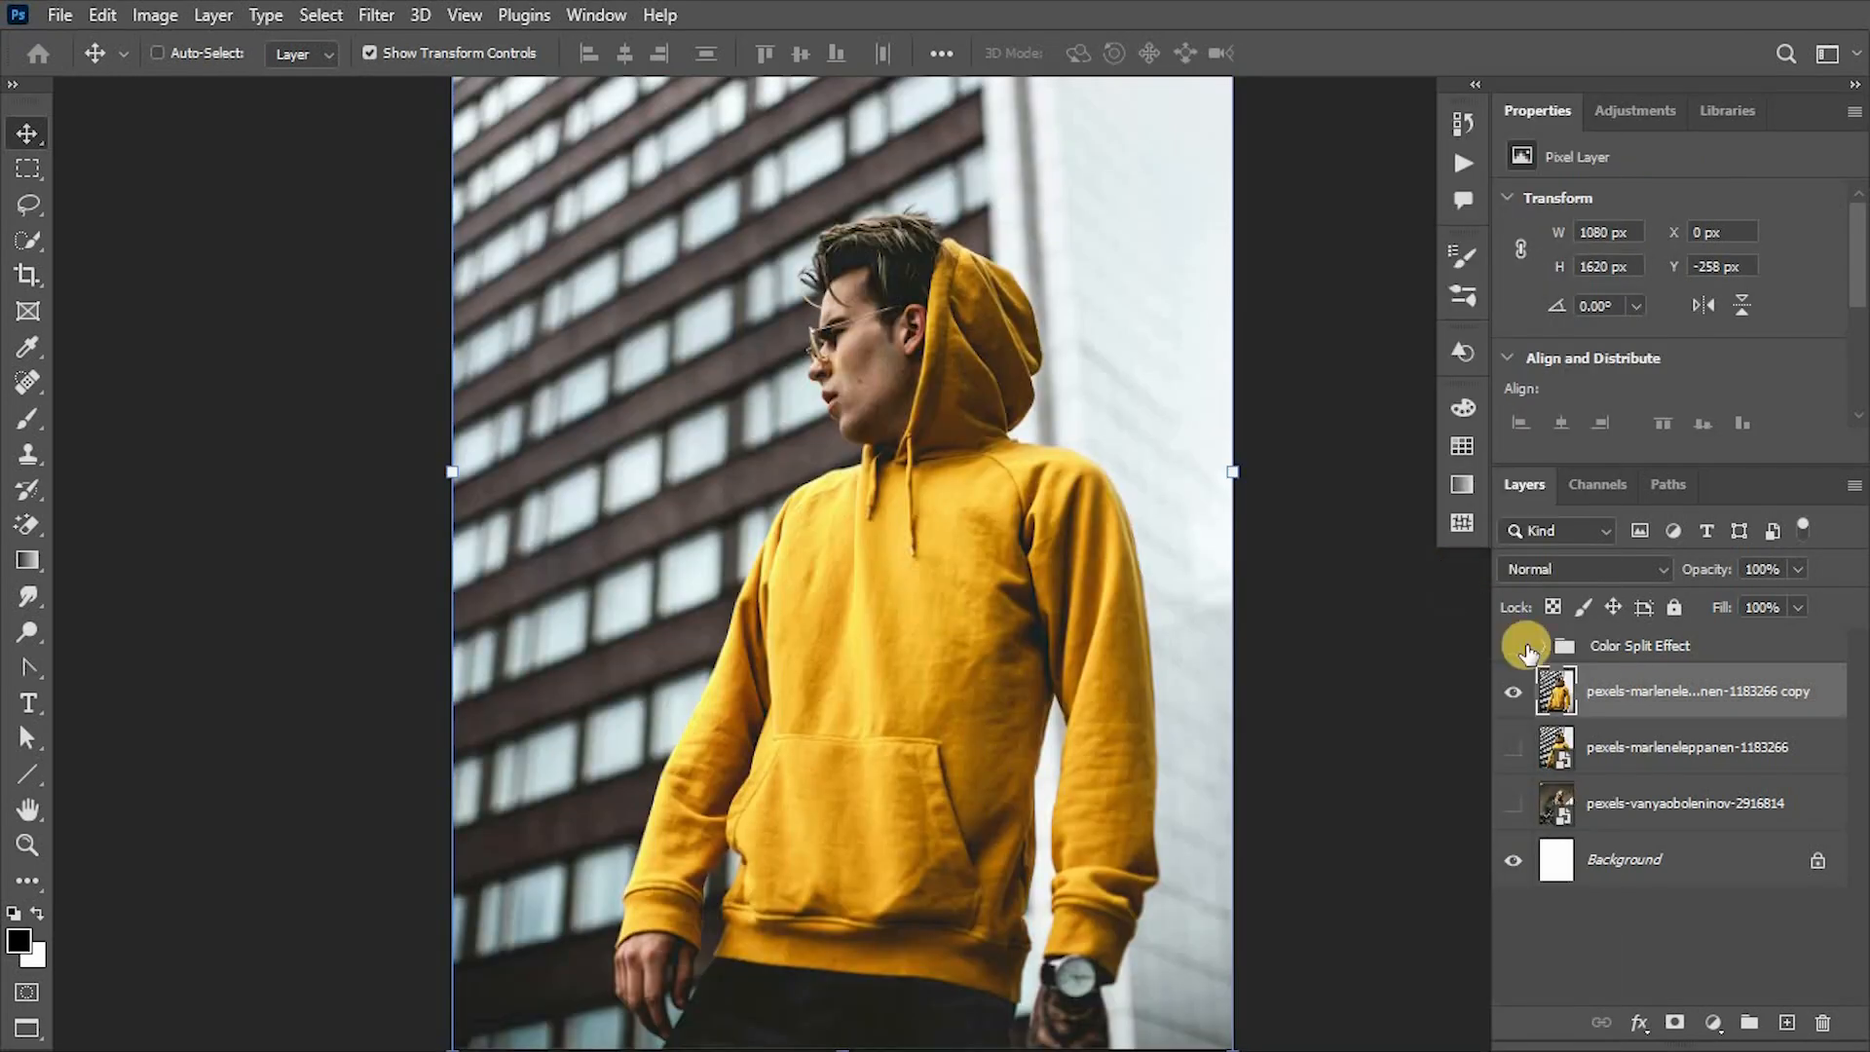
- Isolate the Red channel of the rasterized hoodie copy and start the Shear filter on it
{"action": "left_click", "coordinate": [1609, 483]}
{"action": "left_click", "coordinate": [1613, 596]}
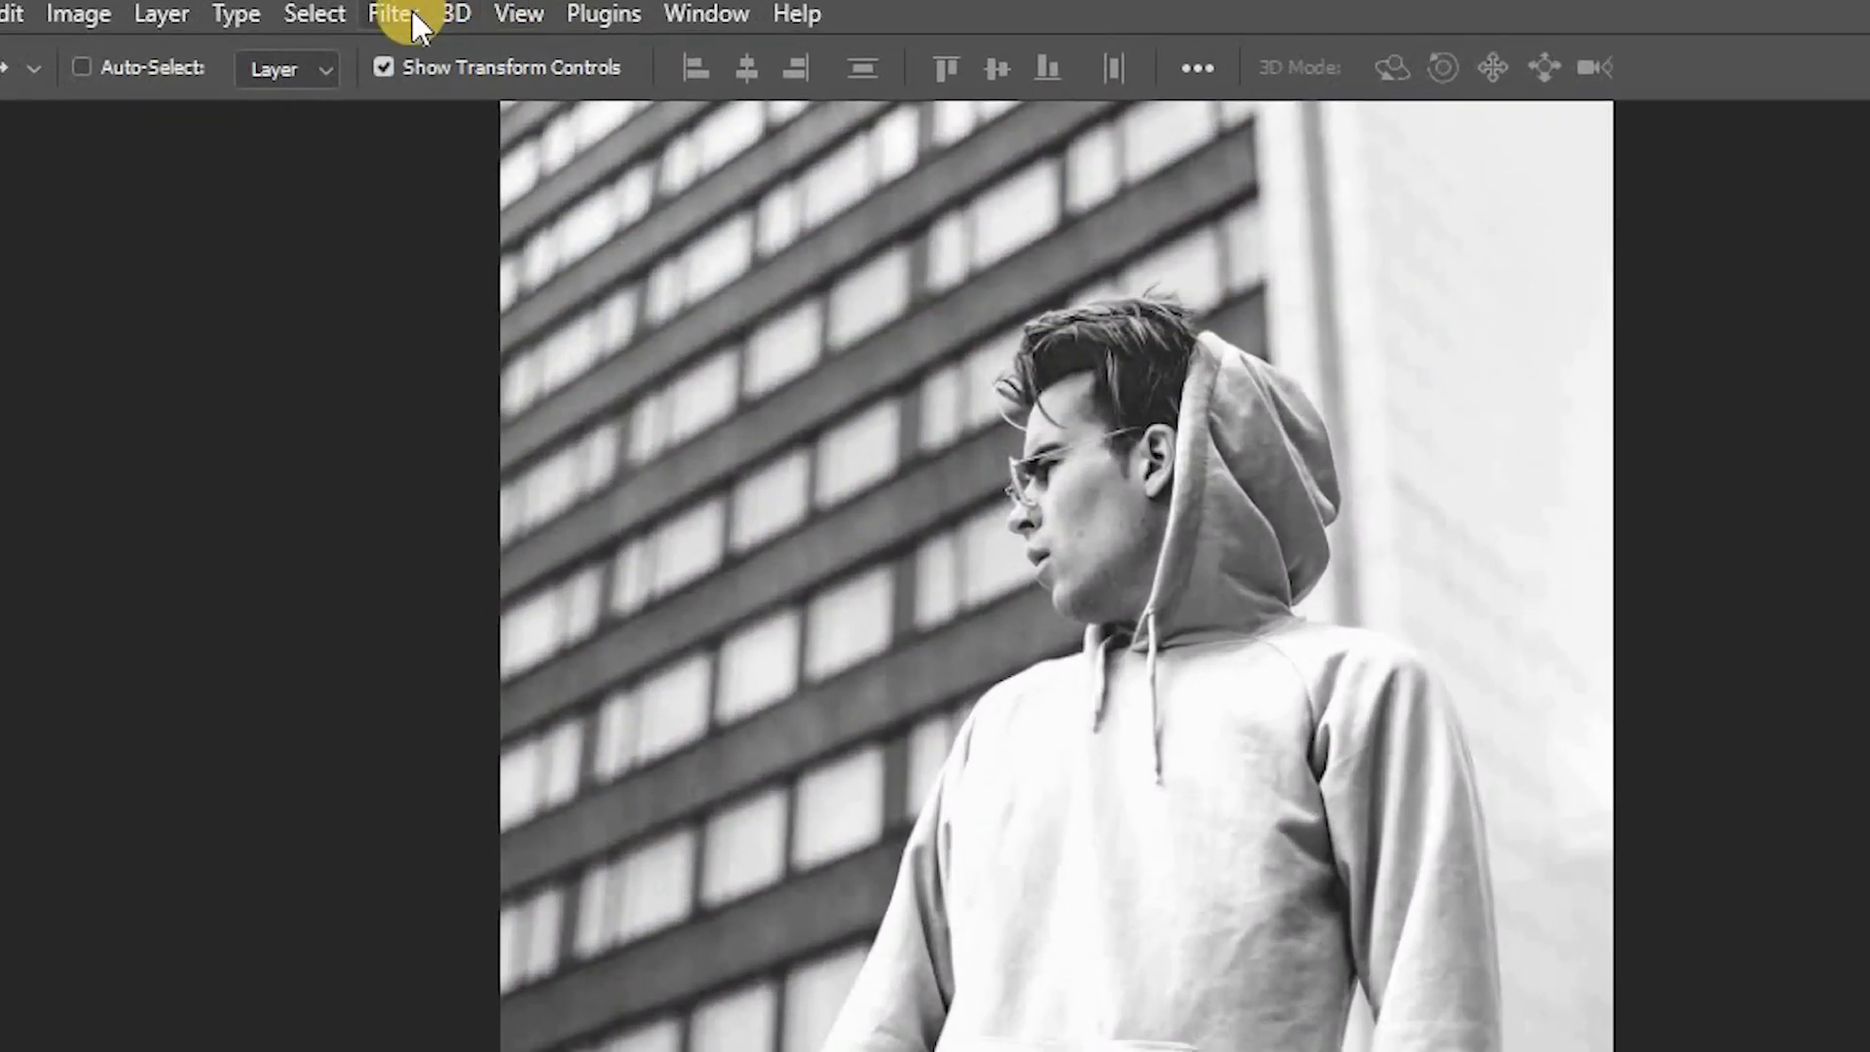
{"action": "left_click", "coordinate": [414, 15]}
{"action": "mouse_move", "coordinate": [560, 595]}
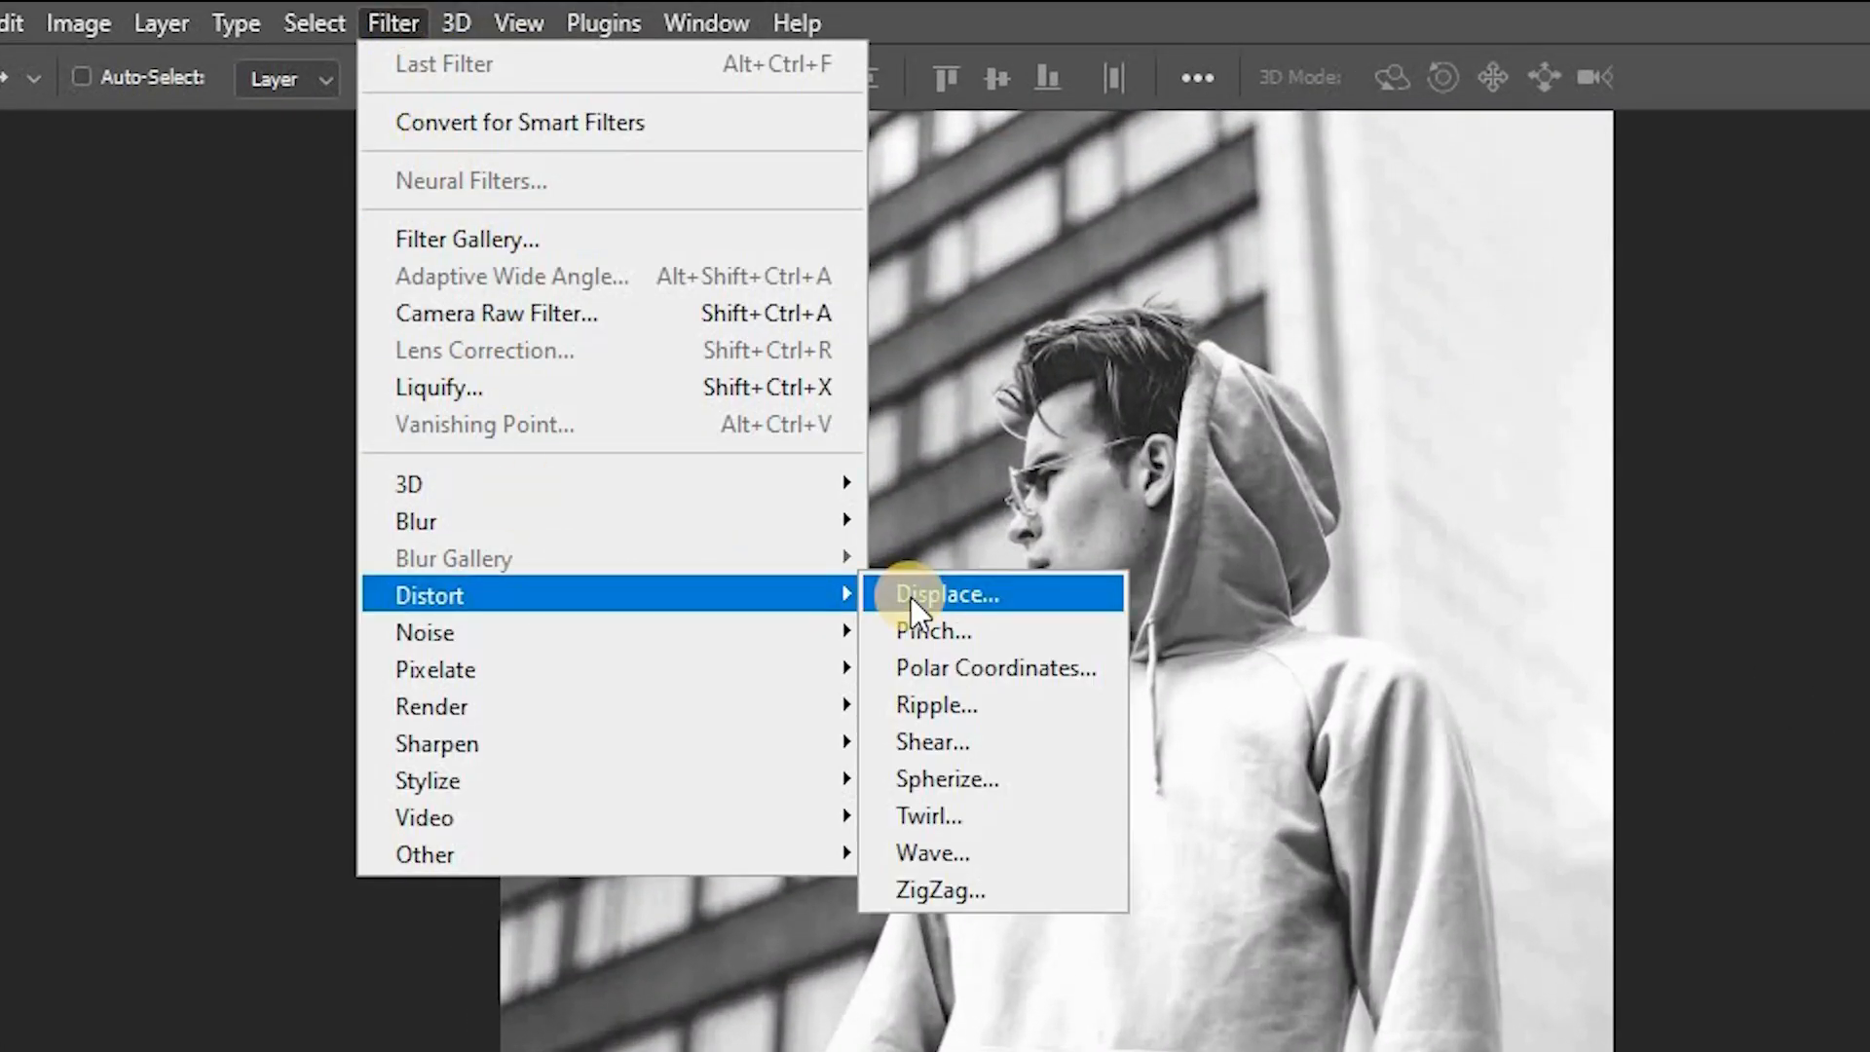
{"action": "left_click", "coordinate": [940, 739]}
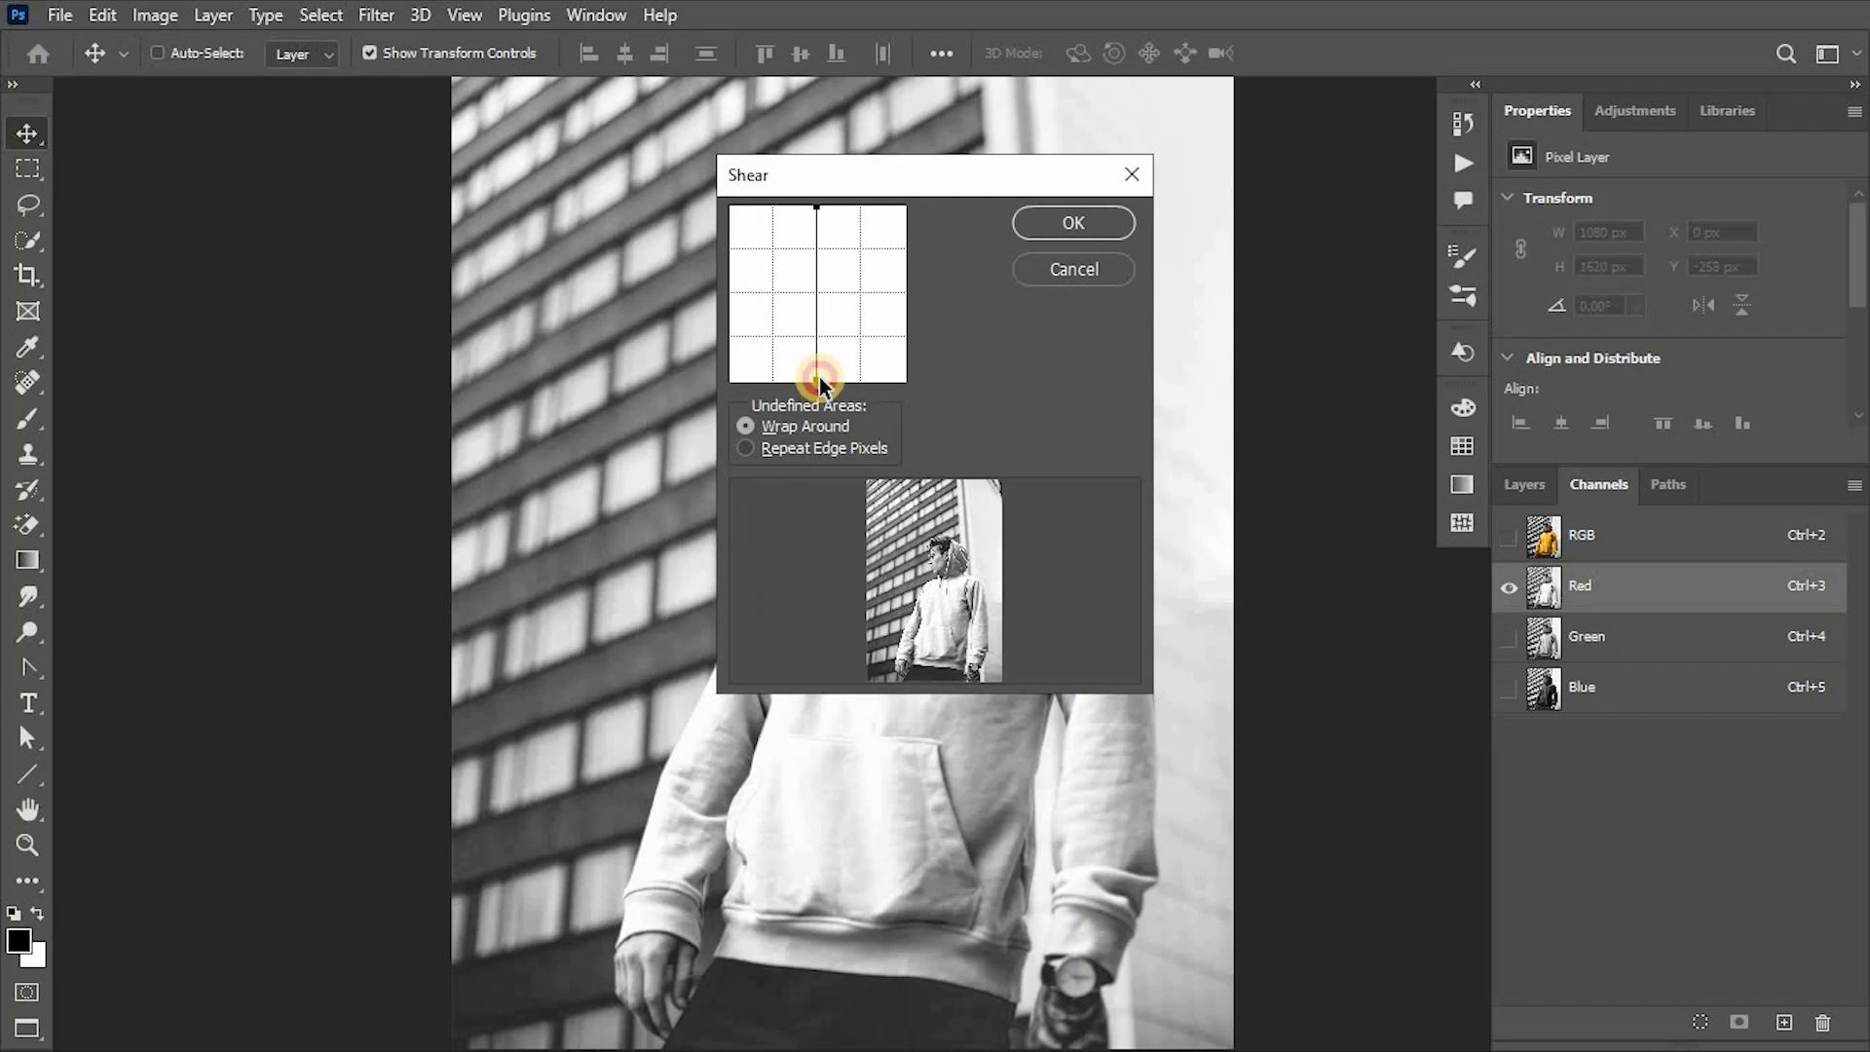
{"action": "left_click_drag", "start_coordinate": [819, 378], "coordinate": [822, 378]}
{"action": "left_click_drag", "start_coordinate": [817, 206], "coordinate": [805, 249]}
{"action": "left_click", "coordinate": [807, 305]}
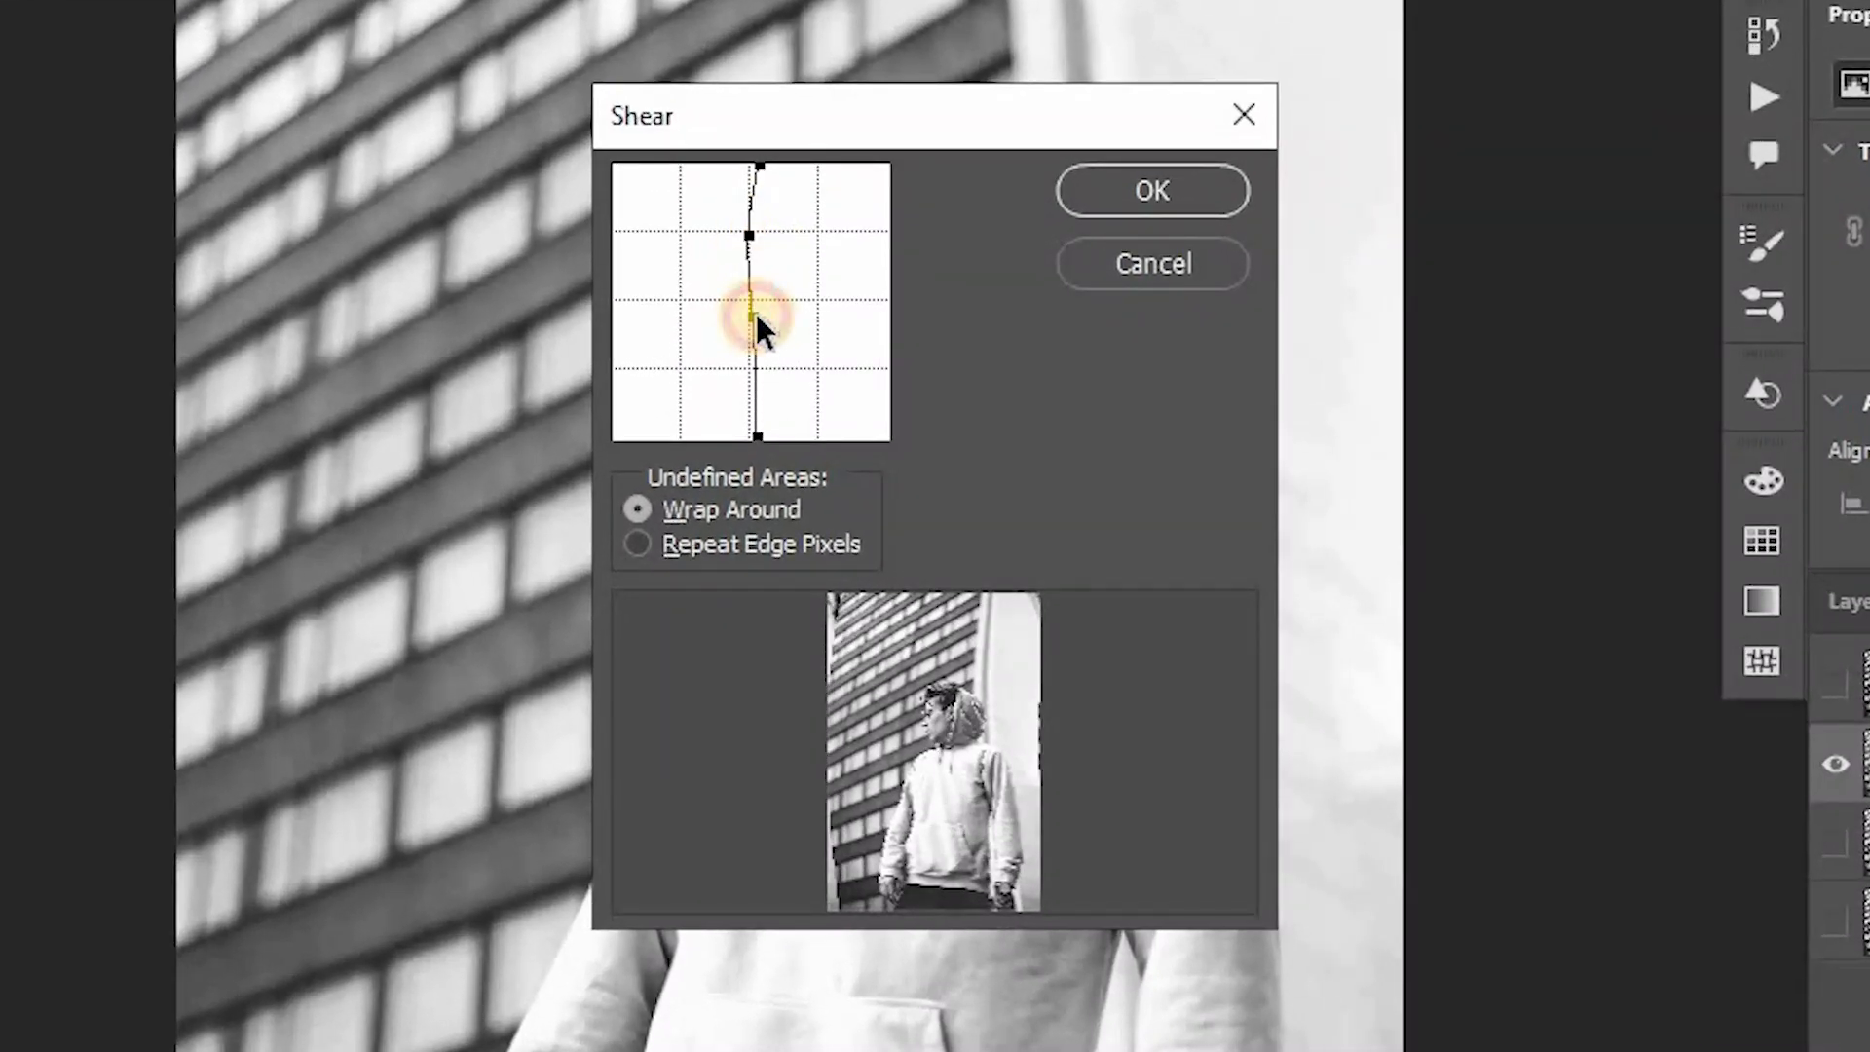
{"action": "left_click_drag", "start_coordinate": [756, 313], "coordinate": [754, 372]}
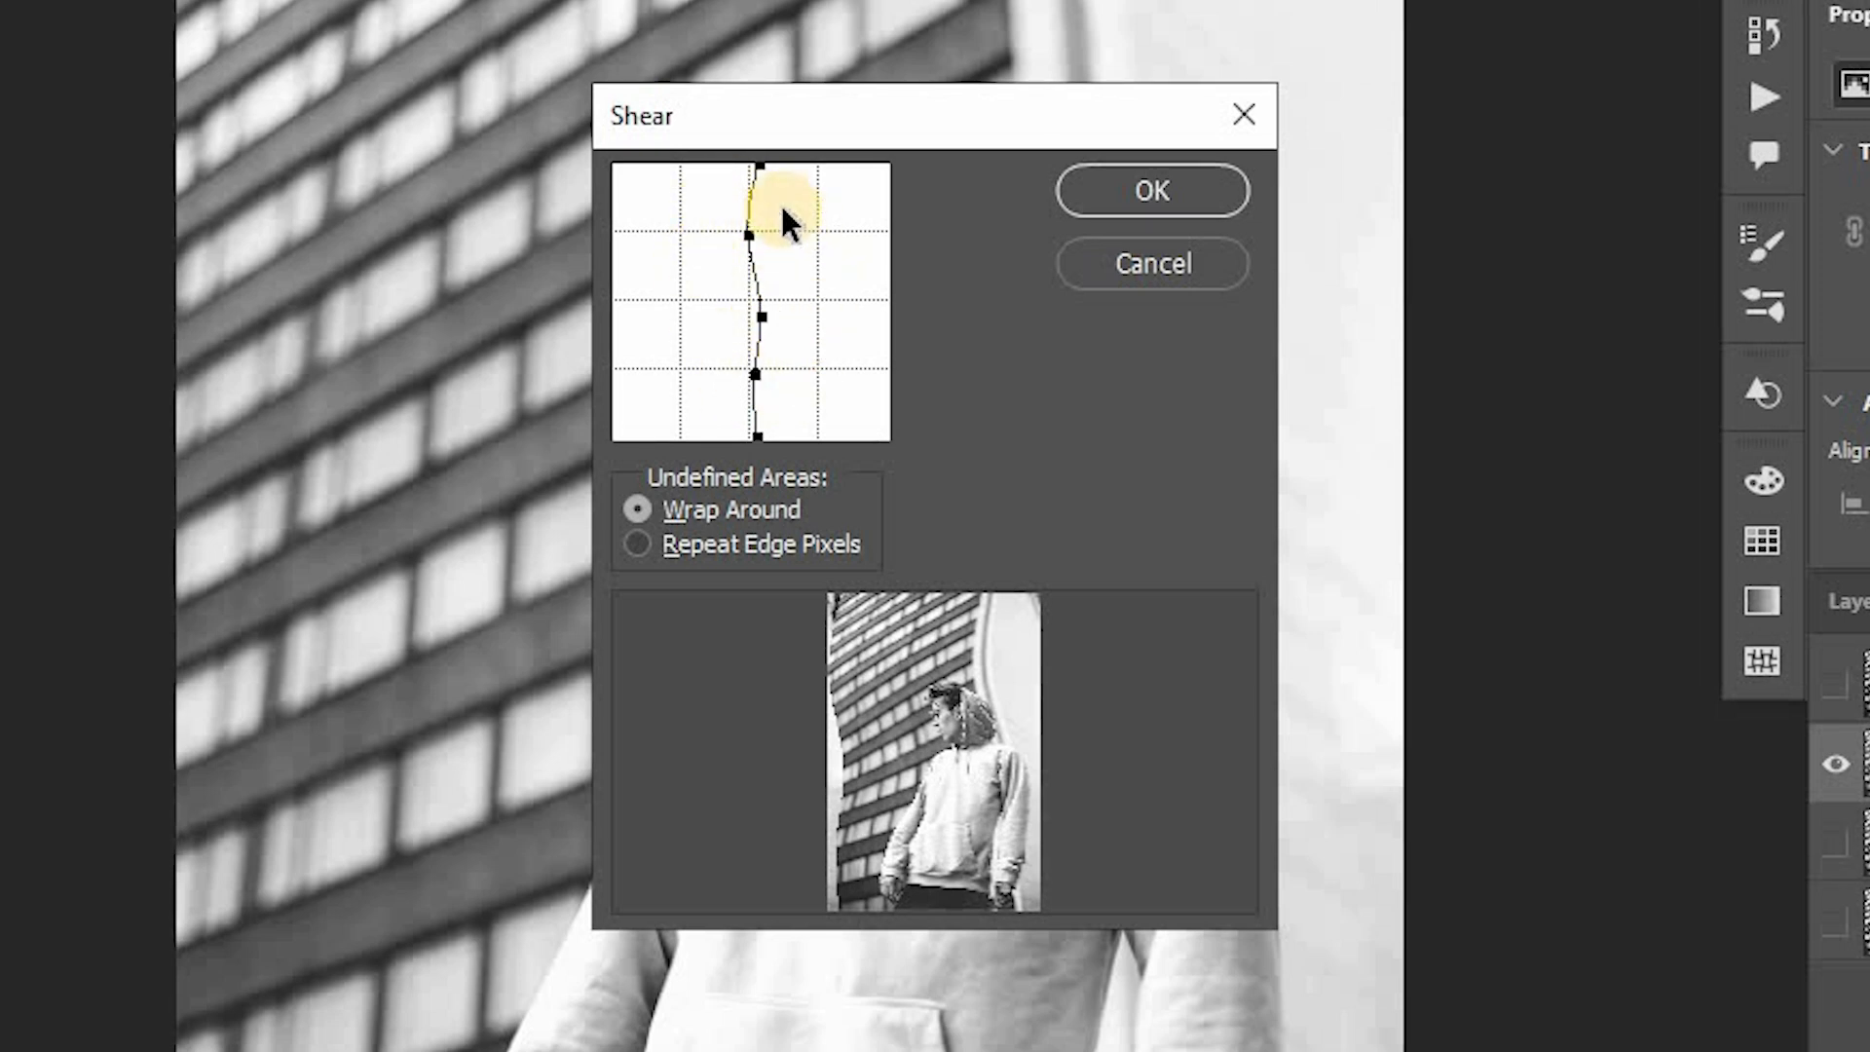
{"action": "key", "text": "alt"}
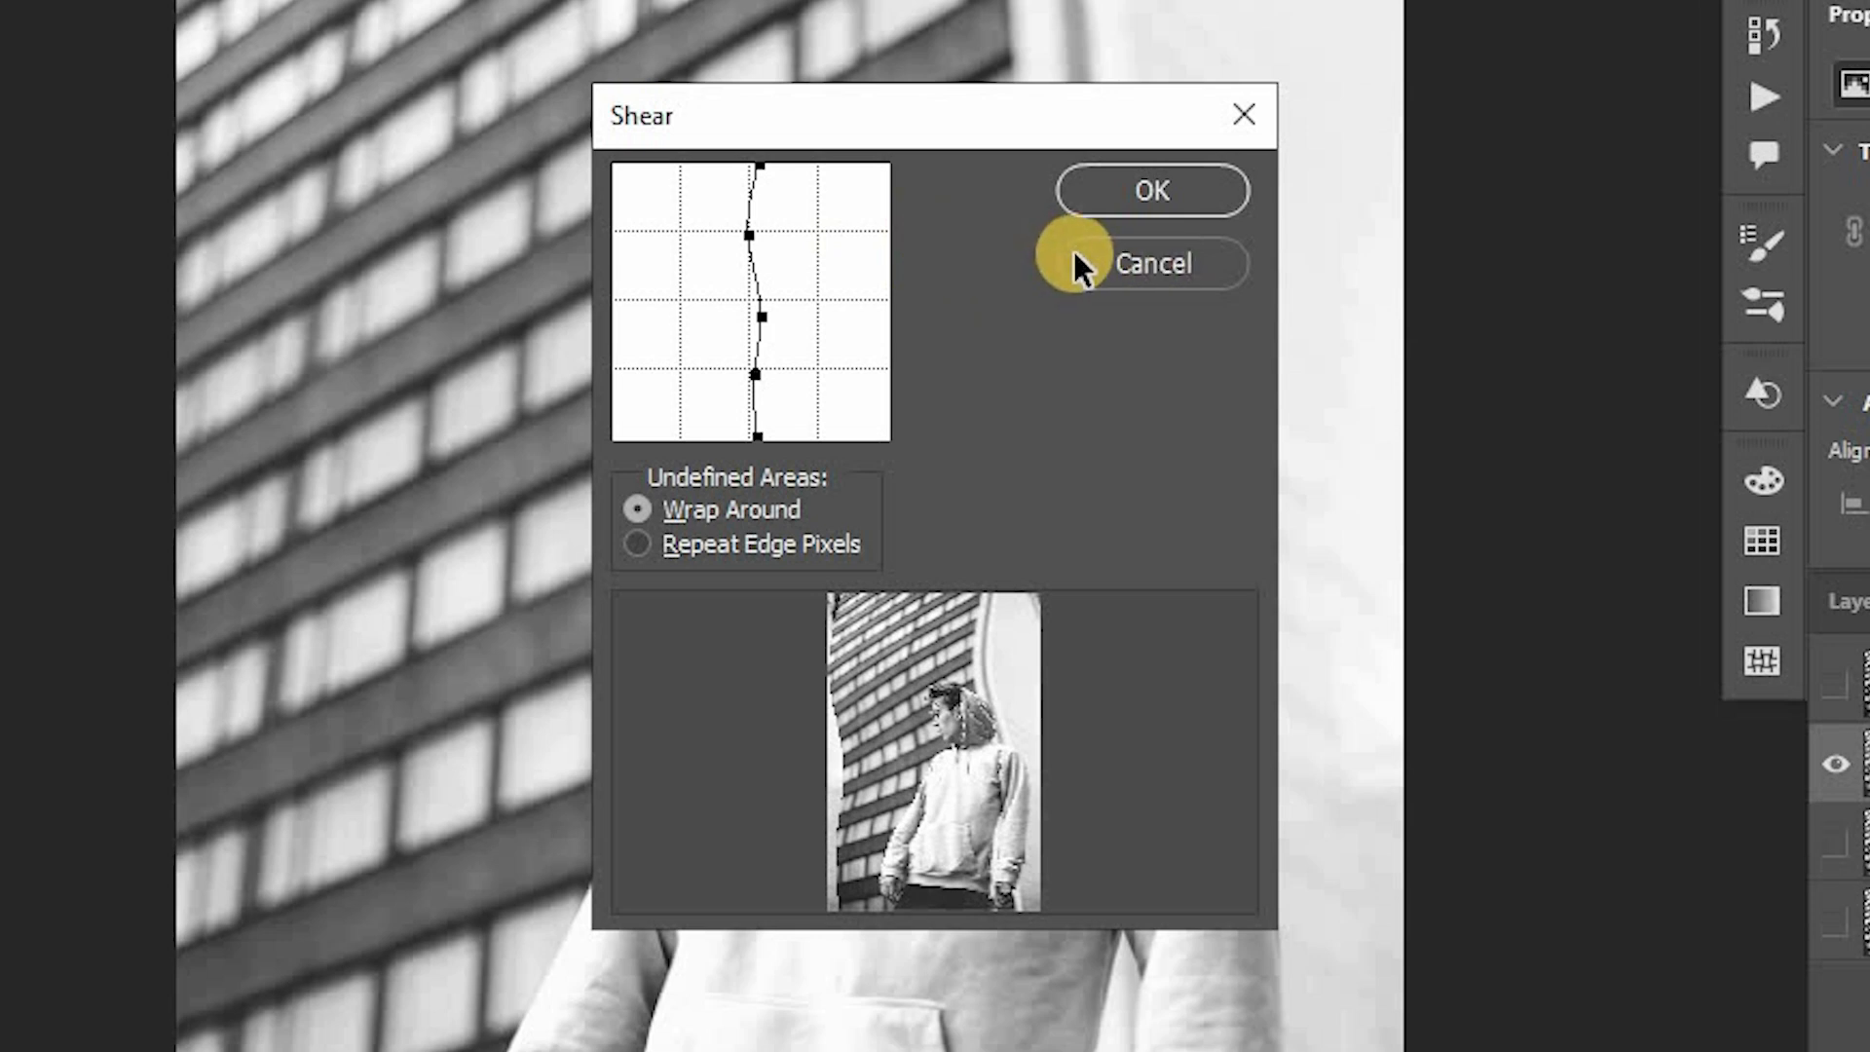
{"action": "key", "text": "alt"}
{"action": "key", "text": "alt"}
{"action": "key", "text": "alt"}
{"action": "left_click", "coordinate": [1167, 259], "text": "alt"}
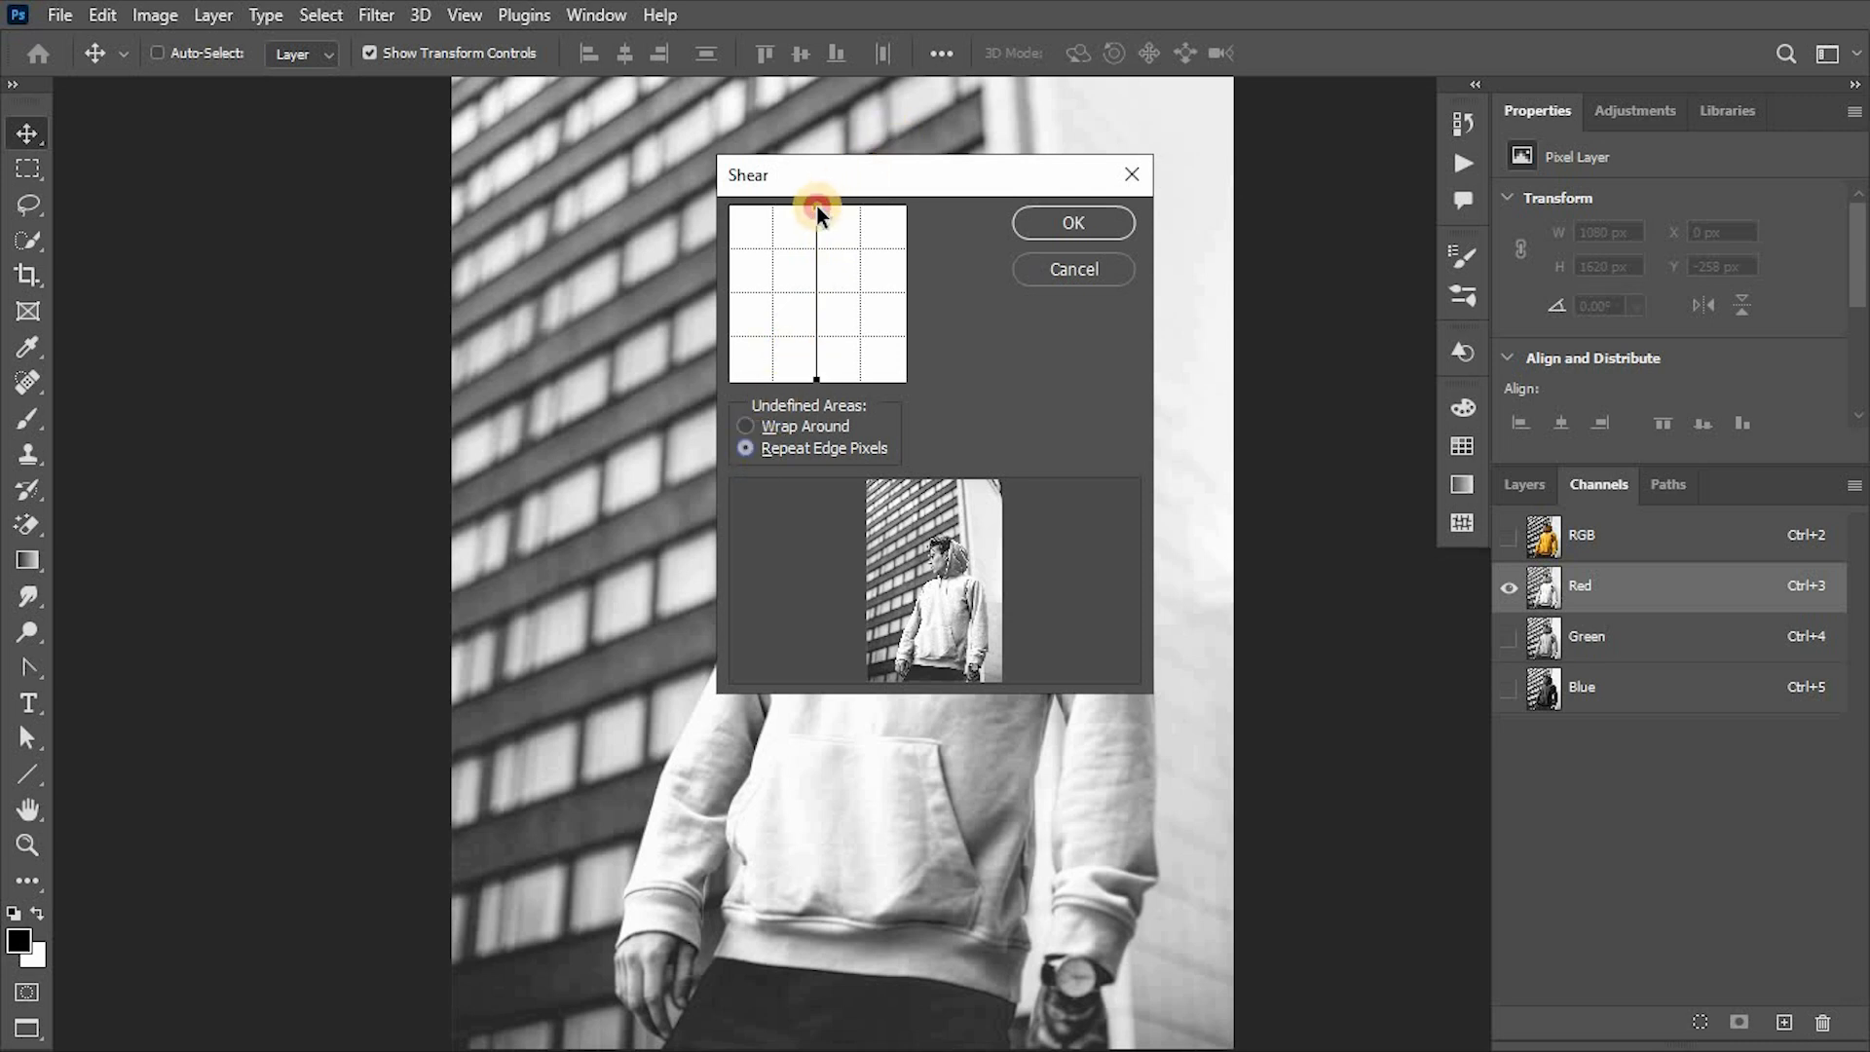
- Shear the Red channel with Repeat Edge Pixels, shifting both ends of the straight line slightly right, and display the full RGB composite
{"action": "left_click_drag", "start_coordinate": [816, 206], "coordinate": [820, 206]}
{"action": "left_click_drag", "start_coordinate": [817, 381], "coordinate": [820, 380]}
{"action": "left_click", "coordinate": [1074, 228]}
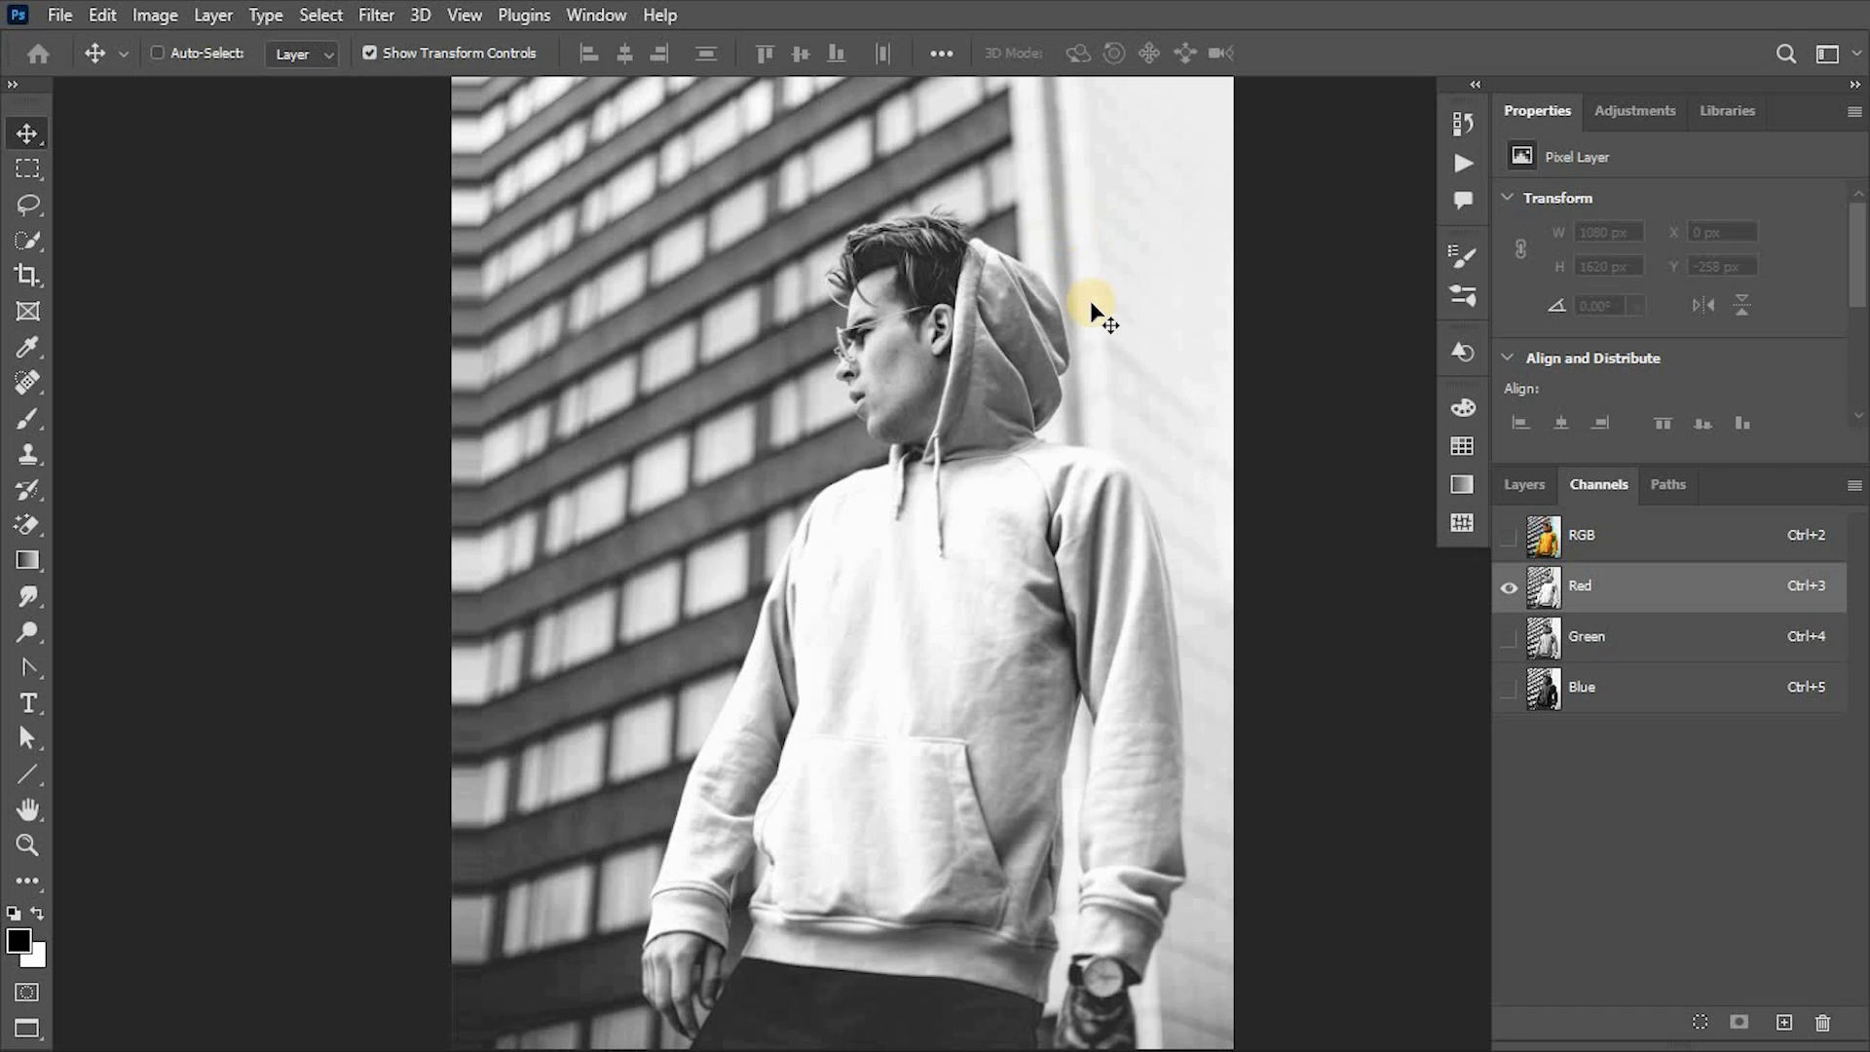
{"action": "left_click", "coordinate": [1507, 534]}
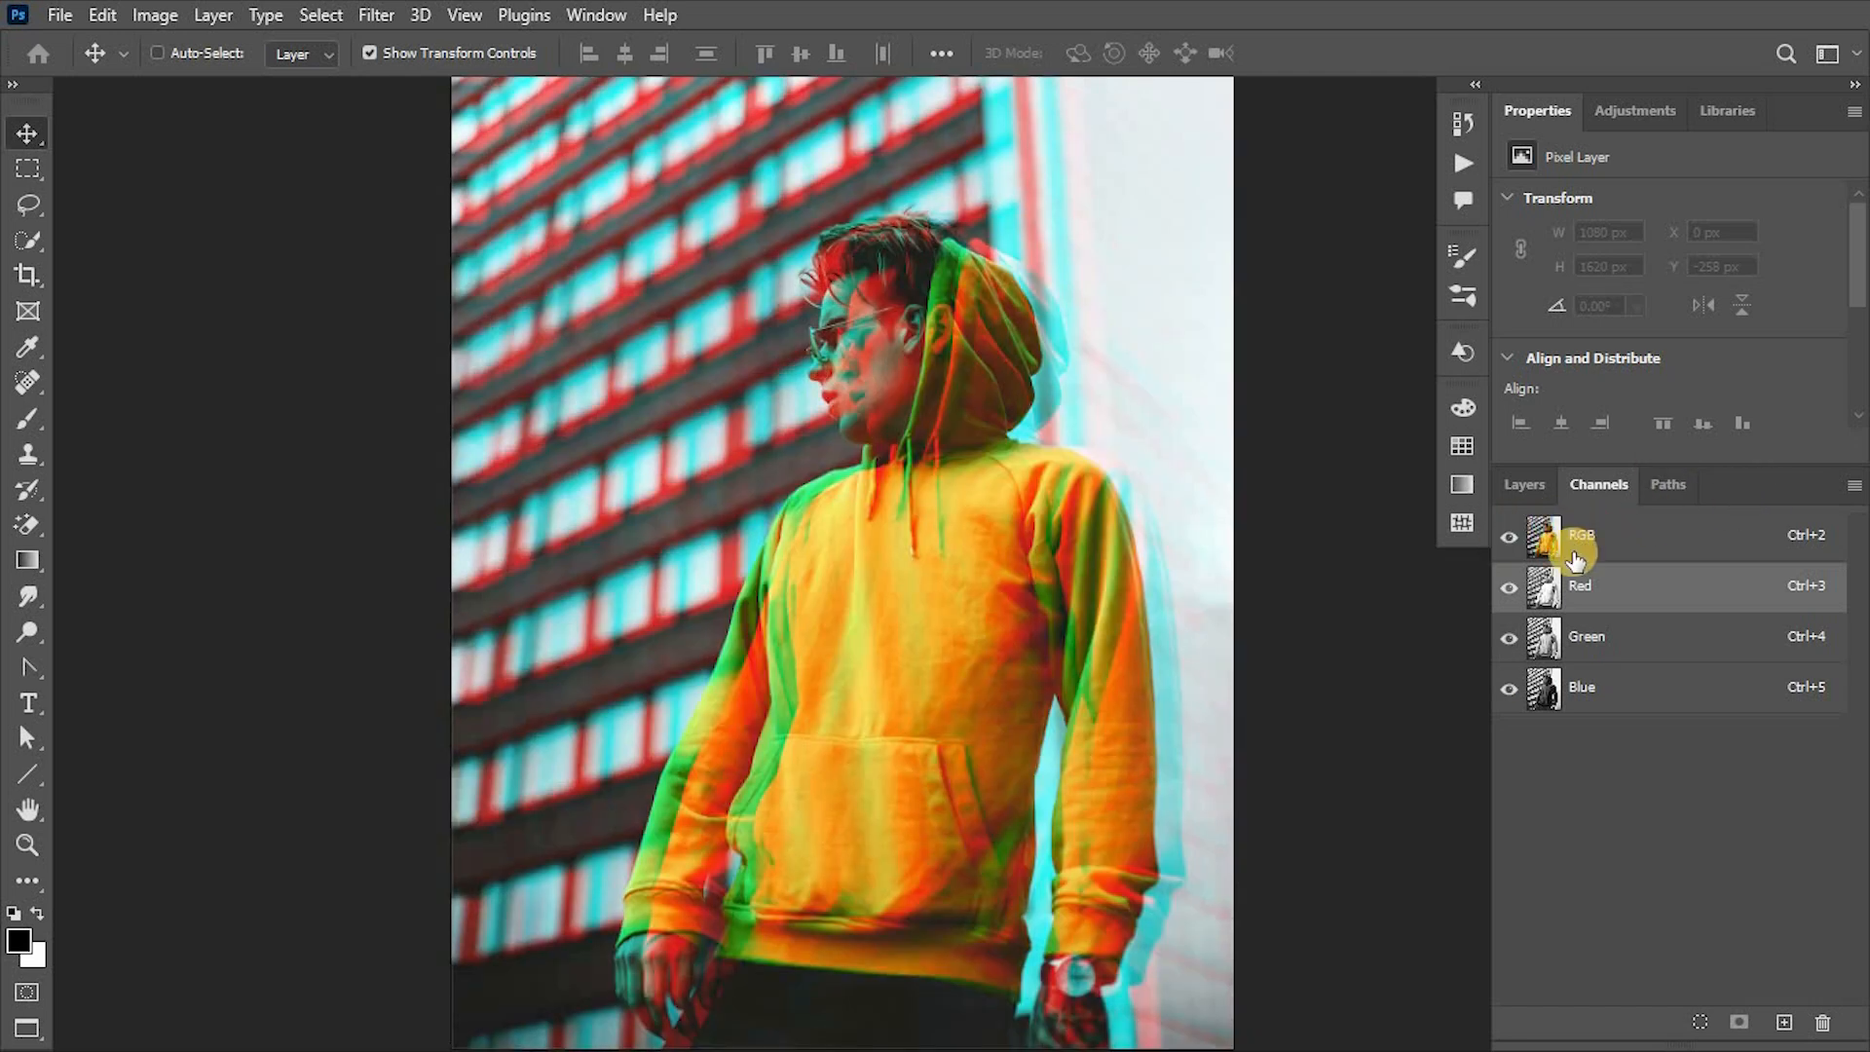
- Apply the Shear filter to the Green channel with Repeat Edge Pixels, nudging both ends of the line close to the grid's centre
{"action": "left_click", "coordinate": [1602, 638]}
{"action": "left_click", "coordinate": [376, 15]}
{"action": "mouse_move", "coordinate": [546, 414]}
{"action": "left_click", "coordinate": [774, 519]}
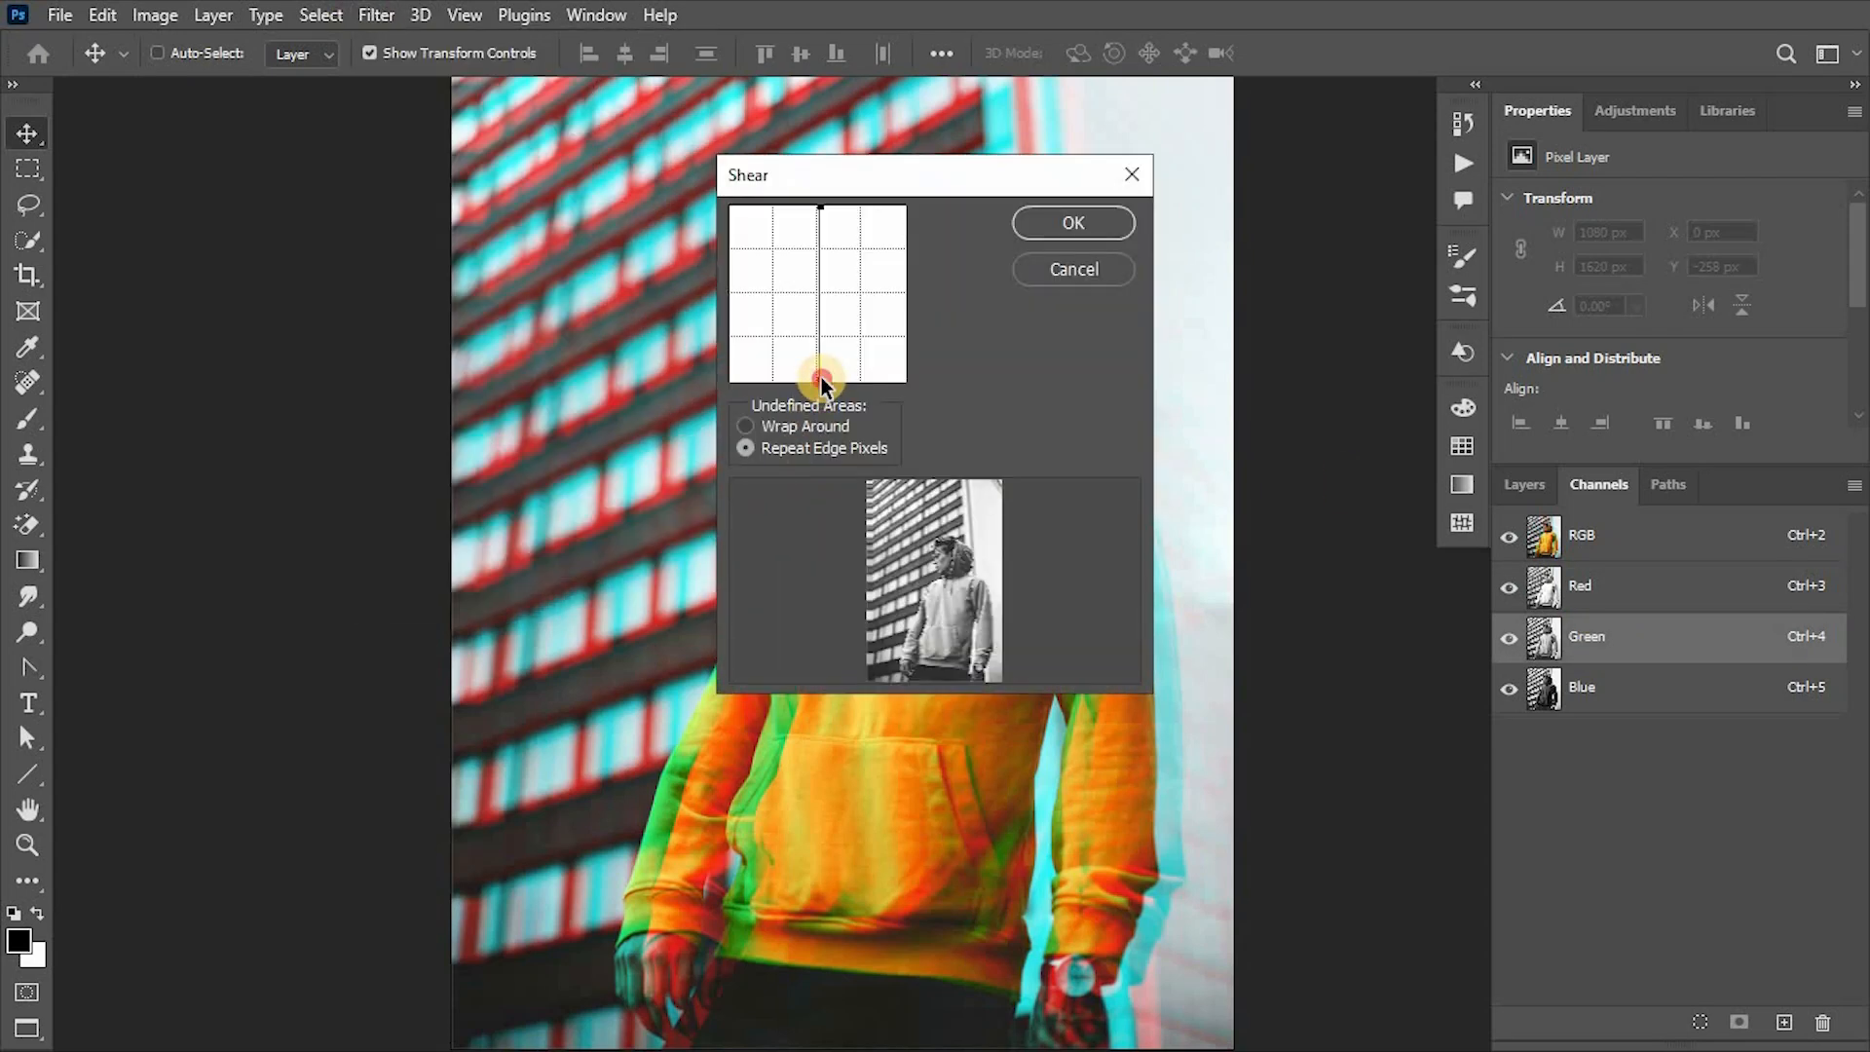
{"action": "left_click_drag", "start_coordinate": [821, 378], "coordinate": [818, 377]}
{"action": "left_click_drag", "start_coordinate": [817, 206], "coordinate": [814, 206]}
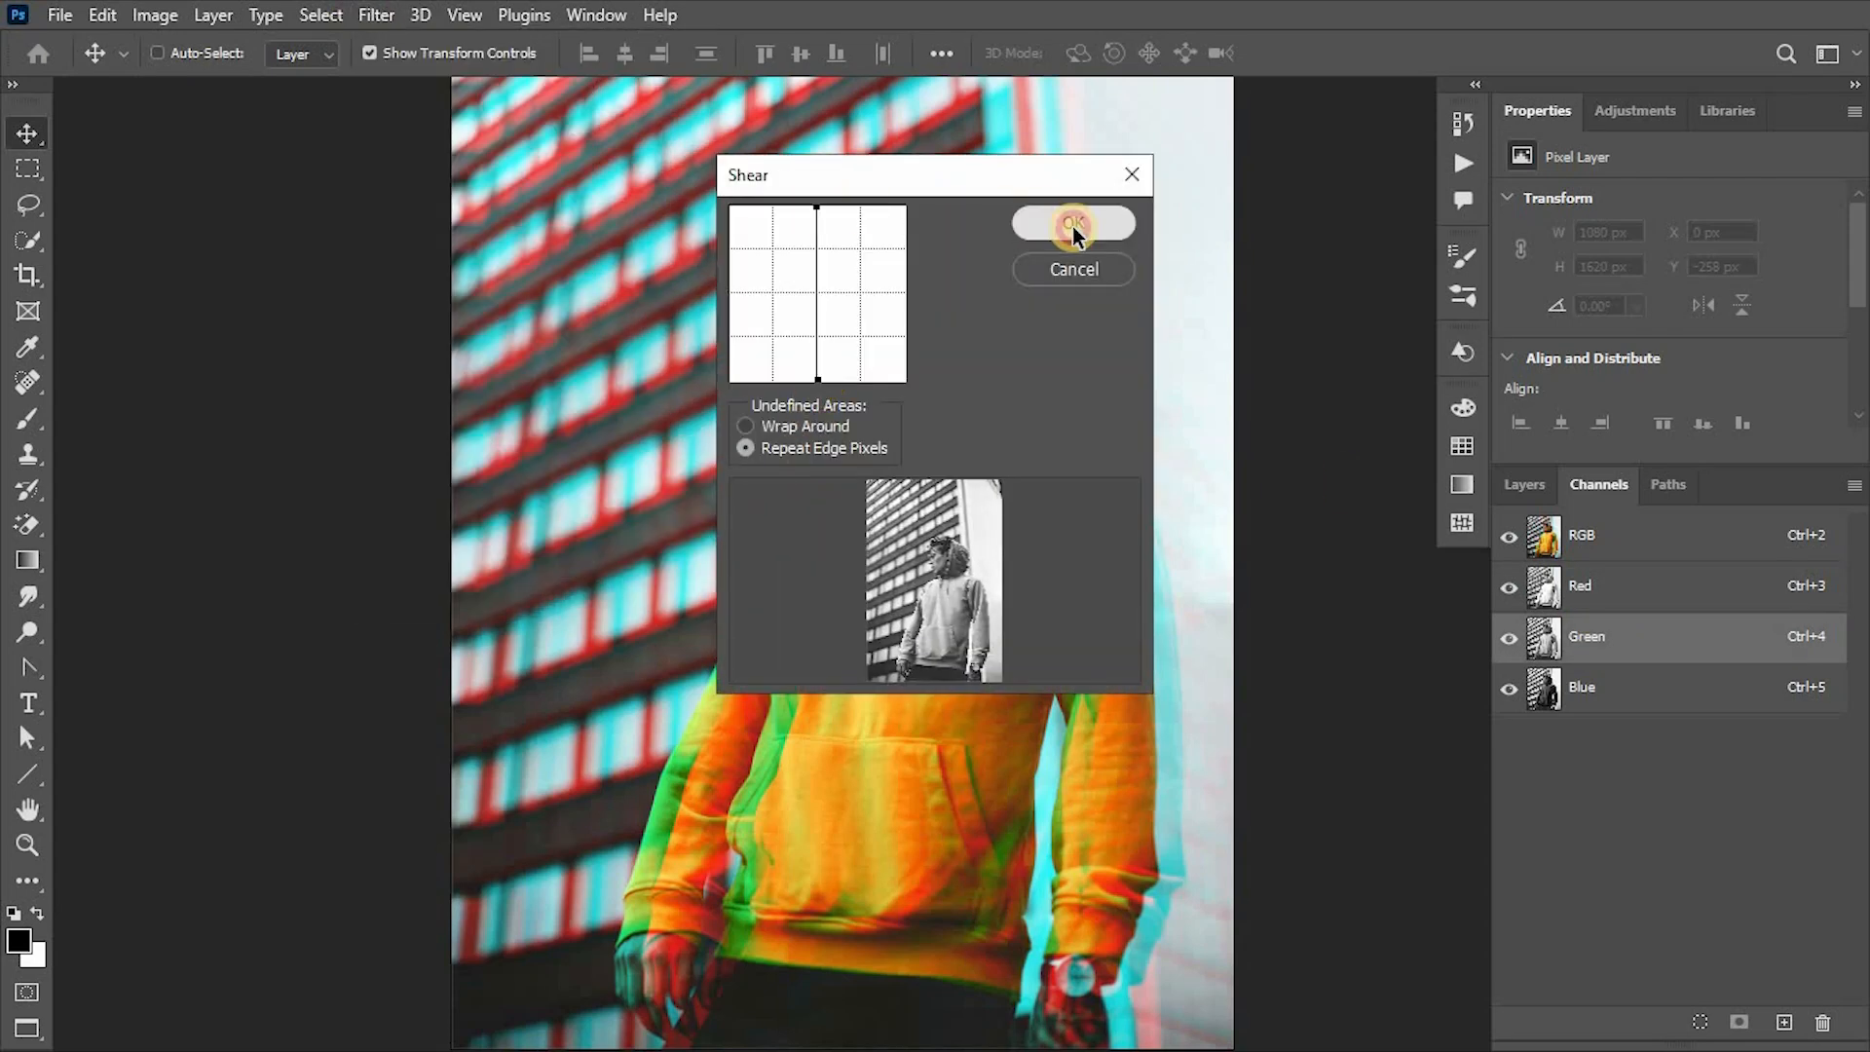
{"action": "left_click", "coordinate": [1074, 227]}
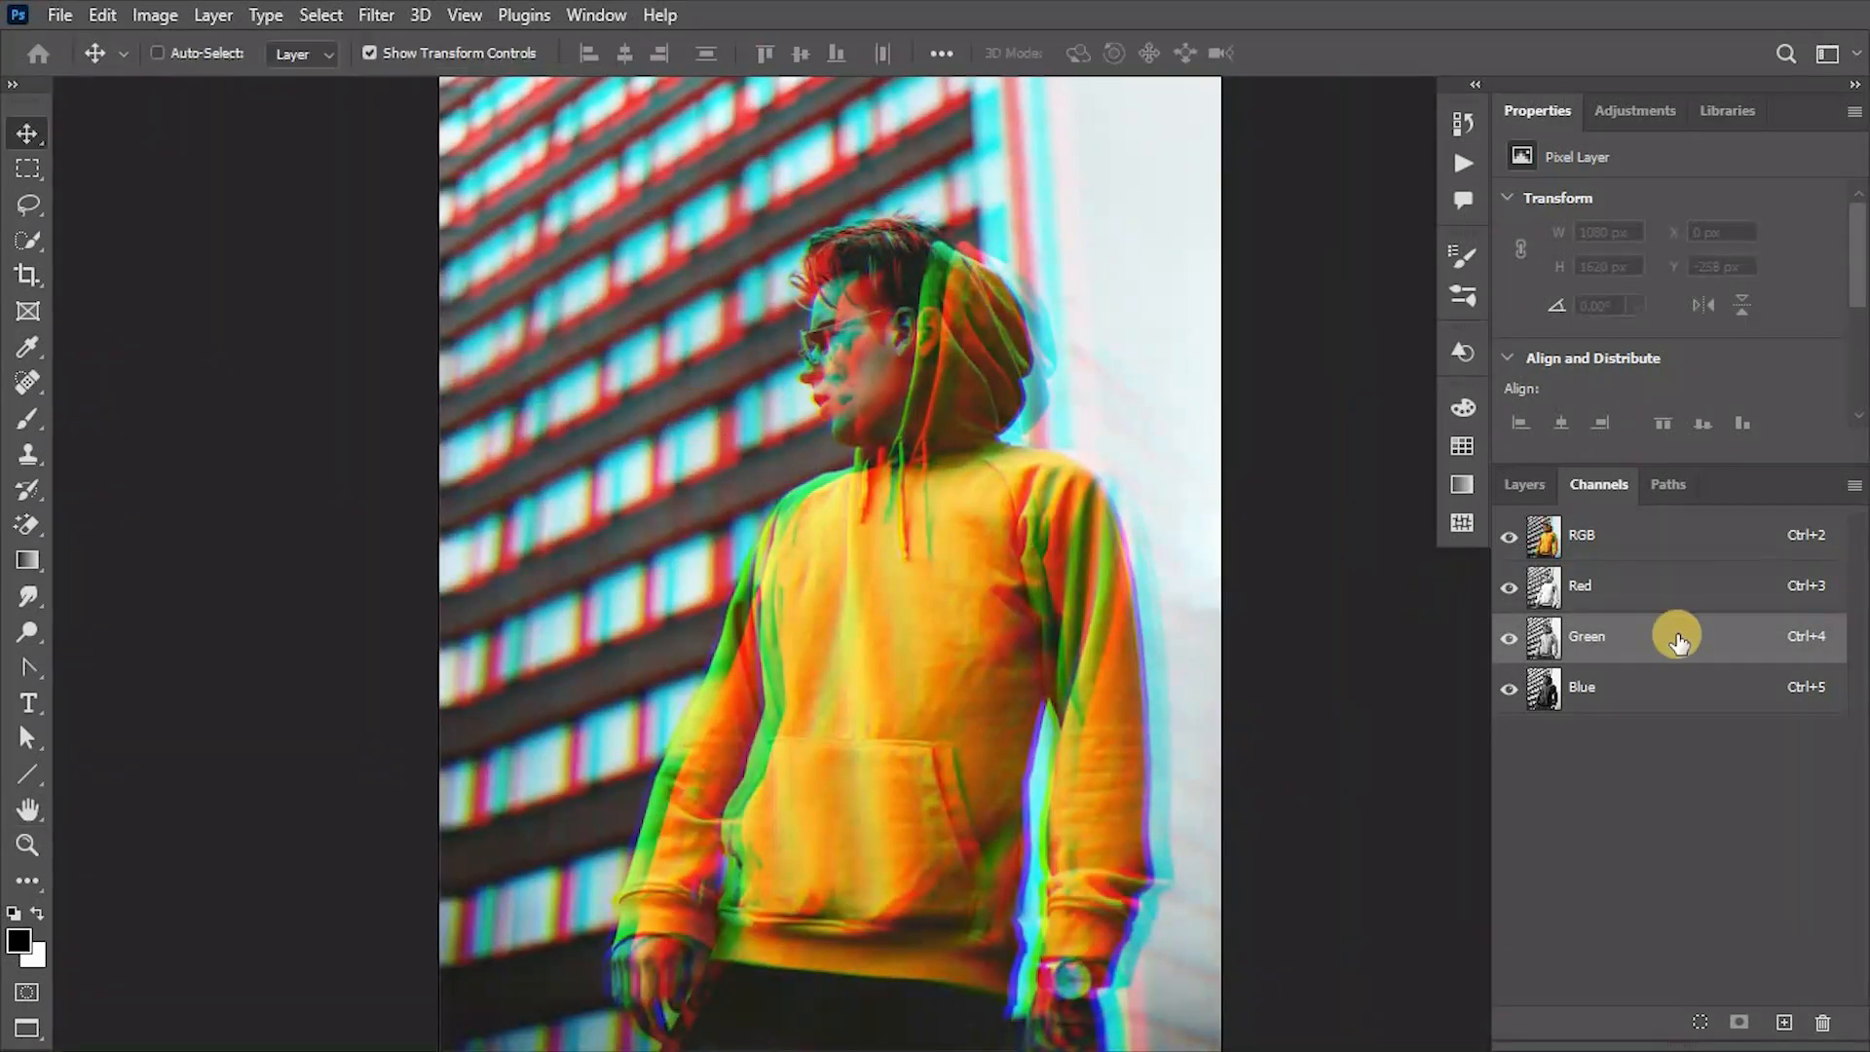
- Add 18% monochromatic Gaussian noise to the rasterized hoodie copy
{"action": "left_click", "coordinate": [1656, 686]}
{"action": "left_click", "coordinate": [1657, 585]}
{"action": "left_click", "coordinate": [1526, 484]}
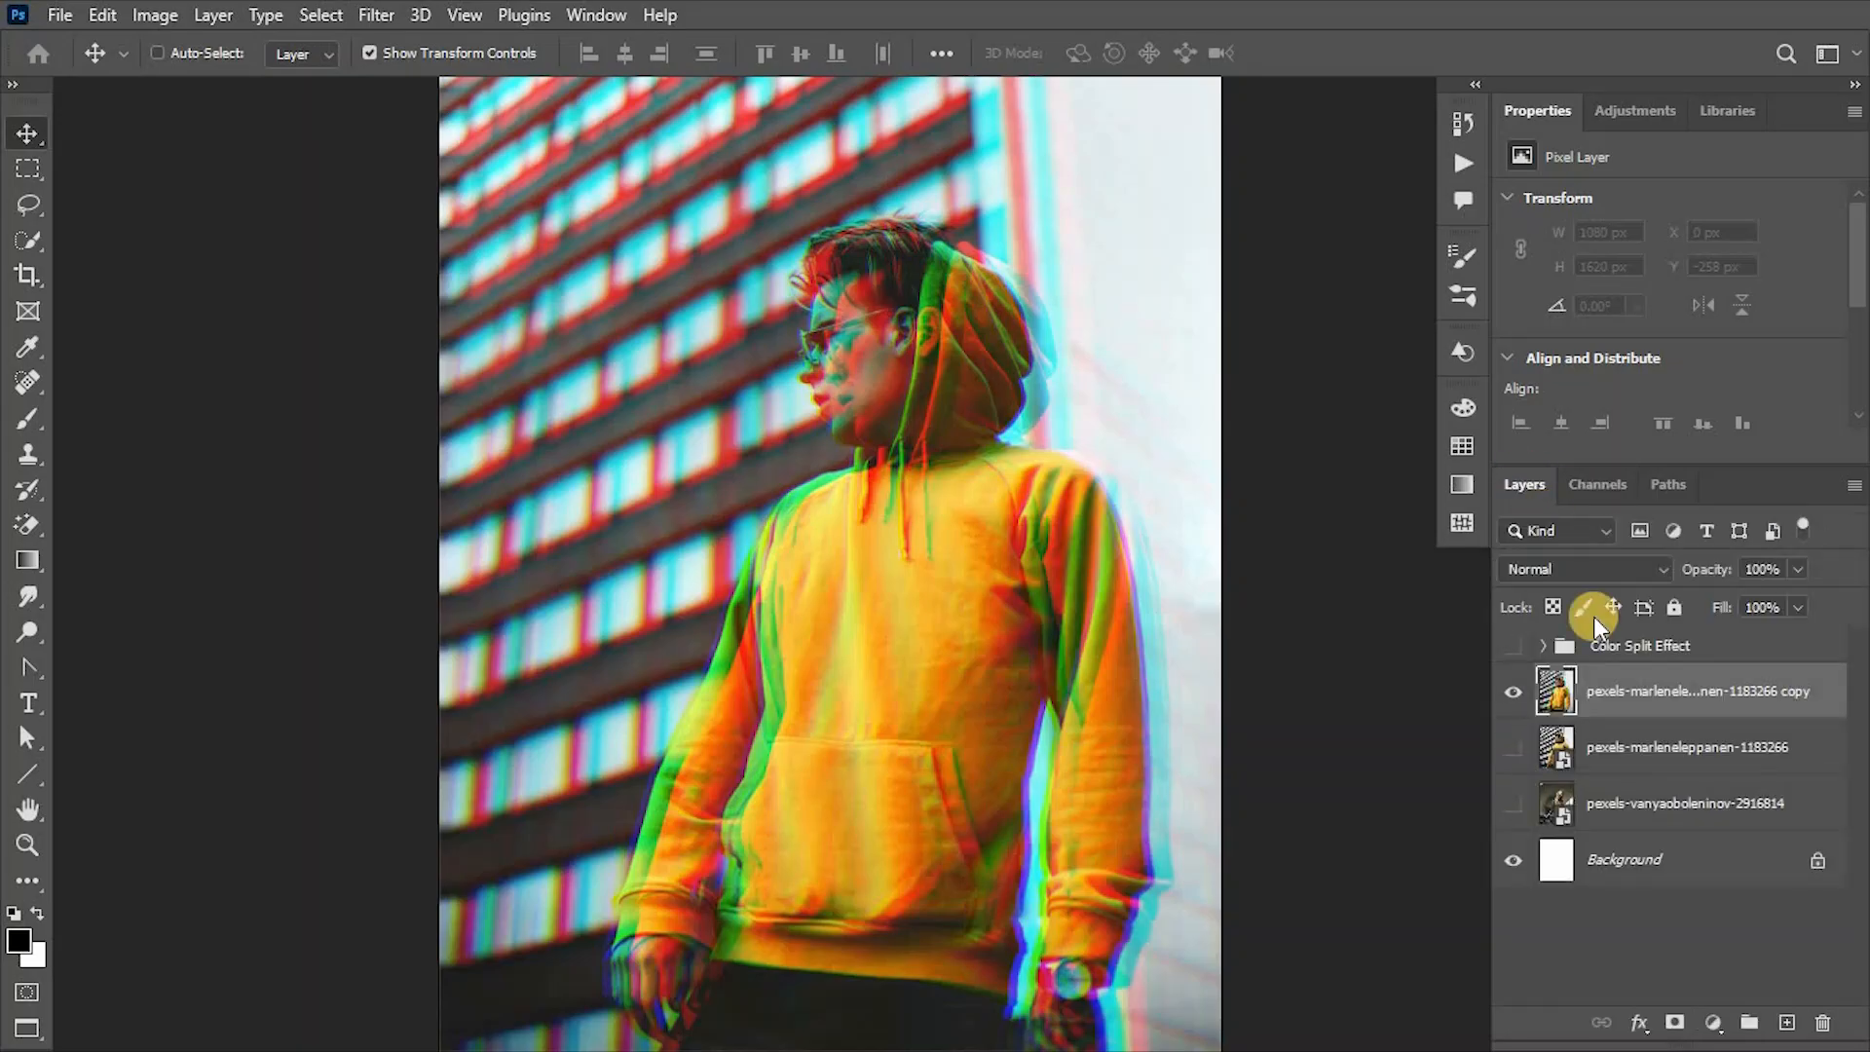
{"action": "left_click", "coordinate": [391, 16]}
{"action": "mouse_move", "coordinate": [522, 434]}
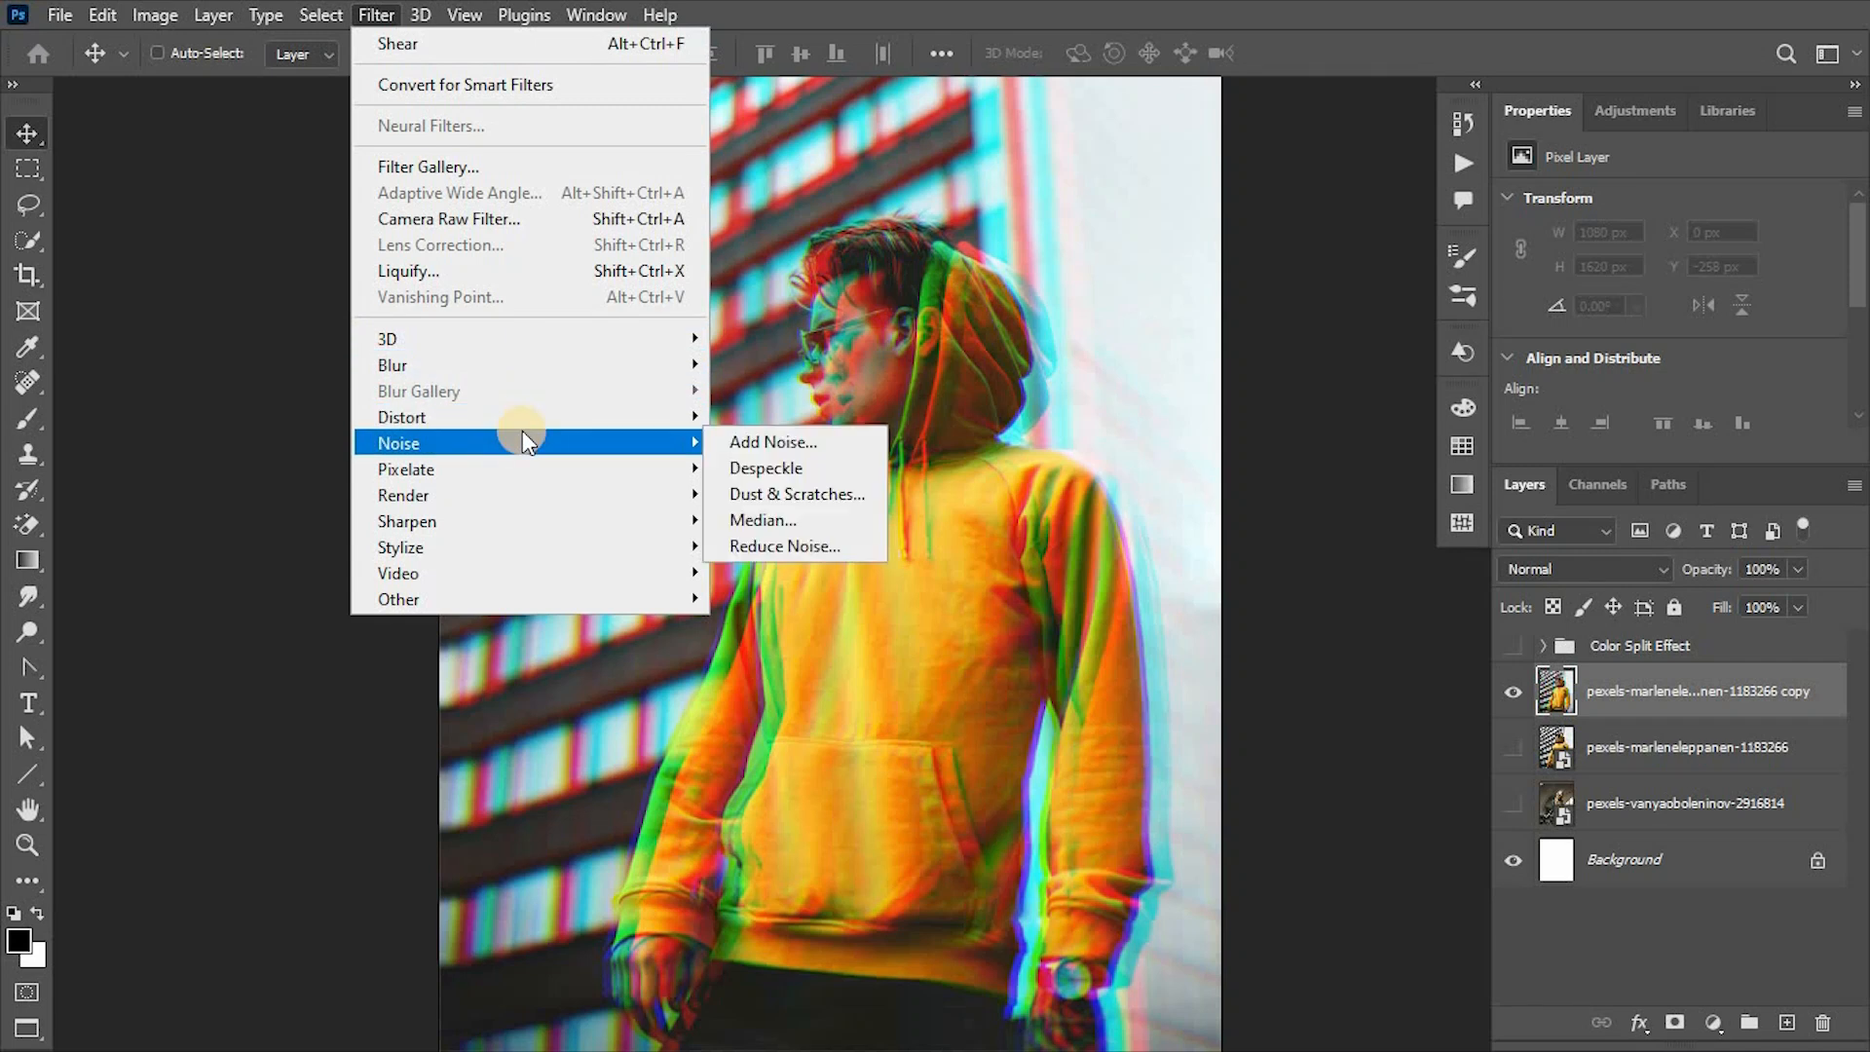
{"action": "left_click", "coordinate": [762, 439]}
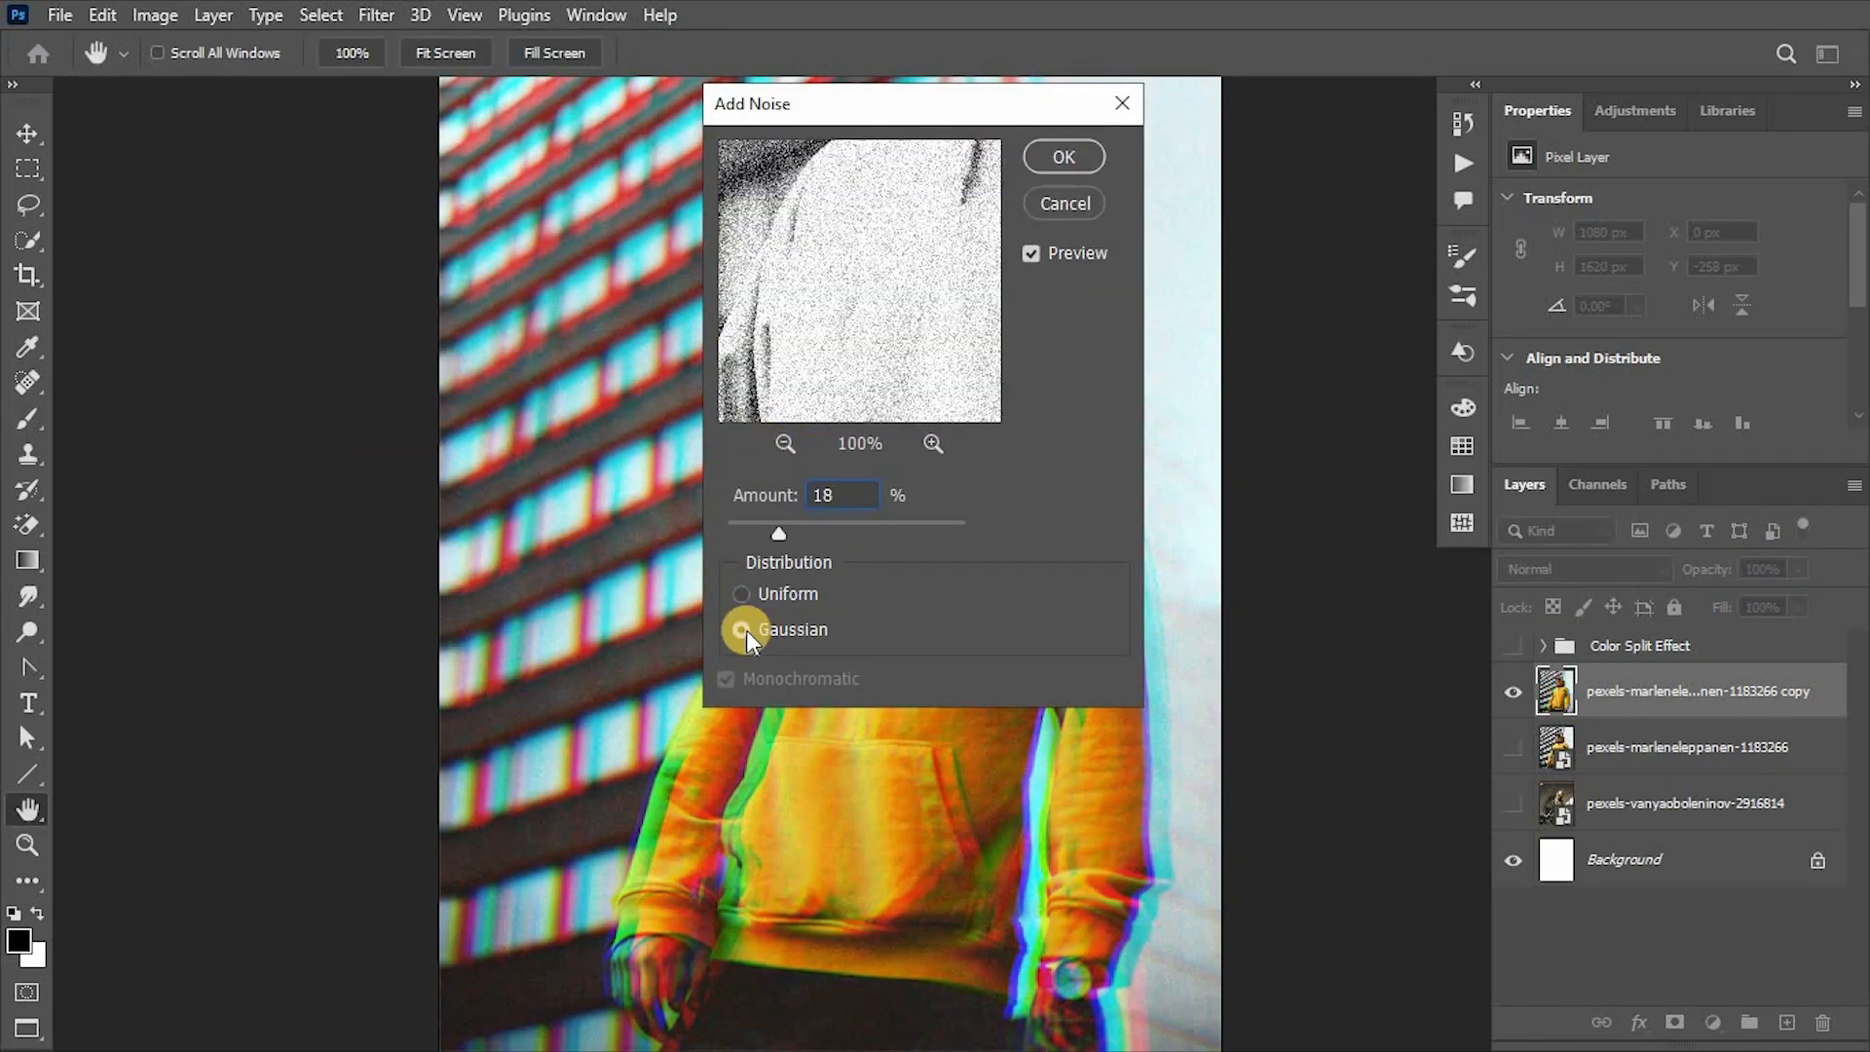
{"action": "left_click", "coordinate": [1056, 154]}
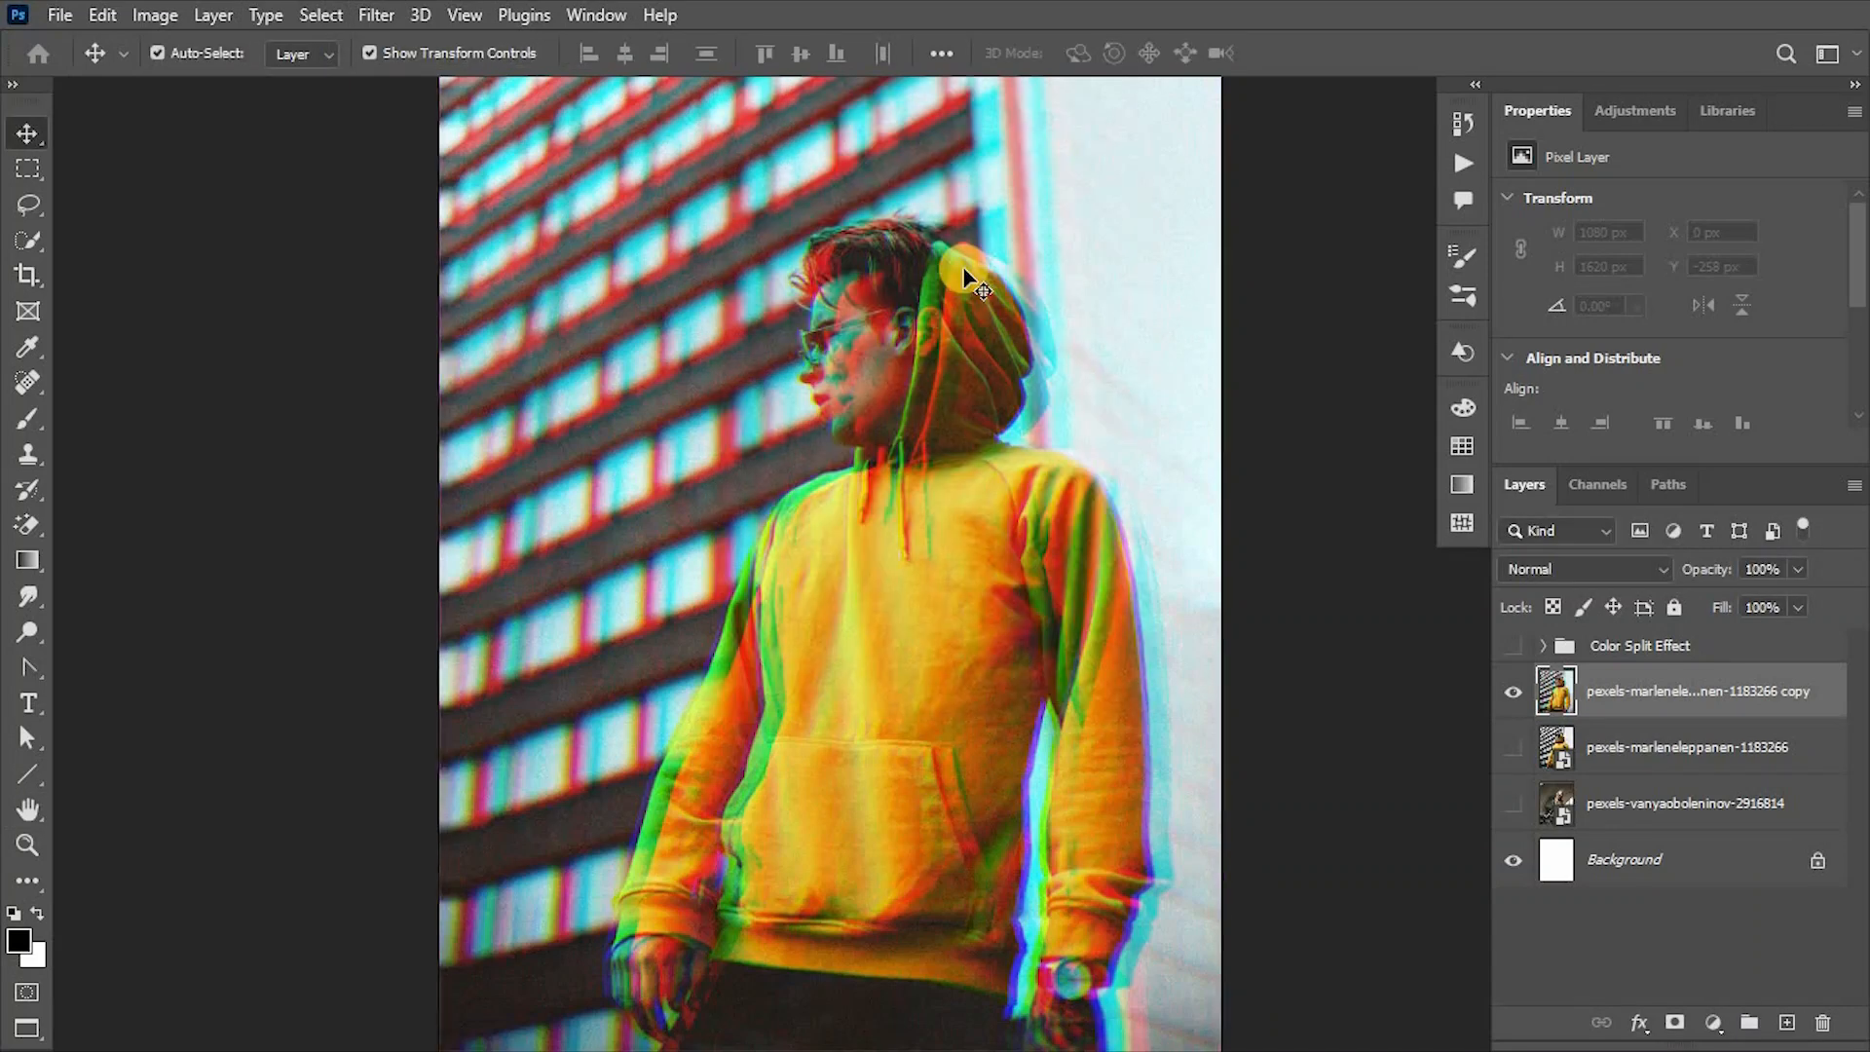
- Compare the hoodie effect with the original photo, hide both hoodie layers, and show and select the woman's portrait layer
{"action": "scroll", "coordinate": [964, 269], "scroll_direction": "up", "scroll_amount": 6}
{"action": "scroll", "coordinate": [964, 269], "scroll_direction": "down", "scroll_amount": 5}
{"action": "scroll", "coordinate": [964, 273], "scroll_direction": "down", "scroll_amount": 3}
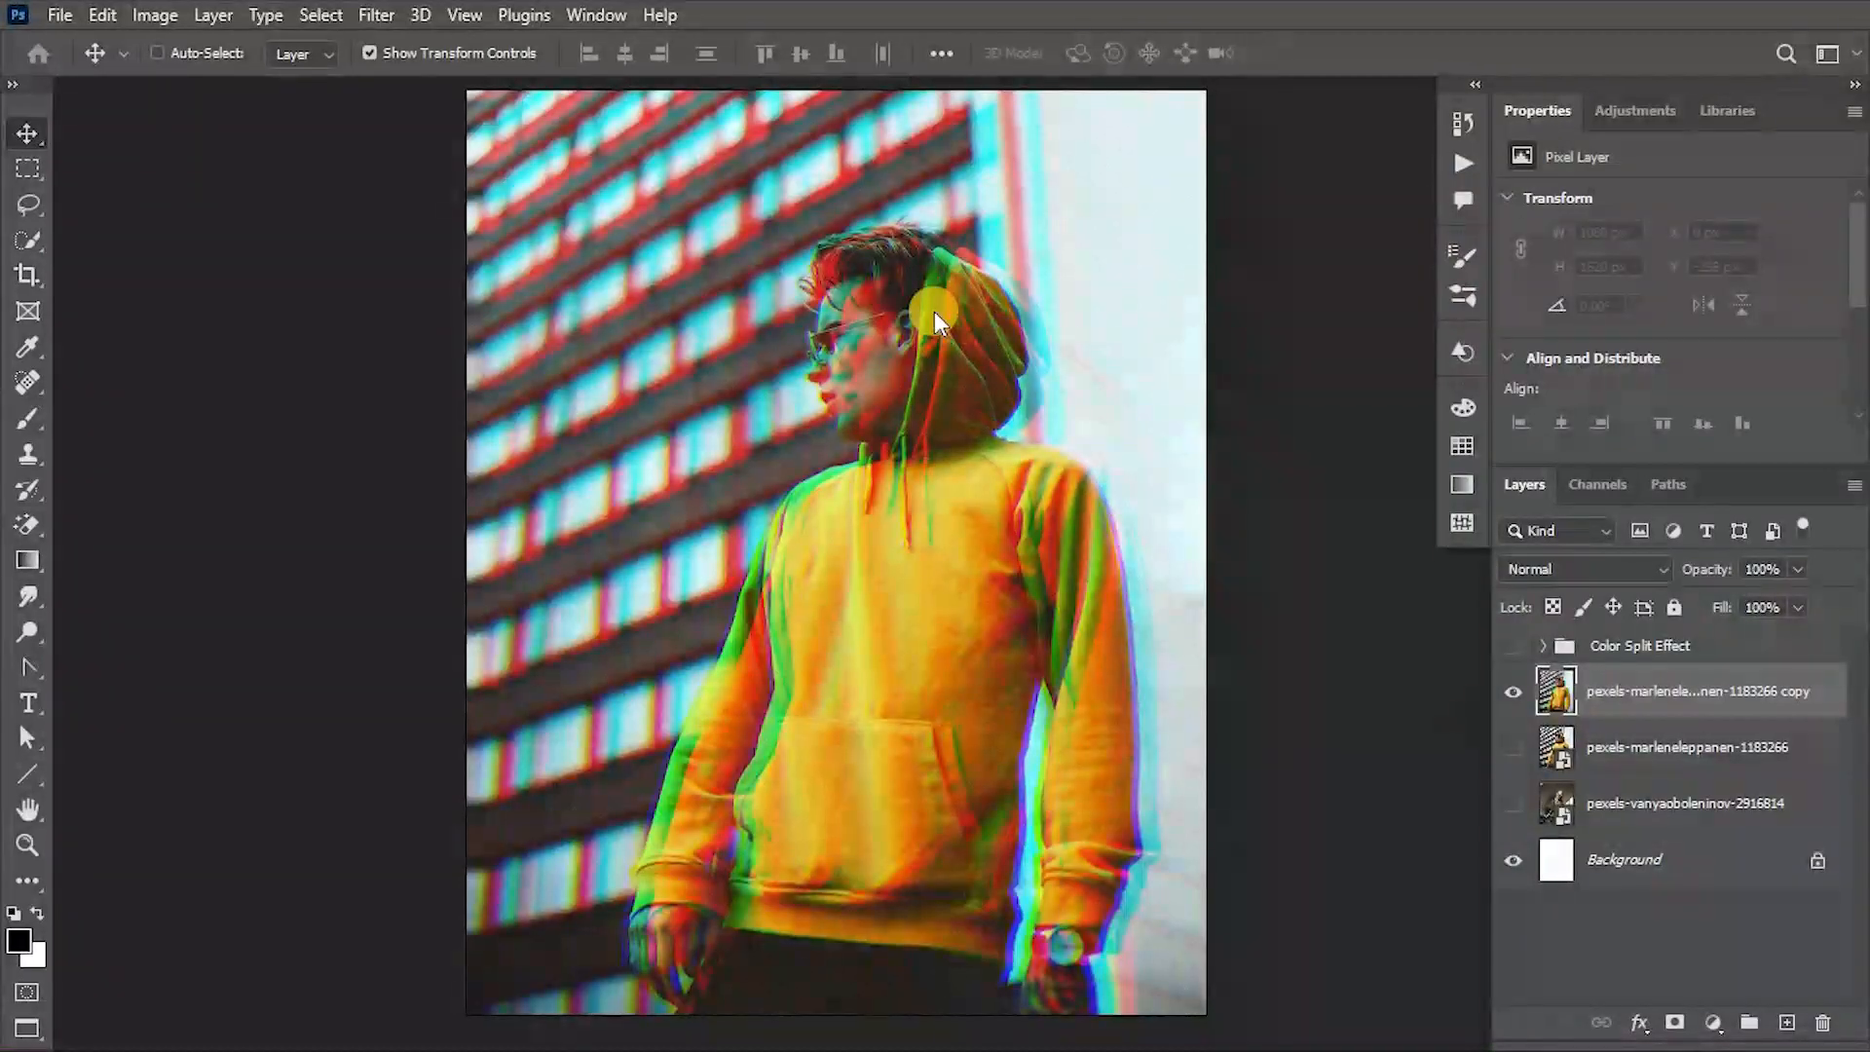
{"action": "left_click", "coordinate": [1607, 799]}
{"action": "left_click", "coordinate": [1512, 691]}
{"action": "left_click", "coordinate": [1513, 690]}
{"action": "left_click", "coordinate": [1513, 690]}
{"action": "left_click", "coordinate": [1514, 747]}
{"action": "left_click", "coordinate": [1515, 747]}
{"action": "left_click", "coordinate": [1515, 803]}
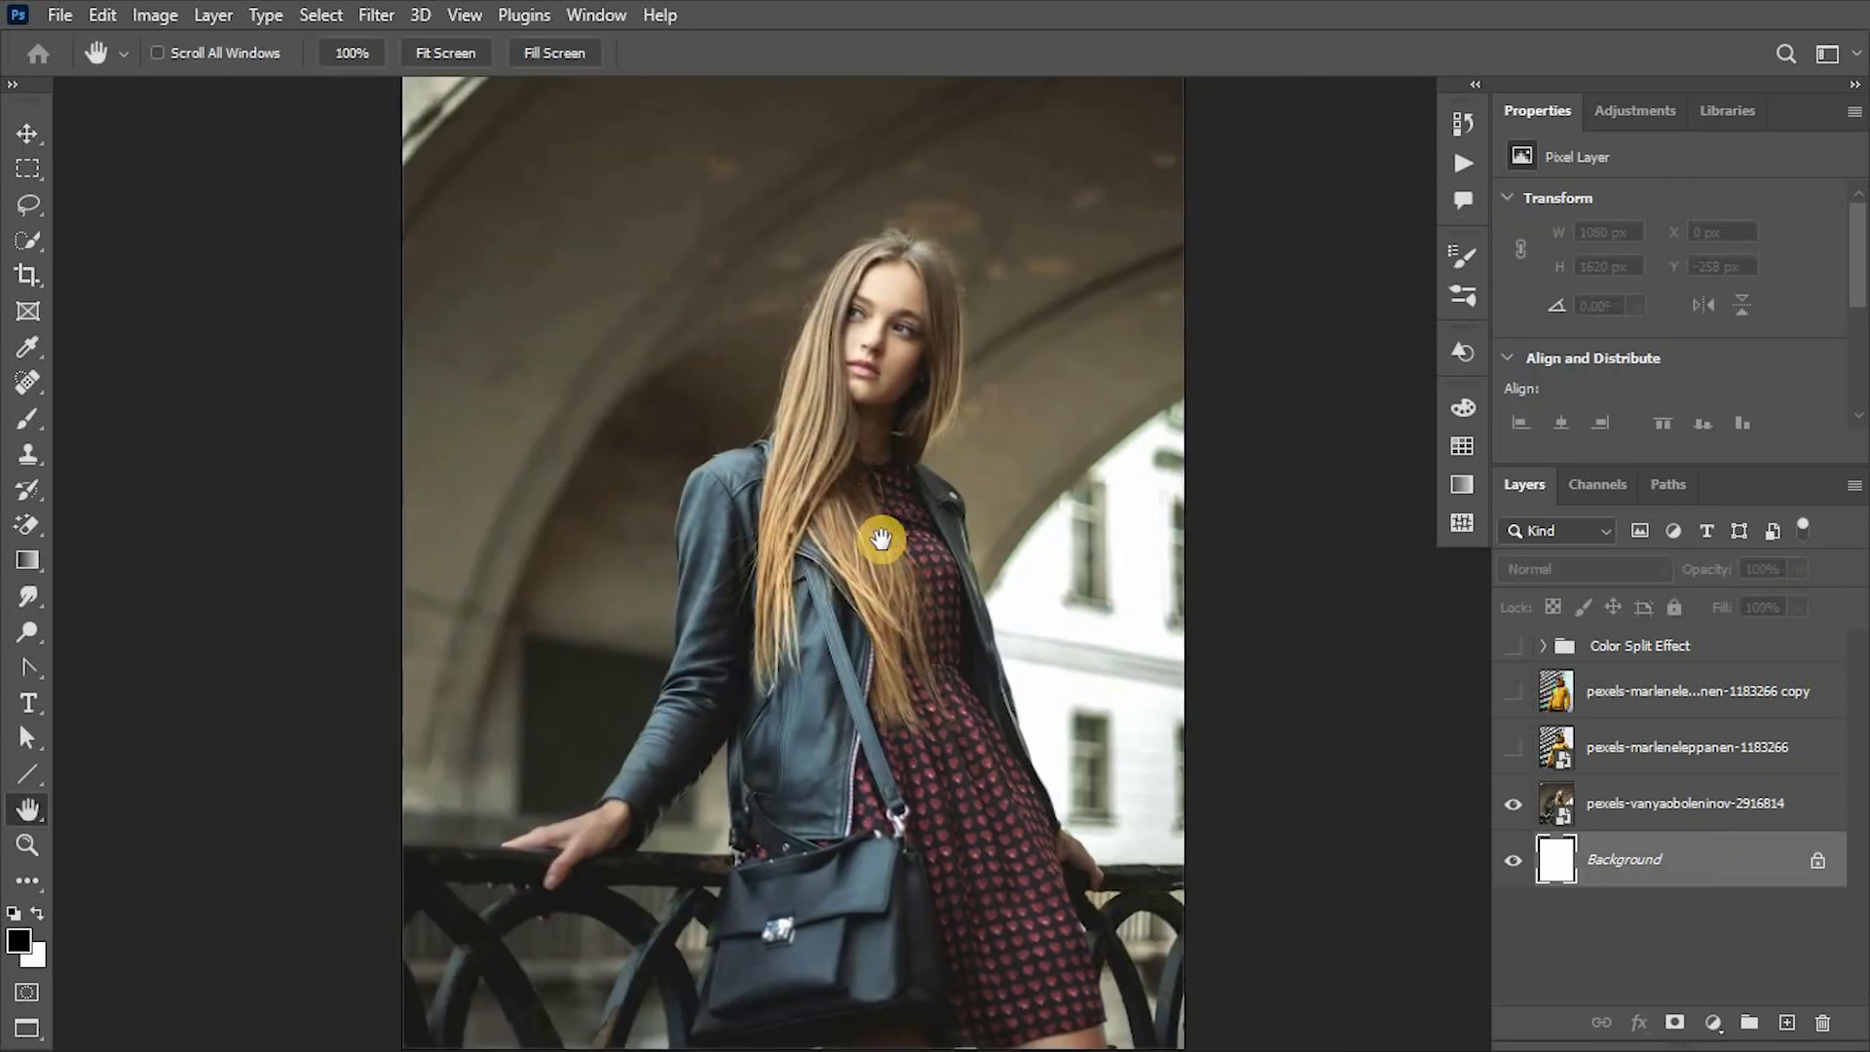
{"action": "left_click", "coordinate": [1669, 791]}
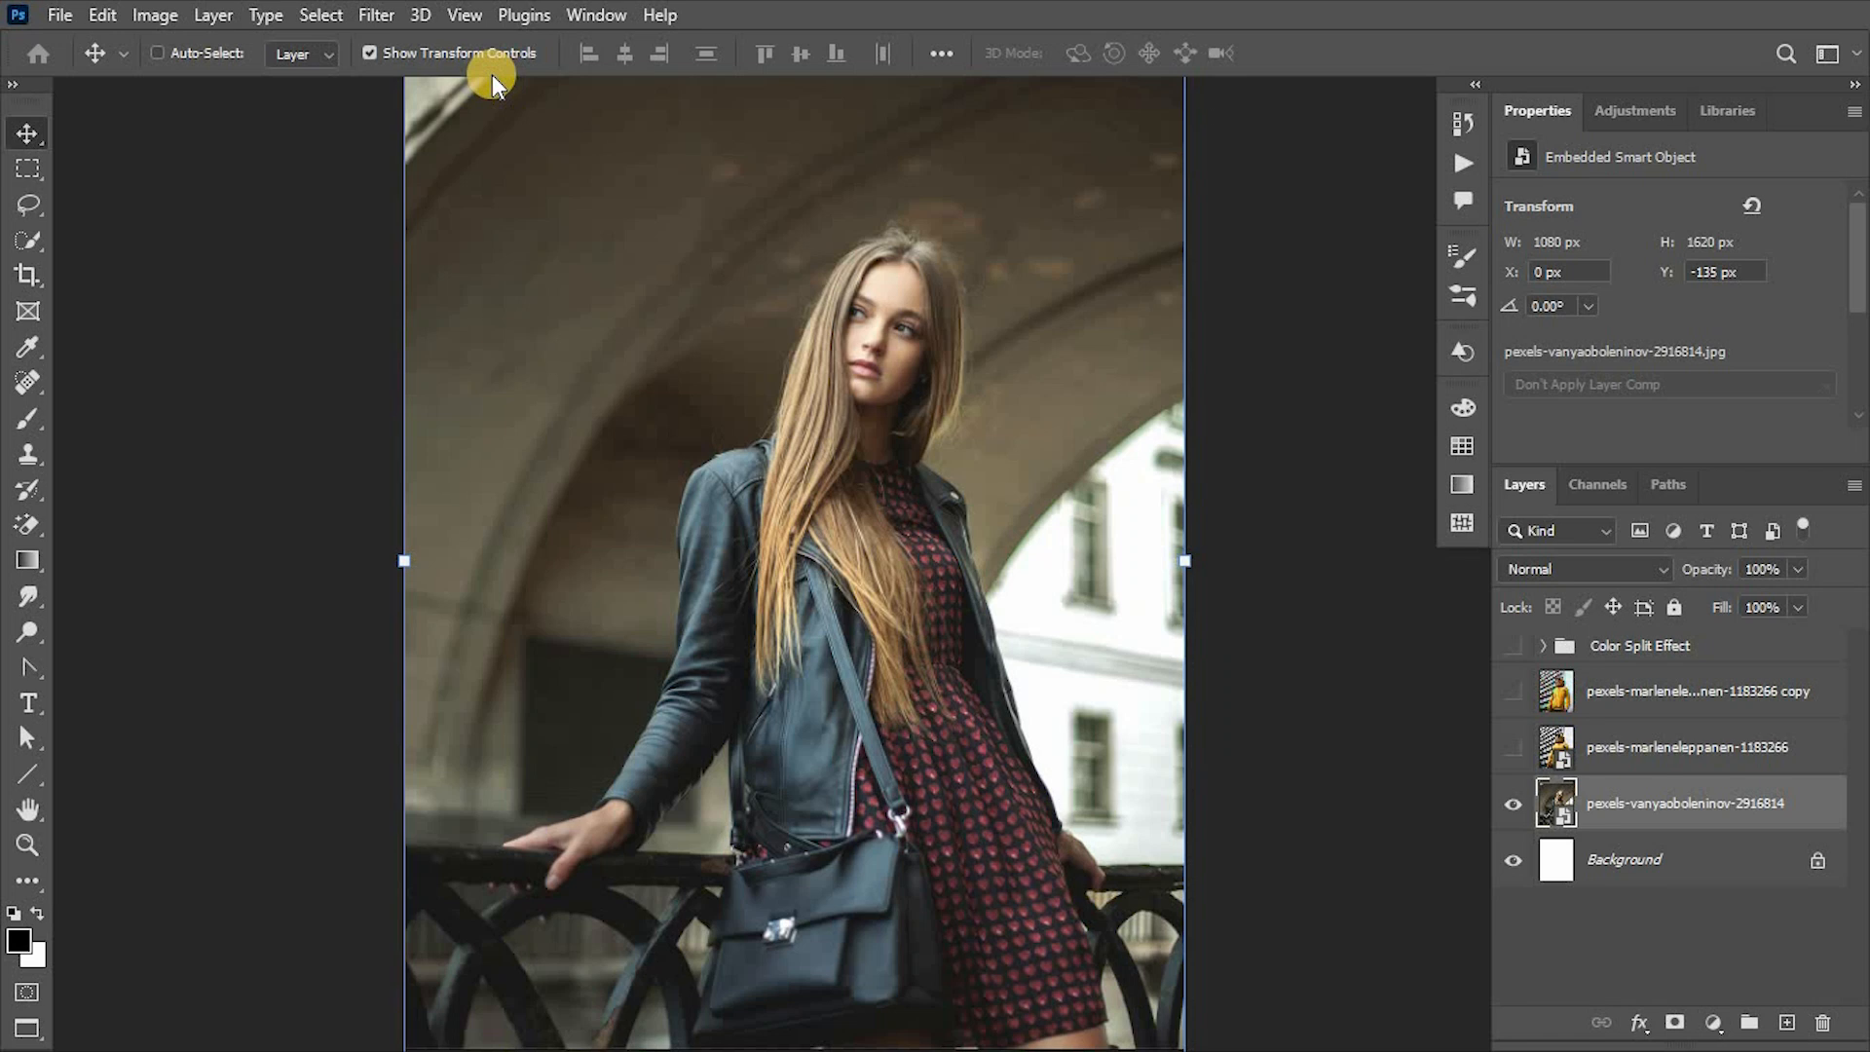
- Convert the woman's portrait layer to grayscale with a Black & White adjustment
{"action": "left_click", "coordinate": [155, 14]}
{"action": "mouse_move", "coordinate": [199, 93]}
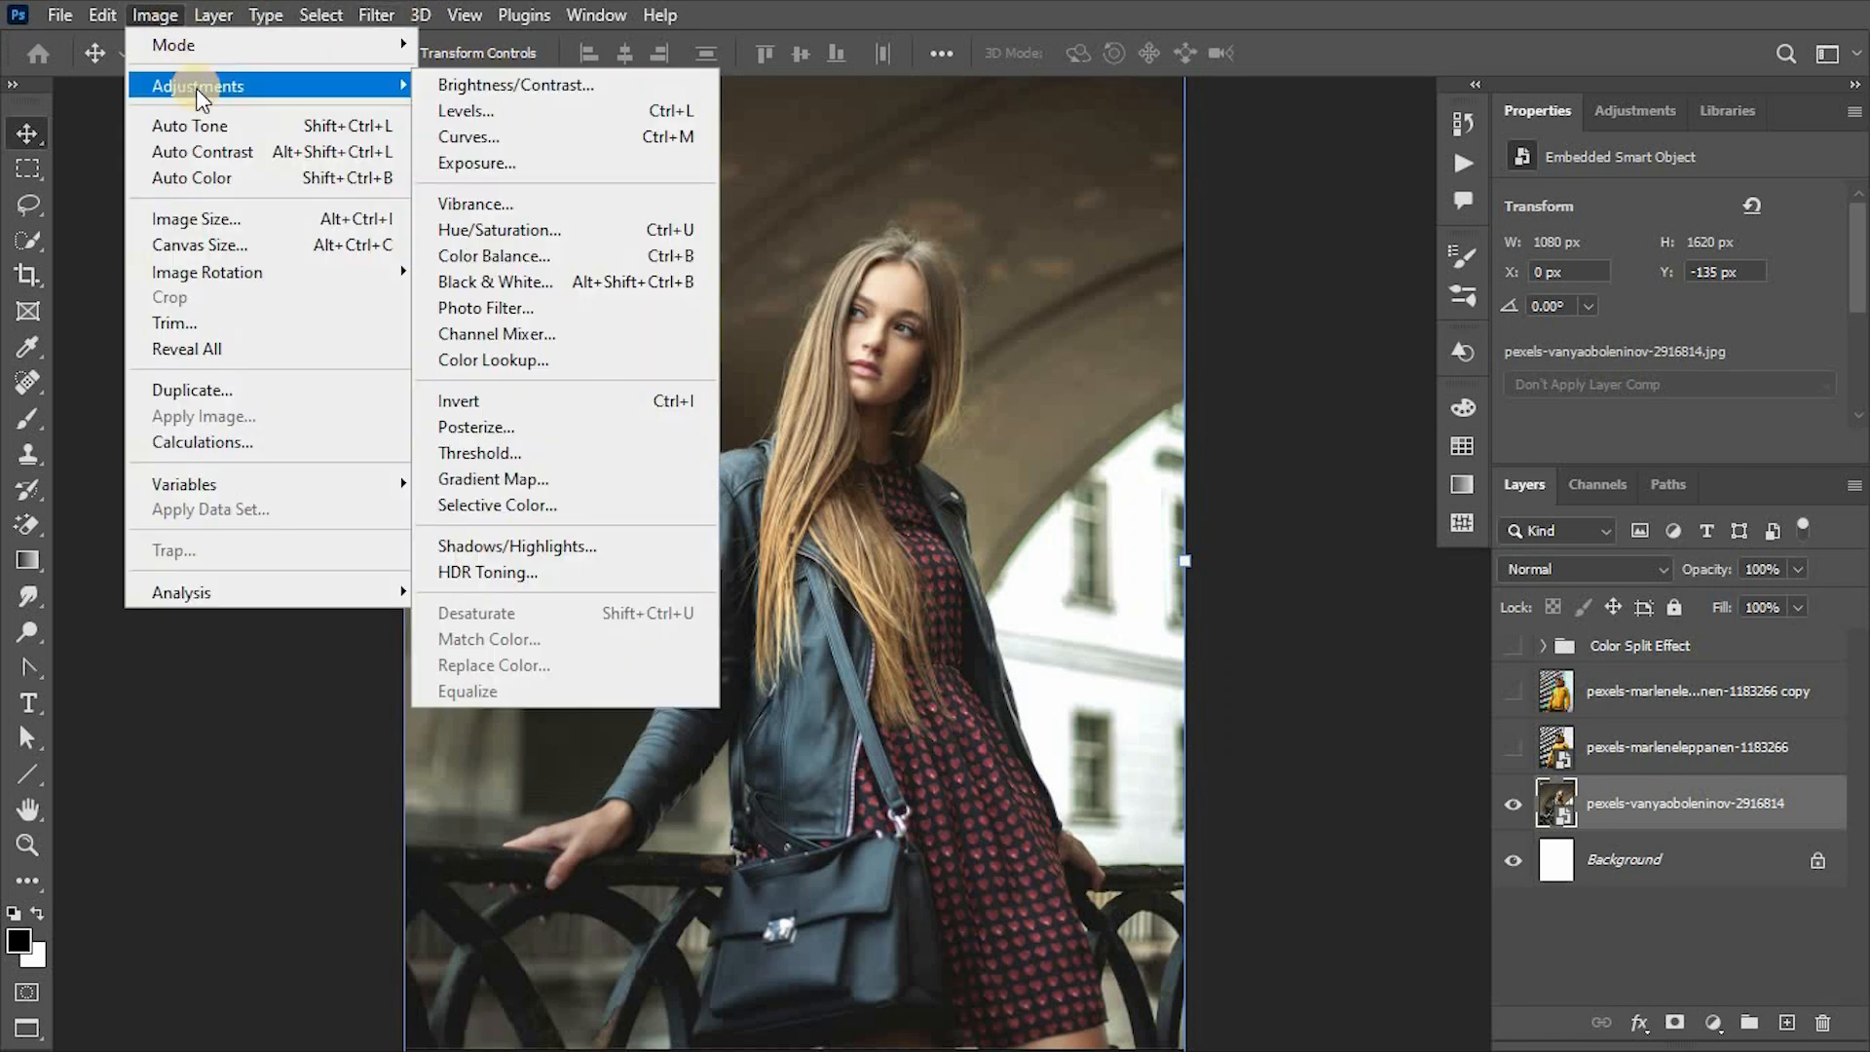
{"action": "left_click", "coordinate": [522, 281]}
{"action": "left_click", "coordinate": [1127, 121]}
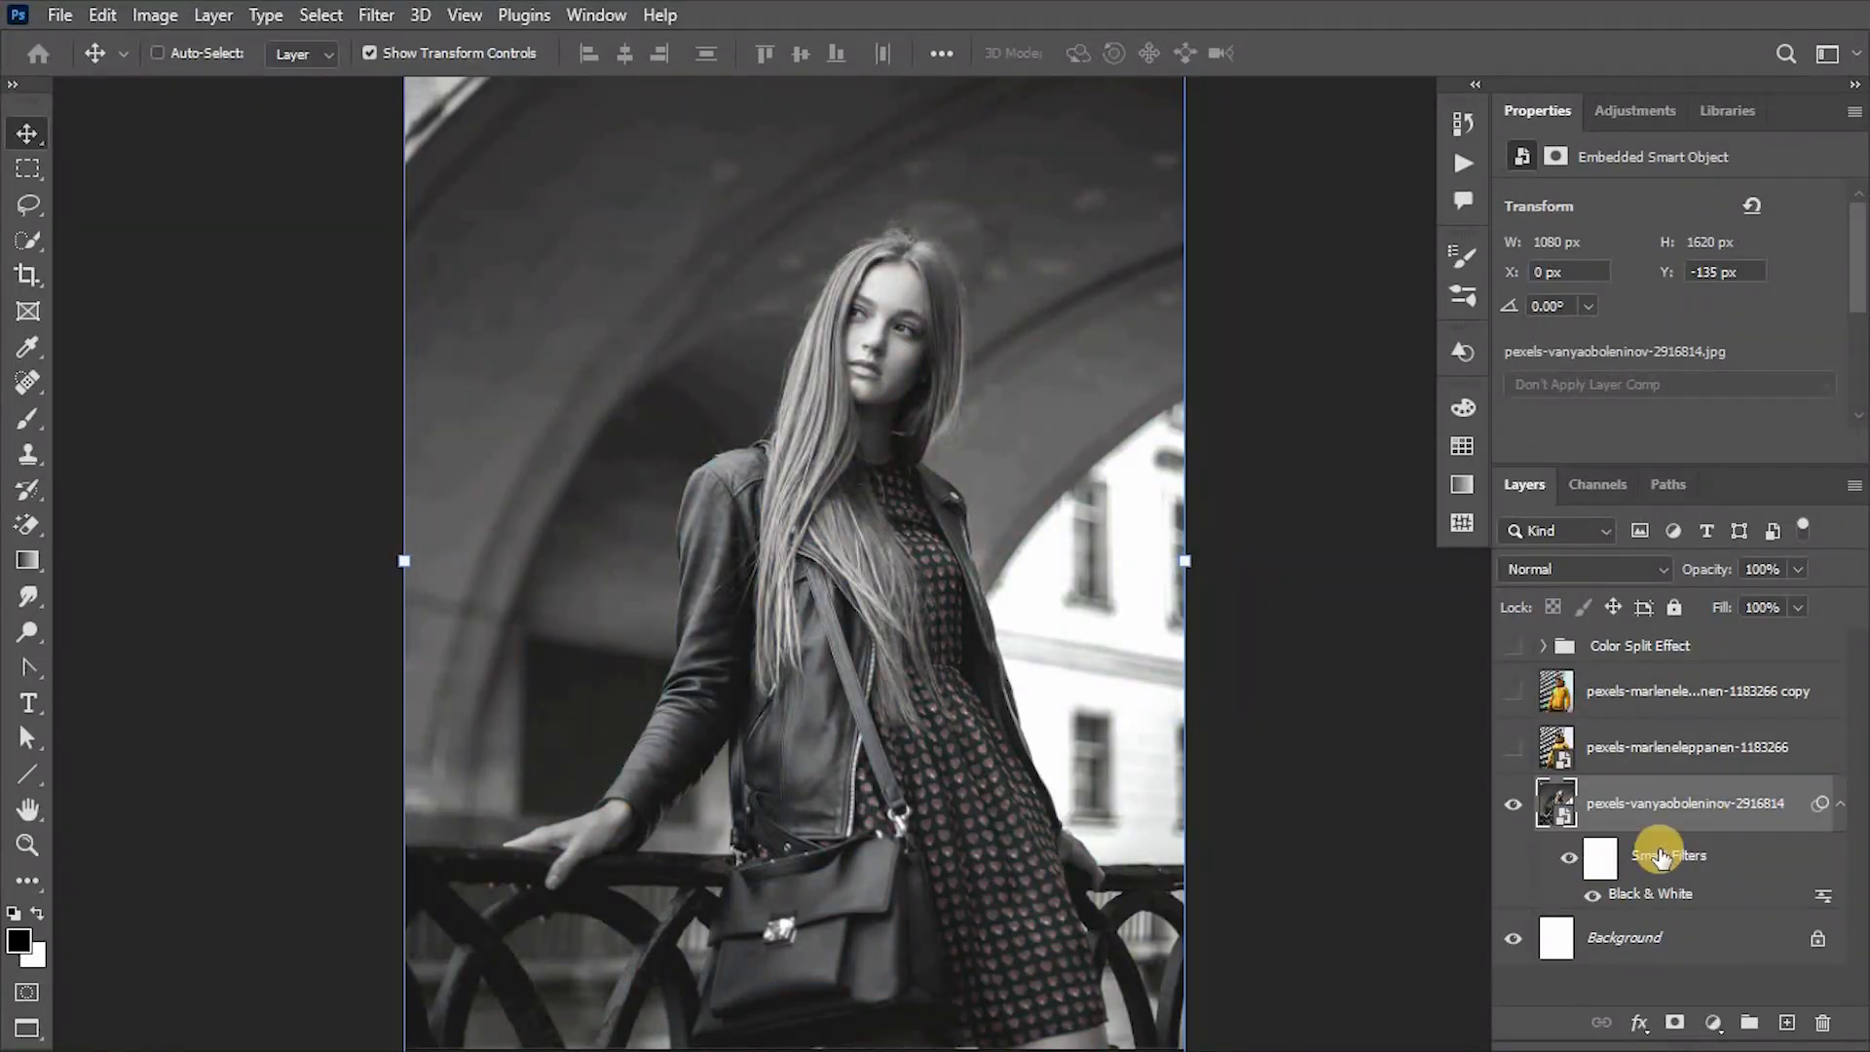
- Duplicate the black-and-white portrait layer and restrict the copy's blending to the R channel by excluding G and B
{"action": "left_click", "coordinate": [1840, 803]}
{"action": "key", "text": "ctrl+j"}
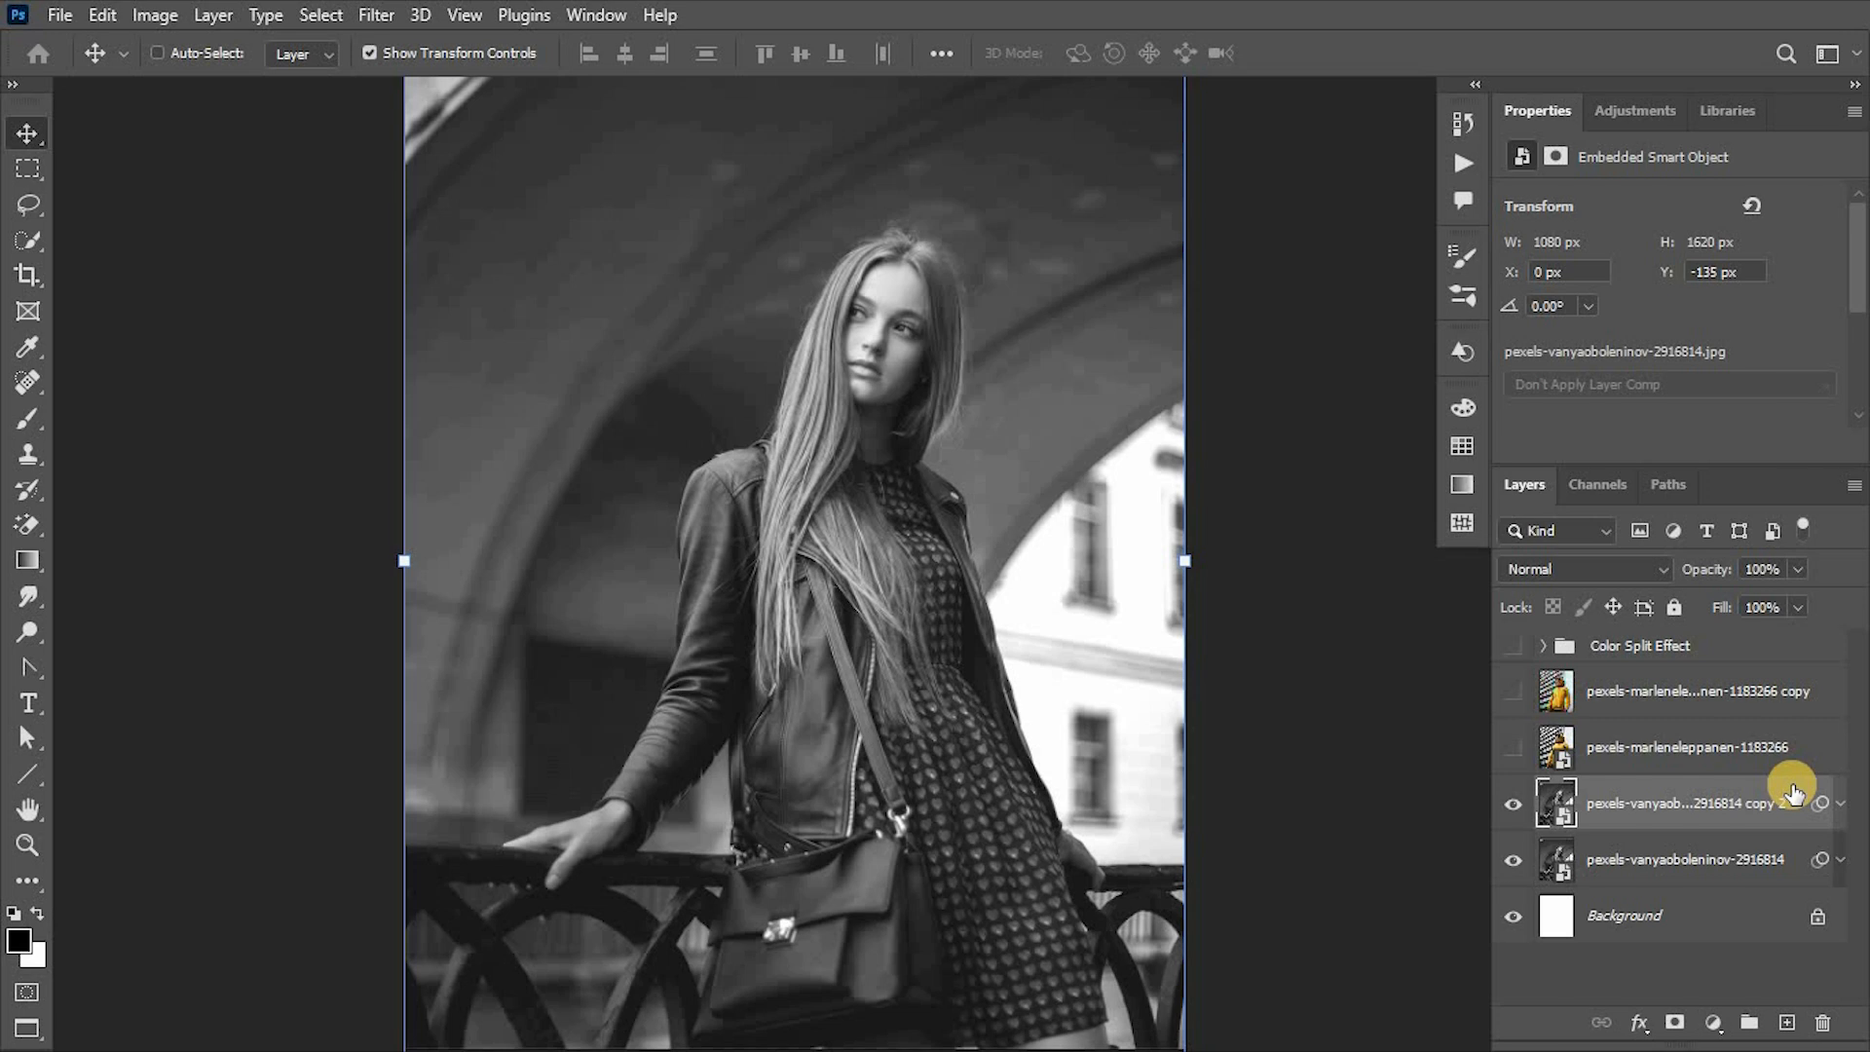
{"action": "double_click", "coordinate": [1792, 794]}
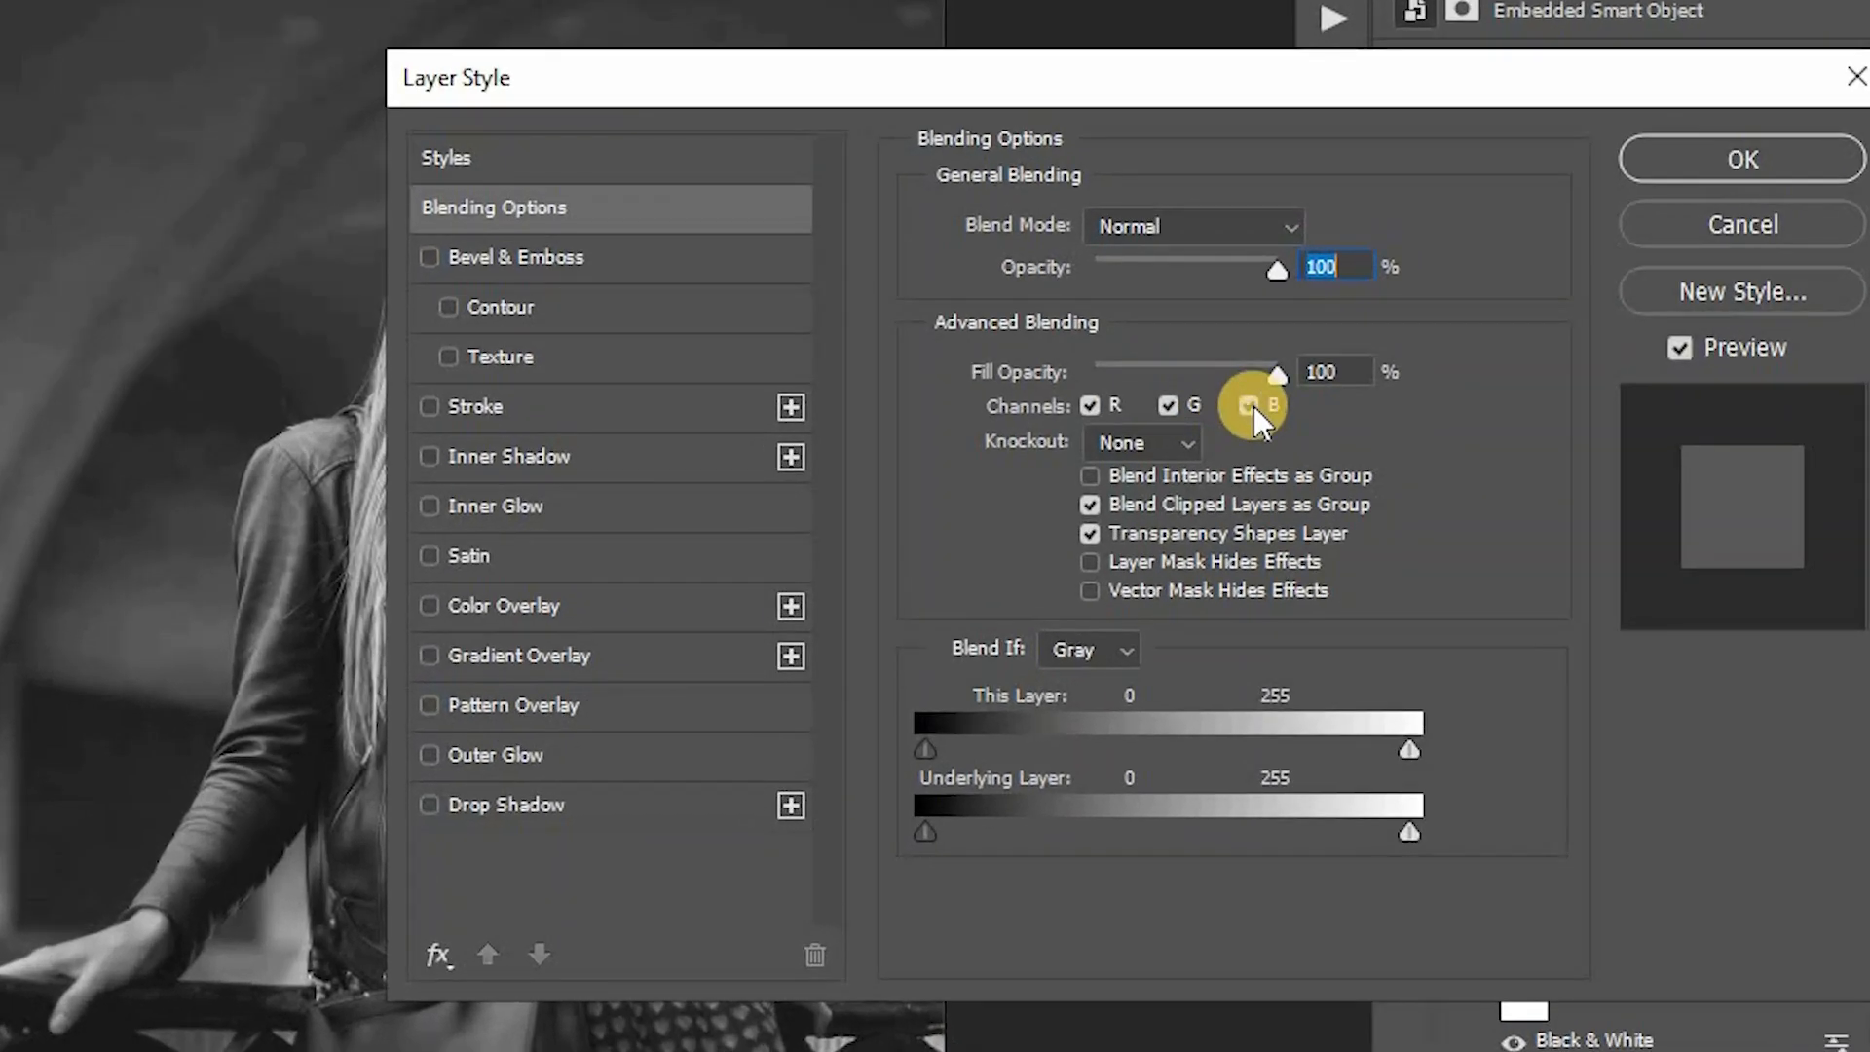
{"action": "left_click", "coordinate": [1249, 405]}
{"action": "left_click", "coordinate": [1168, 406]}
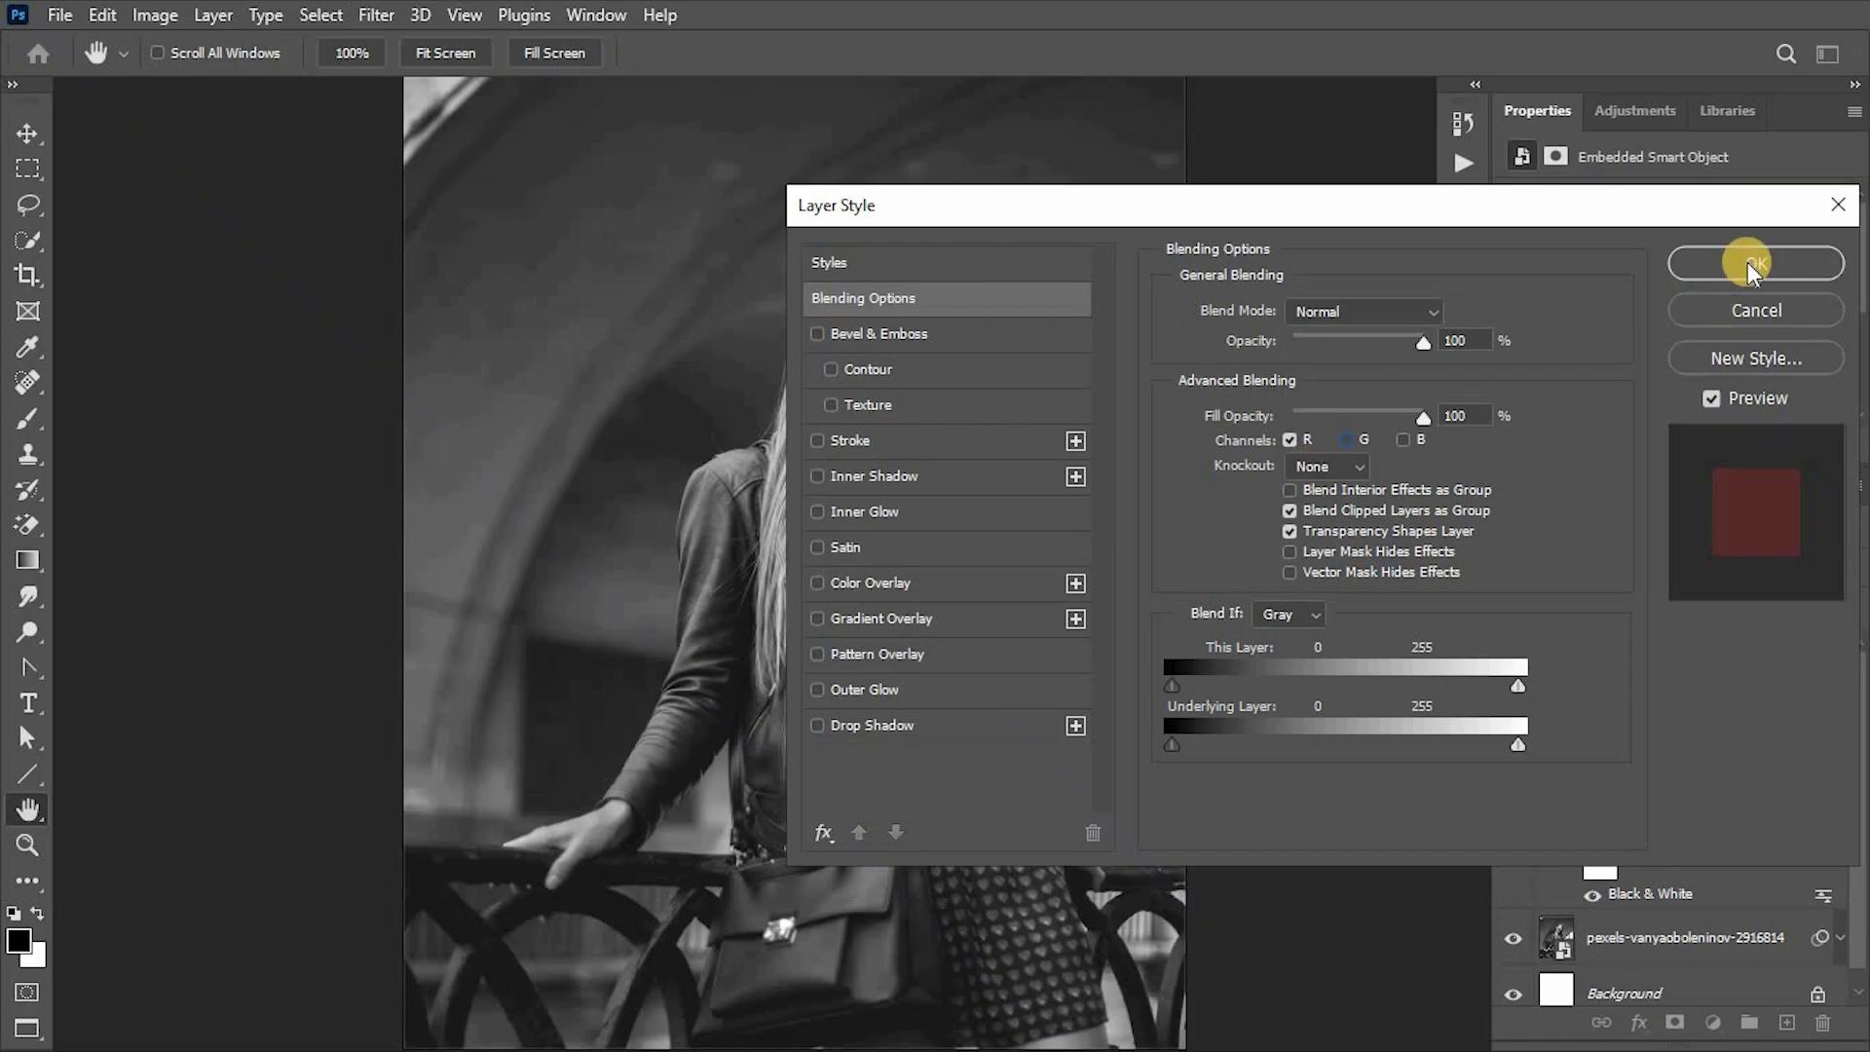
{"action": "left_click", "coordinate": [1747, 261]}
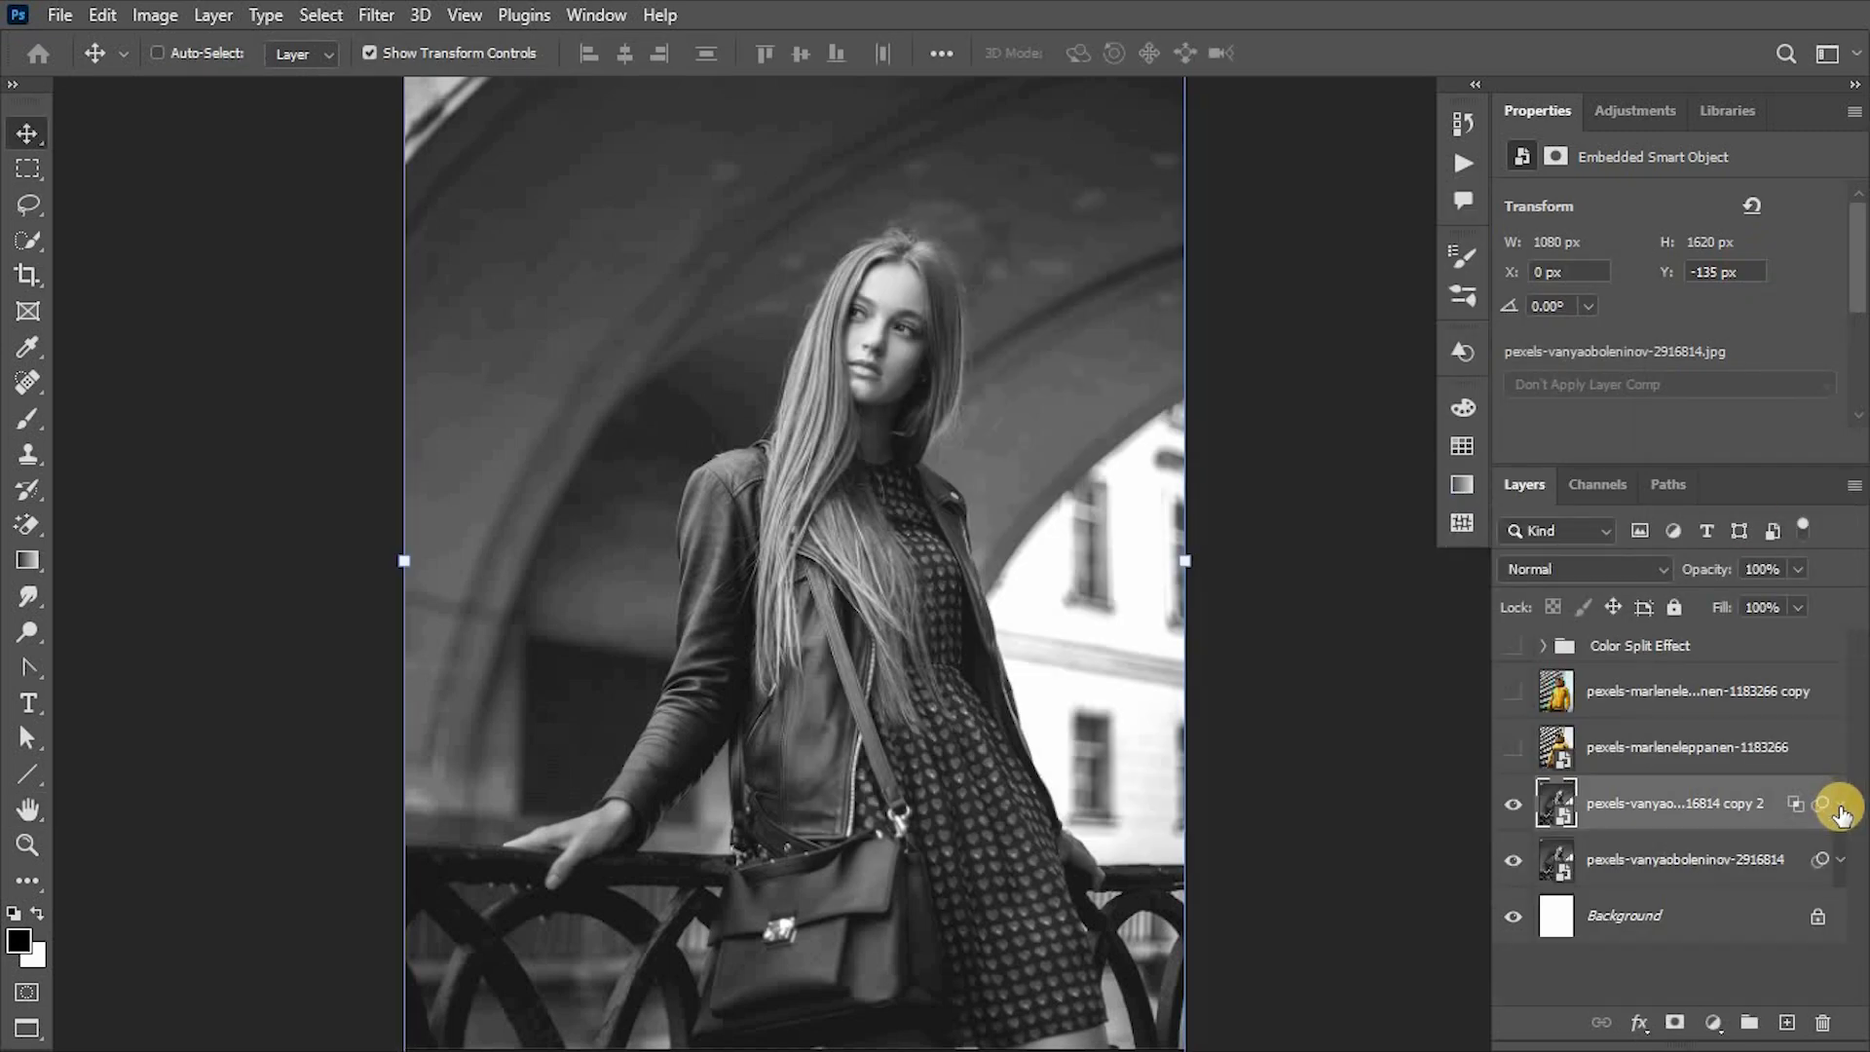
- Open the R-channel portrait copy in Liquify and show the backdrop using all layers
{"action": "left_click", "coordinate": [378, 15]}
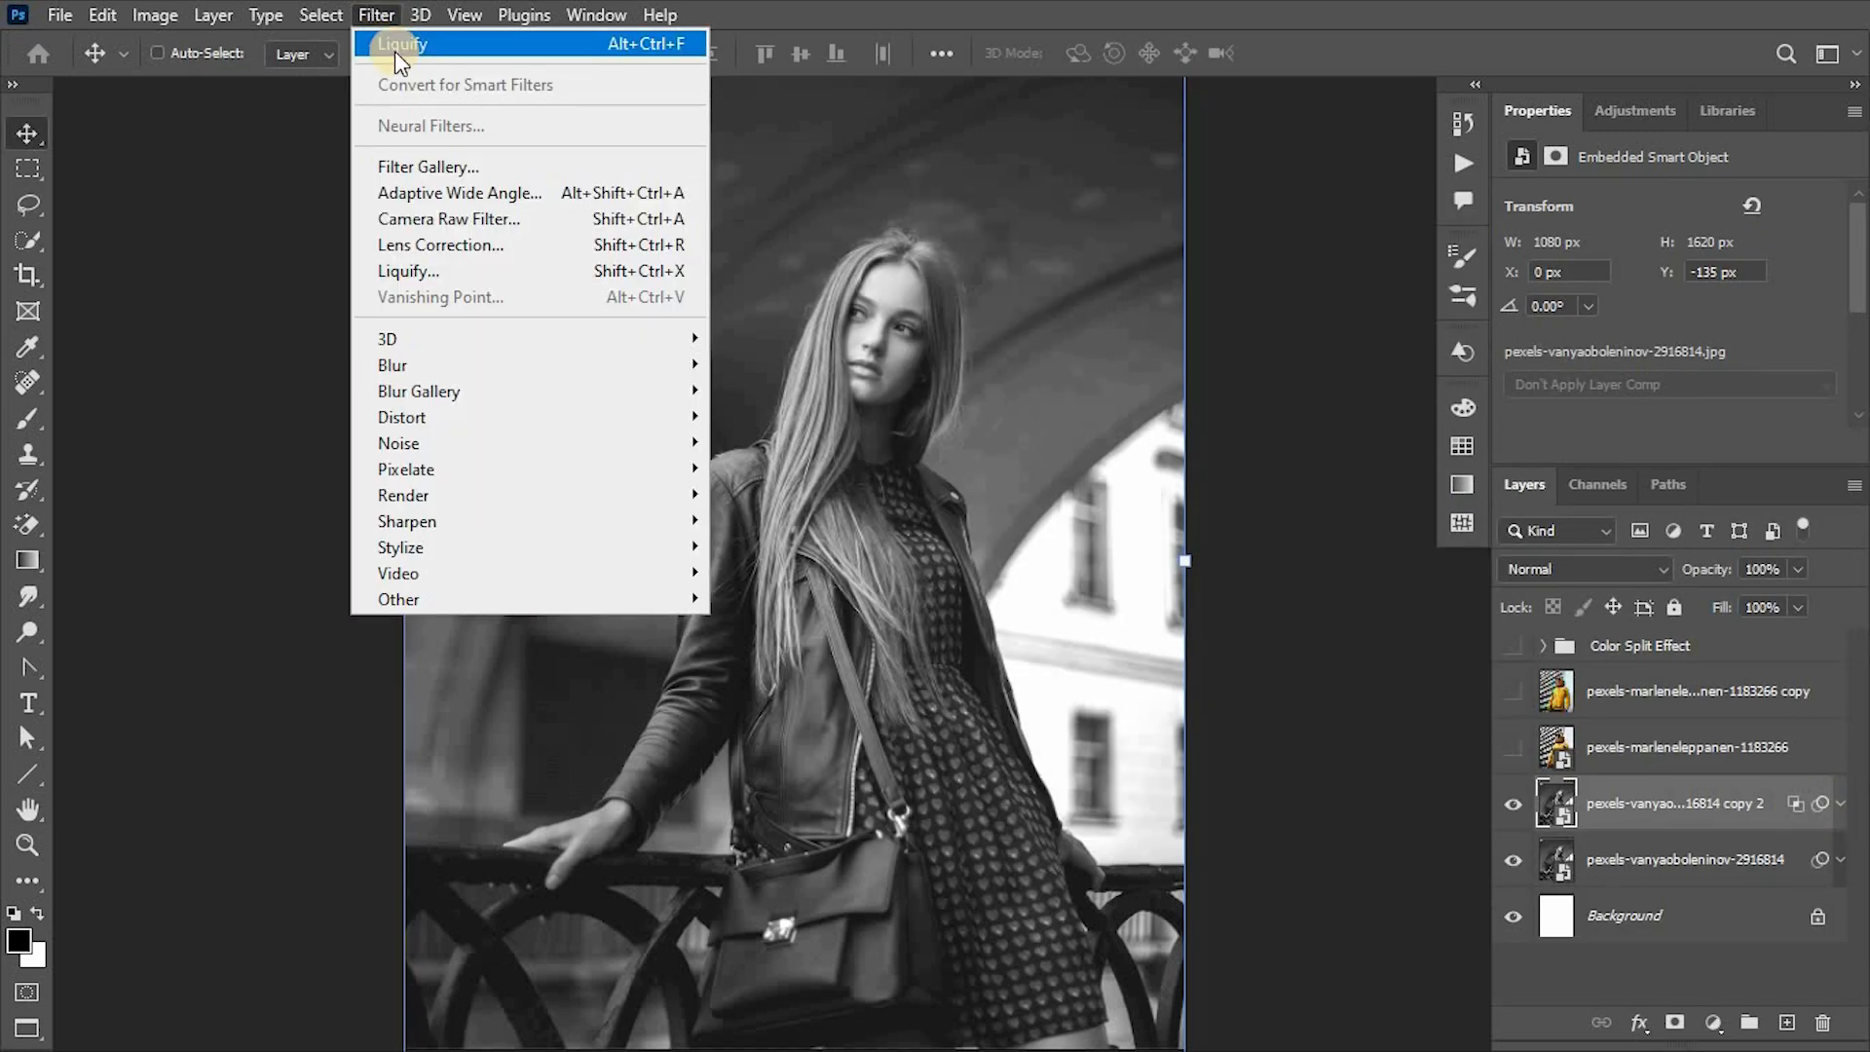
{"action": "left_click", "coordinate": [400, 269]}
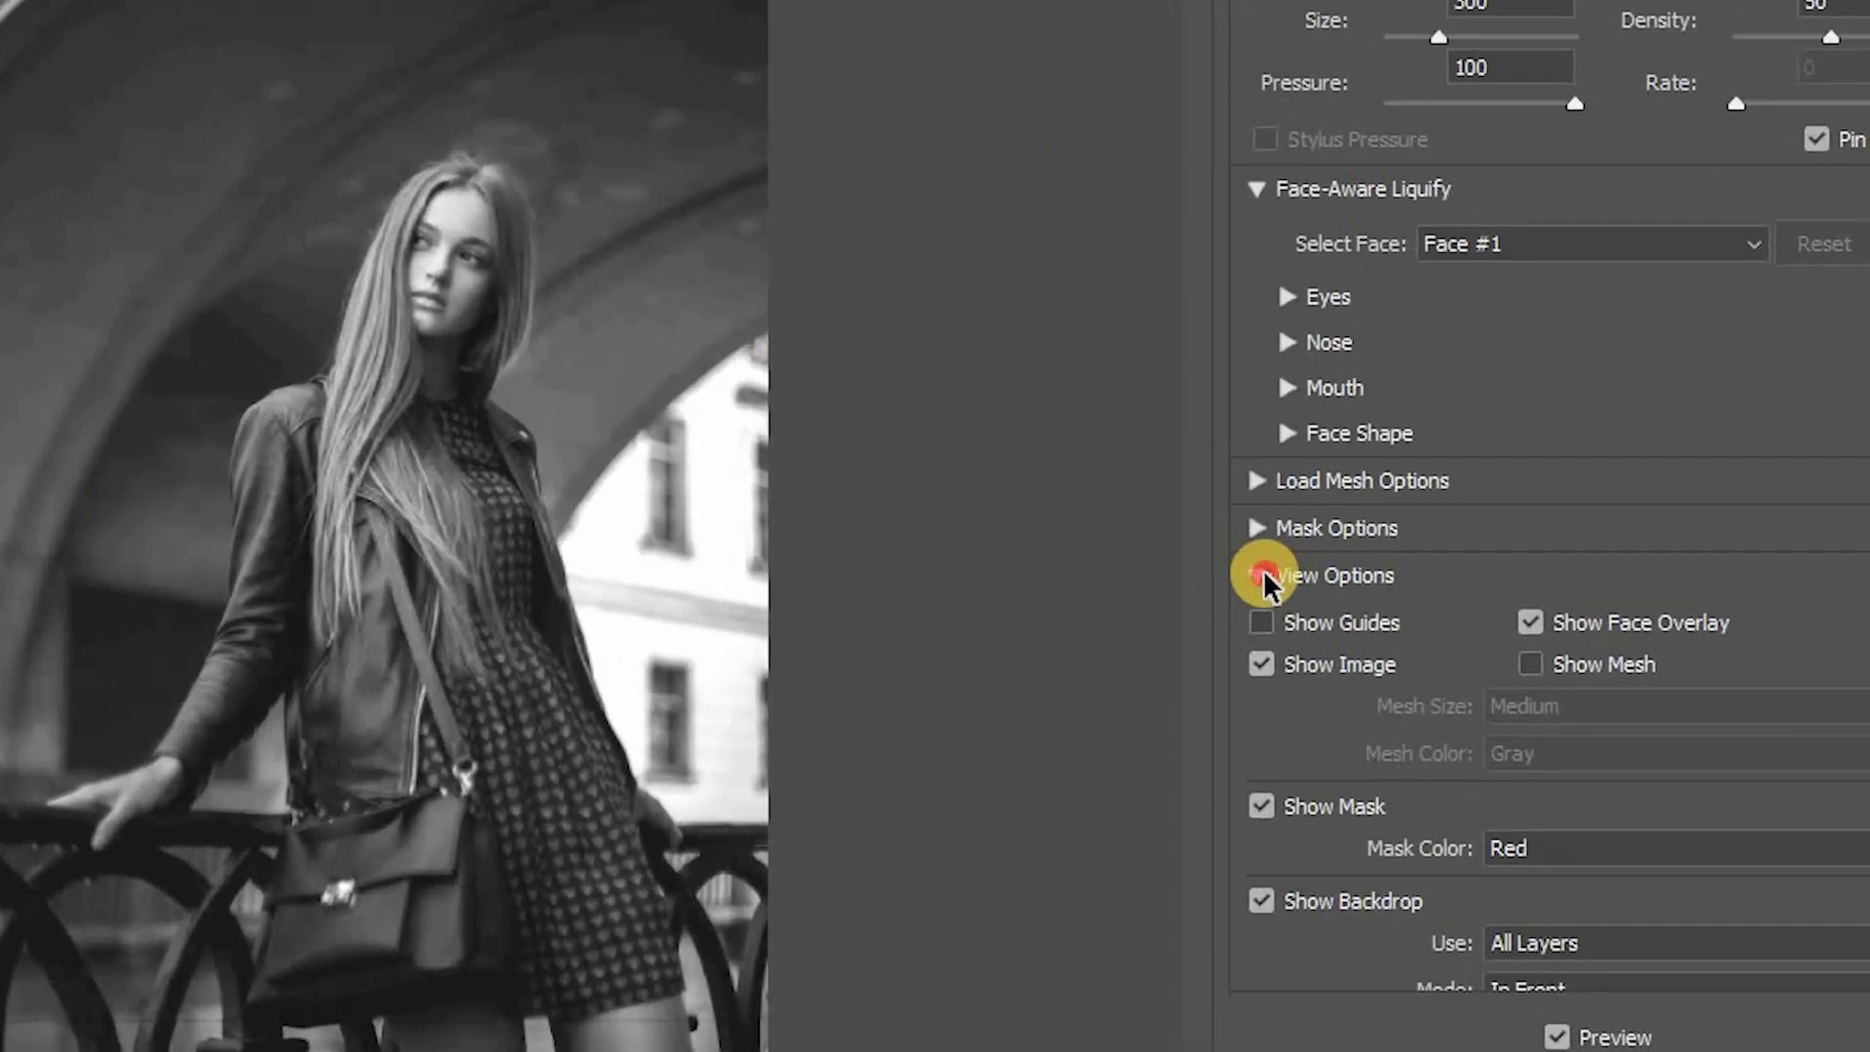
{"action": "left_click", "coordinate": [1263, 576]}
{"action": "left_click", "coordinate": [1263, 576]}
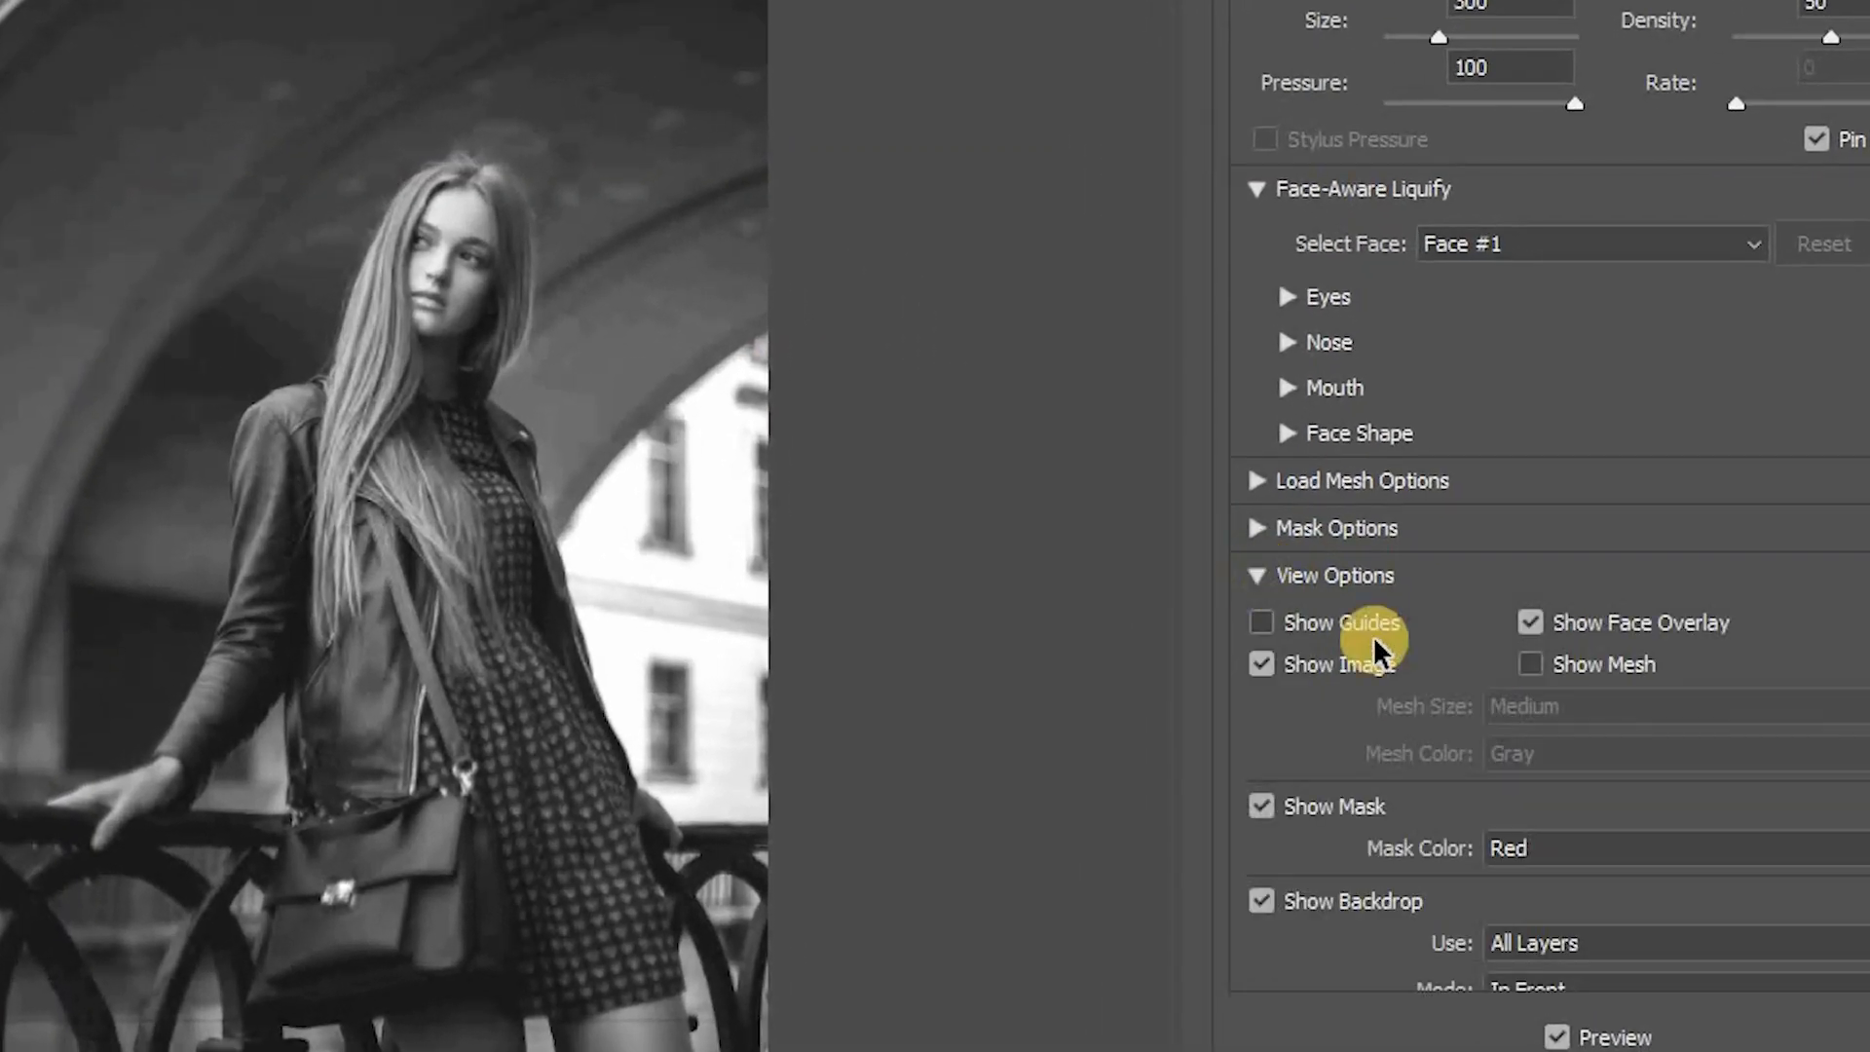
{"action": "left_click", "coordinate": [1263, 902]}
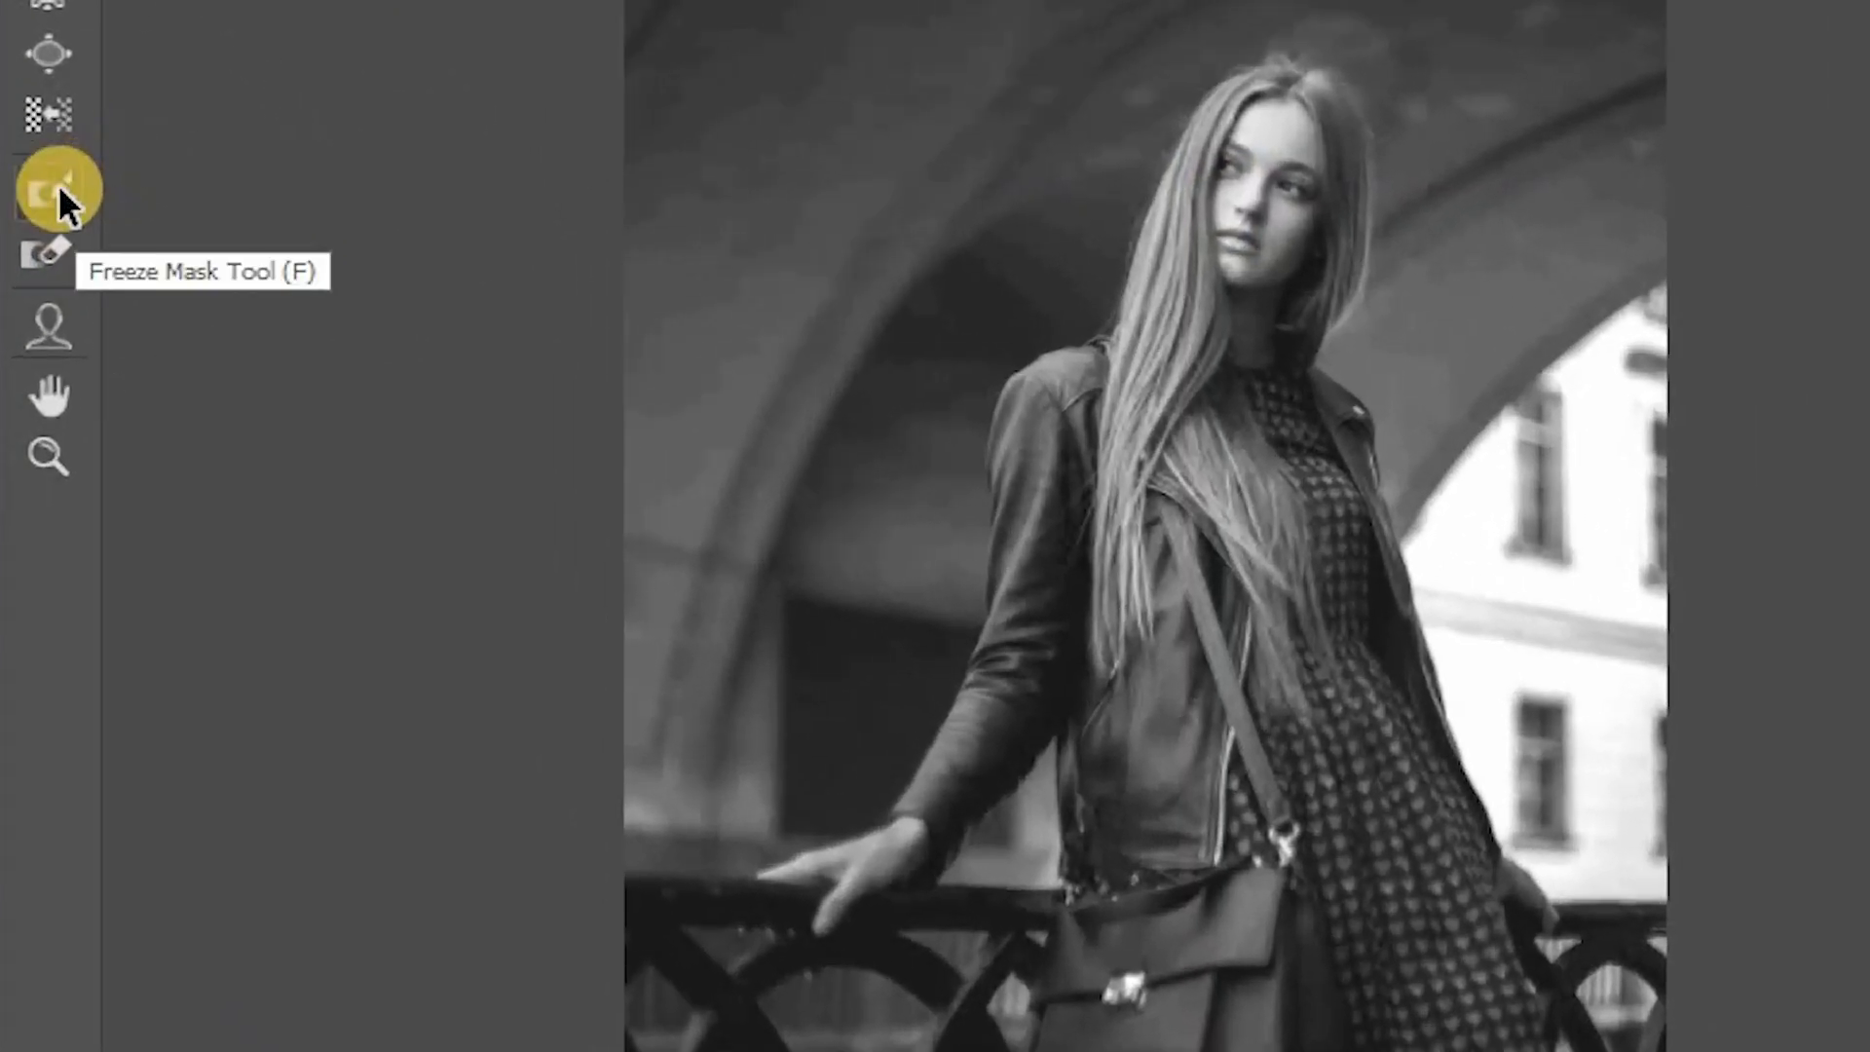
- Protect the woman's whole face with a Freeze Mask painted using a size 60 brush
{"action": "left_click", "coordinate": [58, 190]}
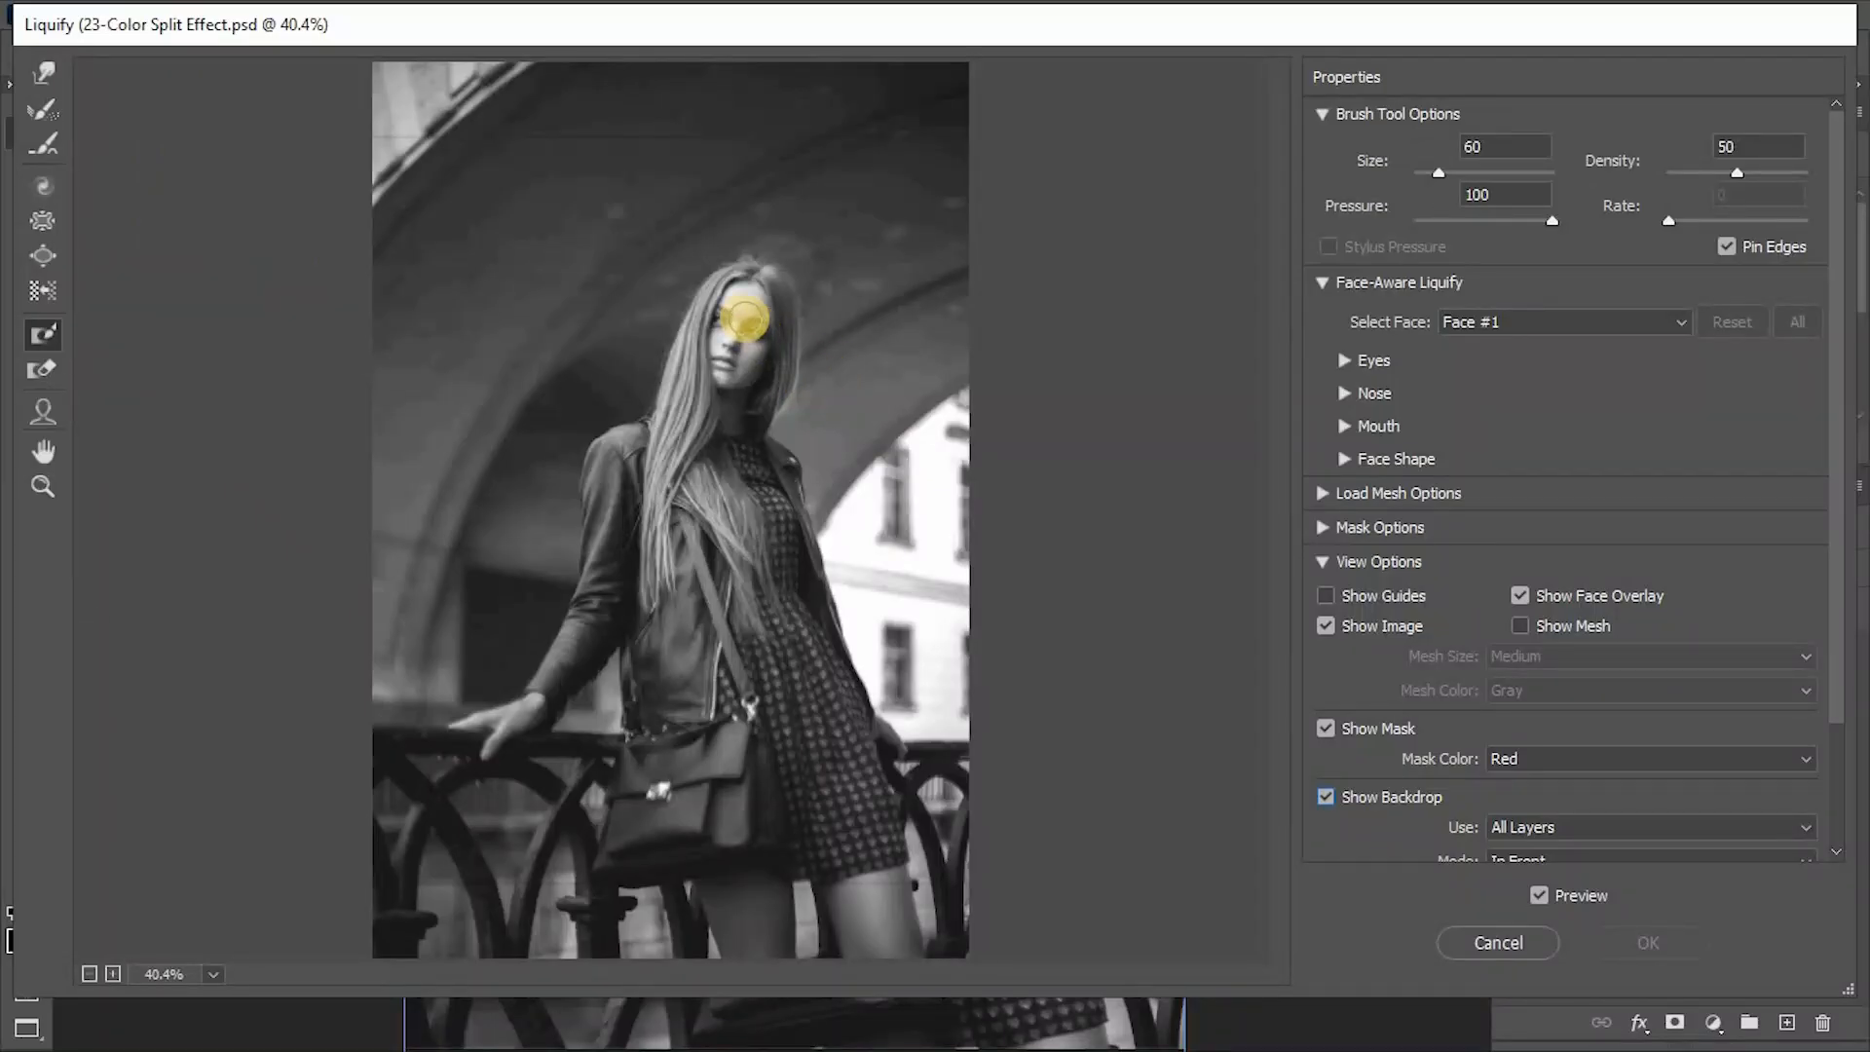
{"action": "key", "text": "ctrl+plus"}
{"action": "key", "text": "ctrl+plus"}
{"action": "key", "text": "ctrl+plus"}
{"action": "scroll", "coordinate": [745, 318], "scroll_direction": "up", "scroll_amount": 4}
{"action": "scroll", "coordinate": [745, 318], "scroll_direction": "down", "scroll_amount": 2}
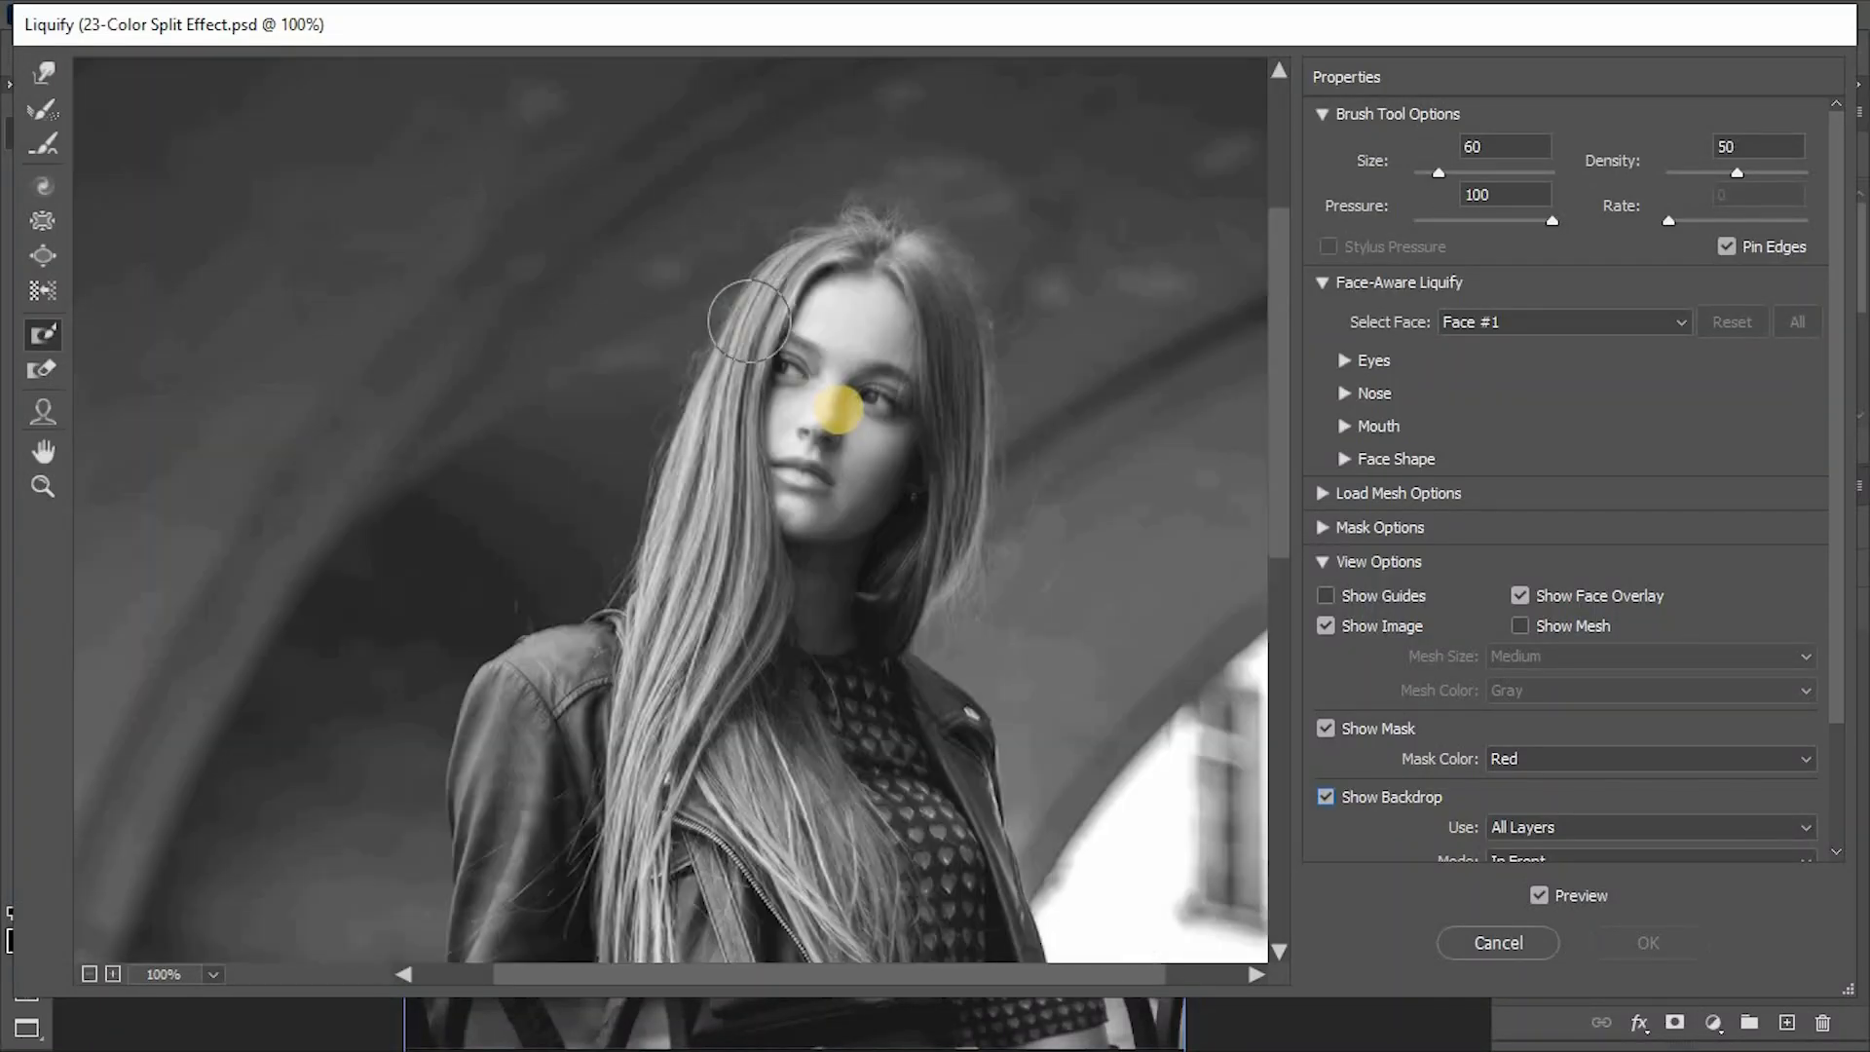
{"action": "mouse_move", "coordinate": [851, 284]}
{"action": "left_mouse_down"}
{"action": "mouse_move", "coordinate": [818, 316]}
{"action": "mouse_move", "coordinate": [775, 468]}
{"action": "mouse_move", "coordinate": [871, 488]}
{"action": "mouse_move", "coordinate": [897, 328]}
{"action": "mouse_move", "coordinate": [830, 303]}
{"action": "mouse_move", "coordinate": [850, 444]}
{"action": "mouse_move", "coordinate": [819, 347]}
{"action": "mouse_move", "coordinate": [849, 289]}
{"action": "mouse_move", "coordinate": [812, 302]}
{"action": "mouse_move", "coordinate": [777, 462]}
{"action": "mouse_move", "coordinate": [851, 503]}
{"action": "mouse_move", "coordinate": [907, 434]}
{"action": "mouse_move", "coordinate": [904, 306]}
{"action": "mouse_move", "coordinate": [835, 284]}
{"action": "left_mouse_up"}
- Push the hair around the masked face slightly leftward using Forward Warp at size 600 with Pin Edges enabled
{"action": "left_click", "coordinate": [41, 68]}
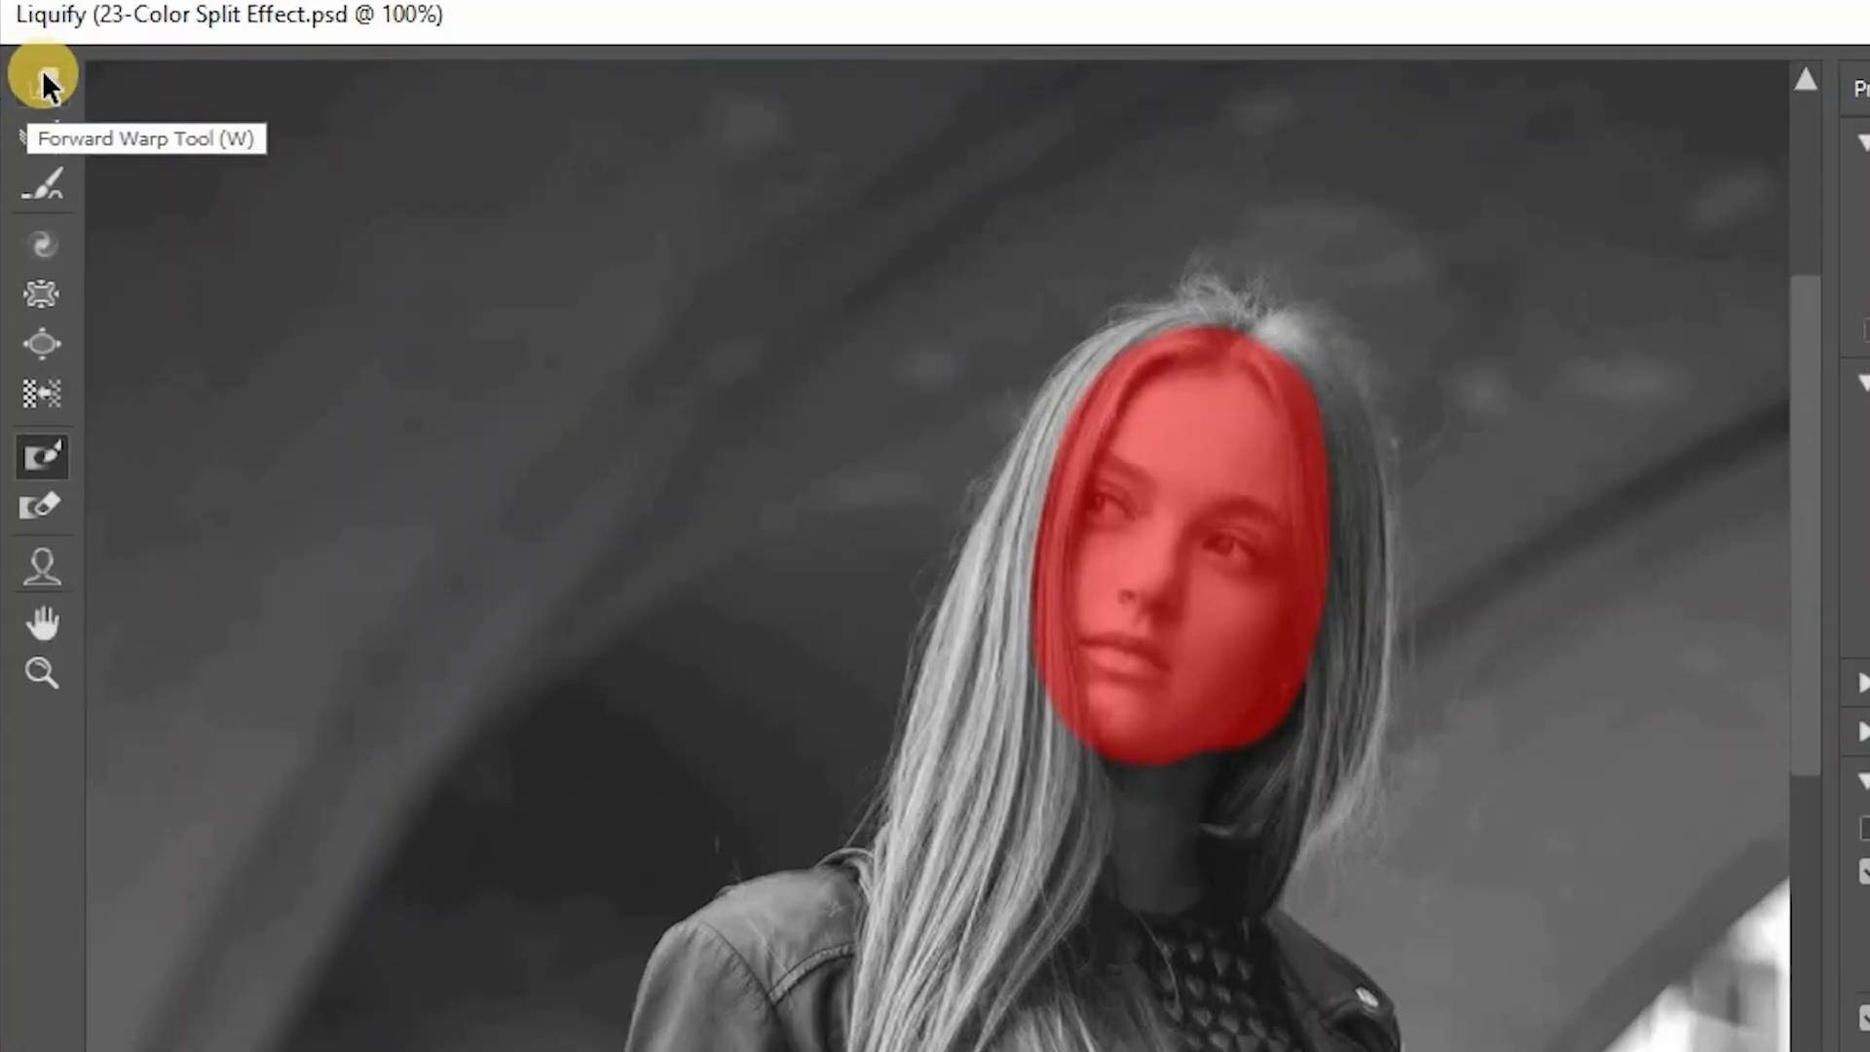
{"action": "left_click", "coordinate": [39, 70]}
{"action": "key", "text": "ctrl+minus"}
{"action": "key", "text": "ctrl+minus"}
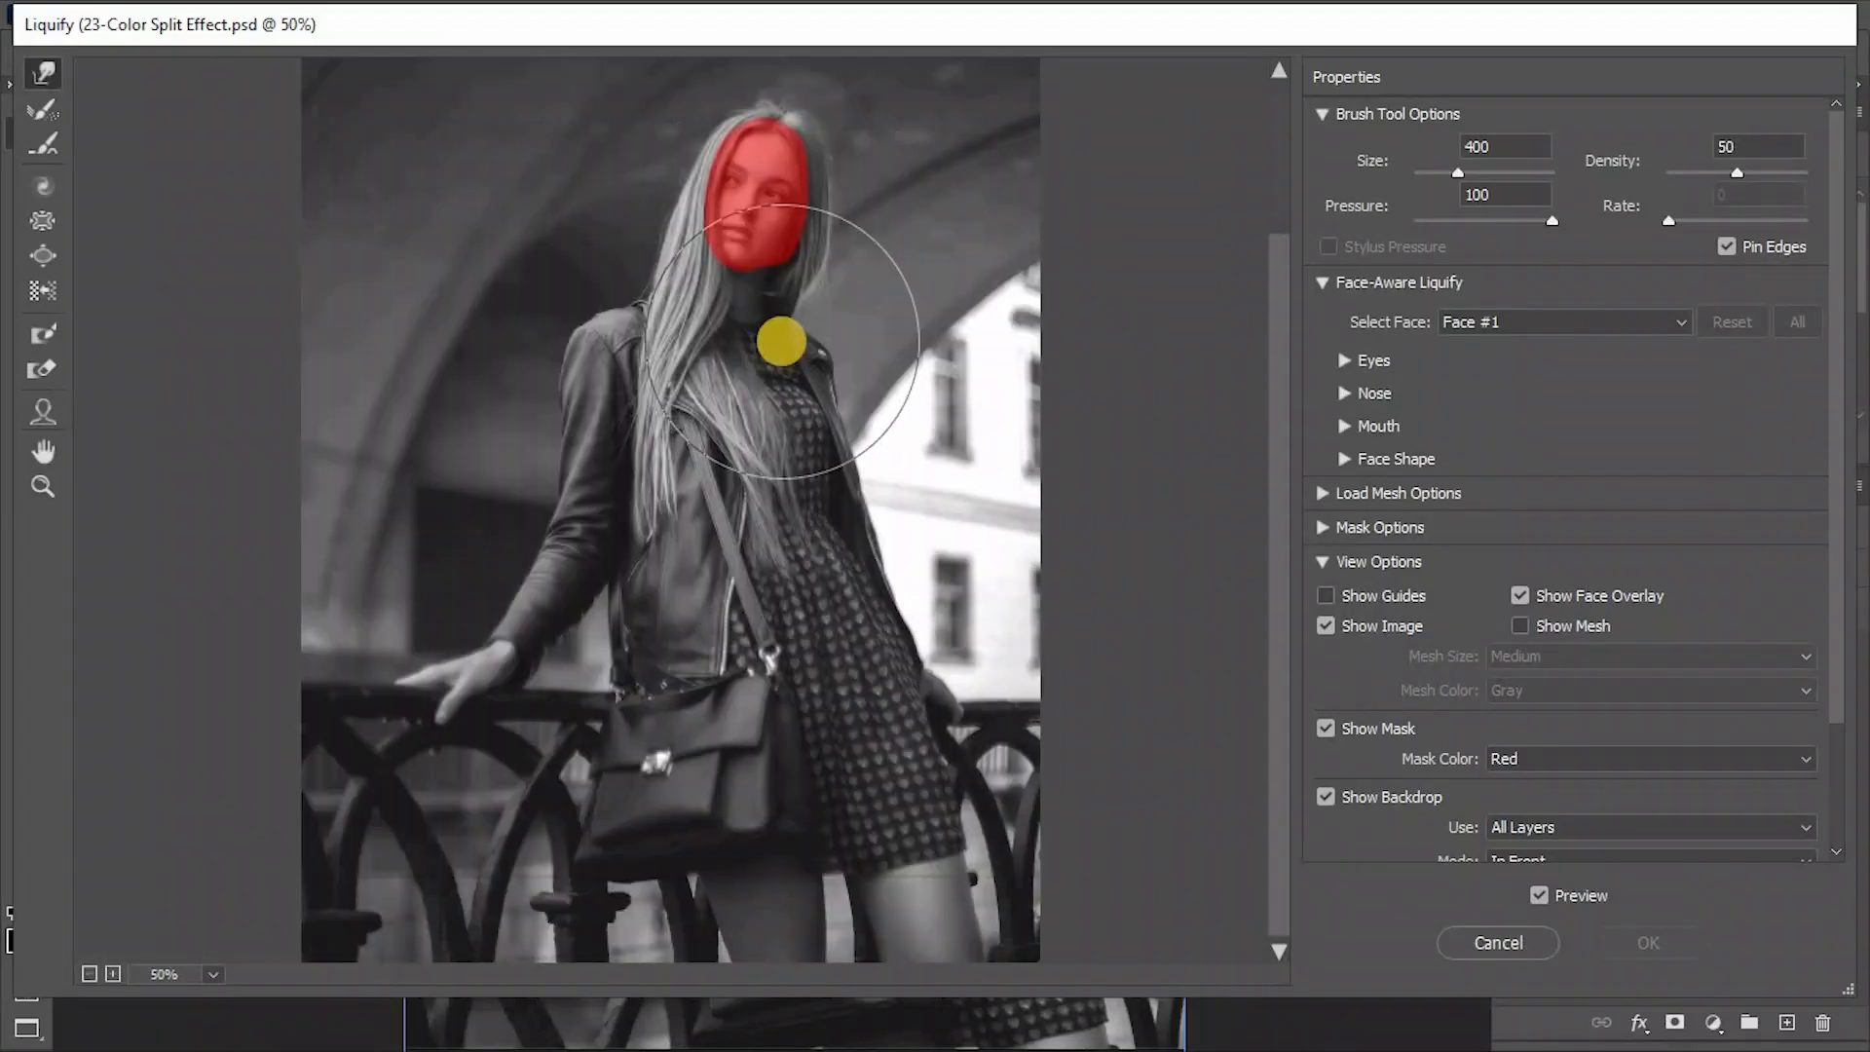
{"action": "key", "text": "ctrl+minus"}
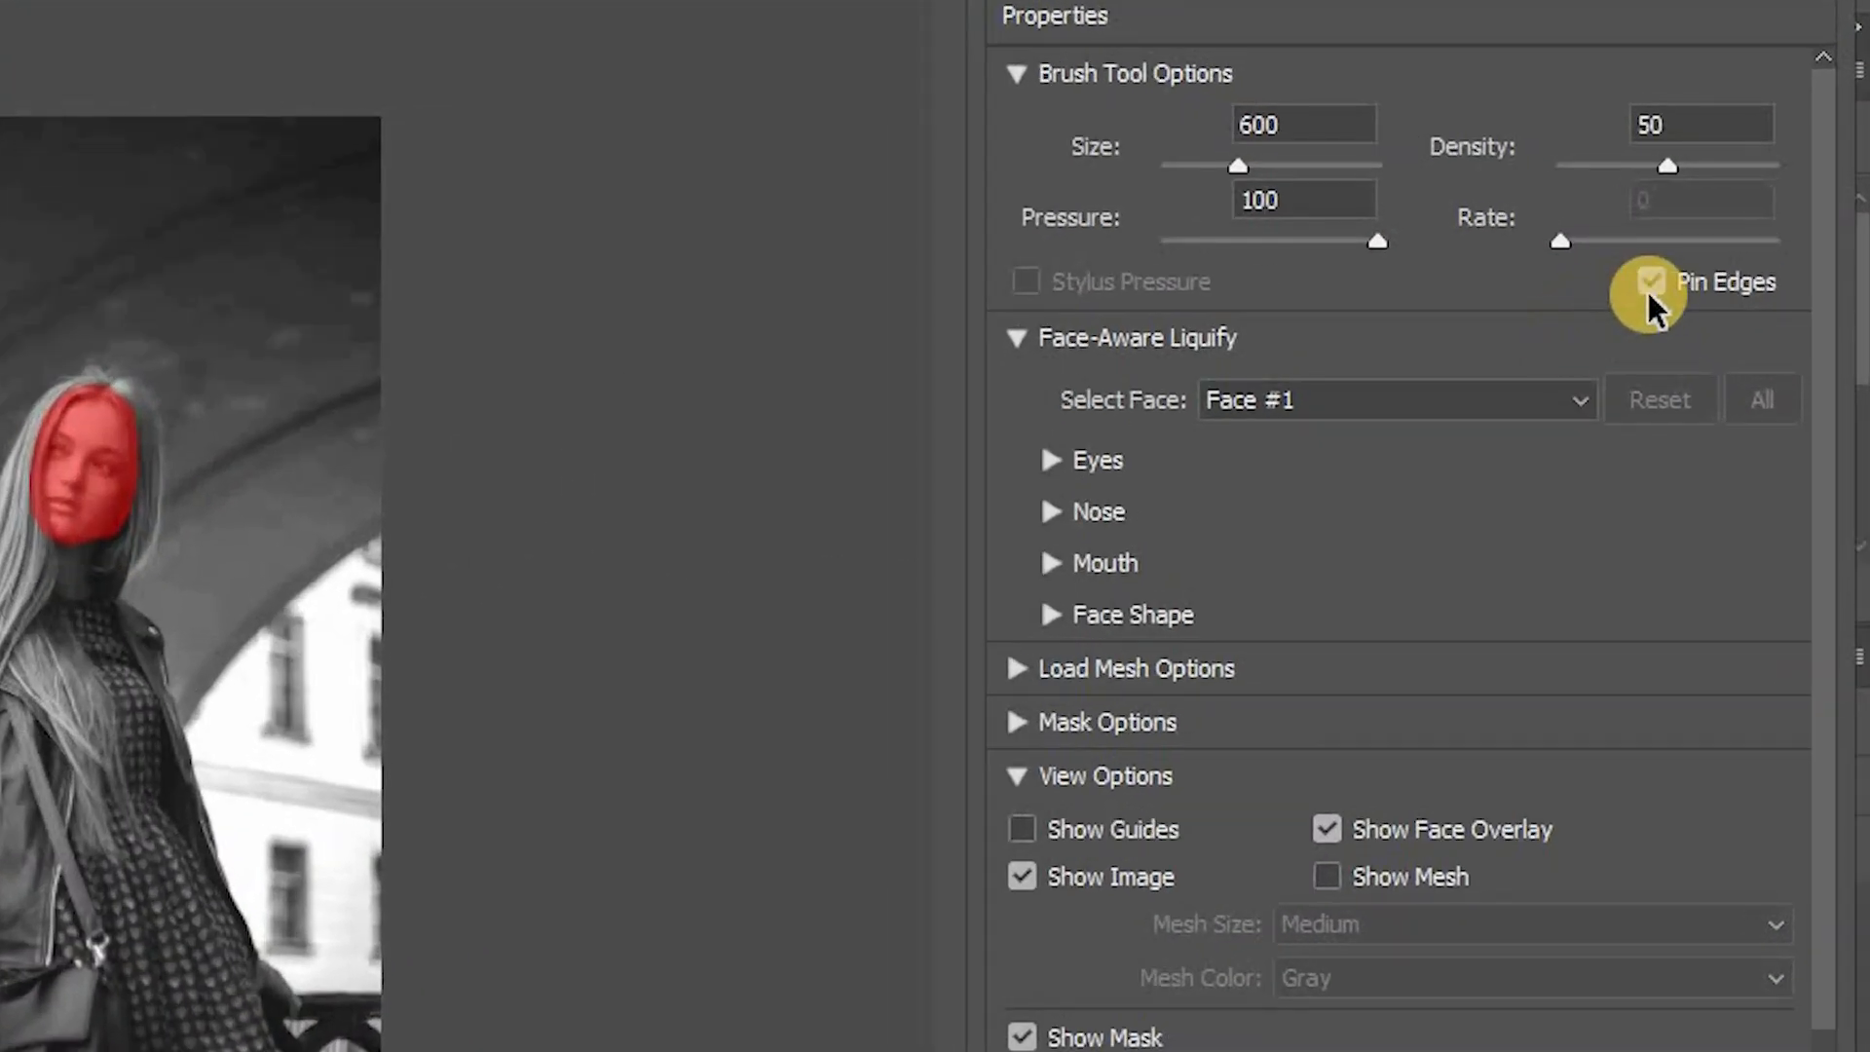
{"action": "left_click", "coordinate": [1656, 286]}
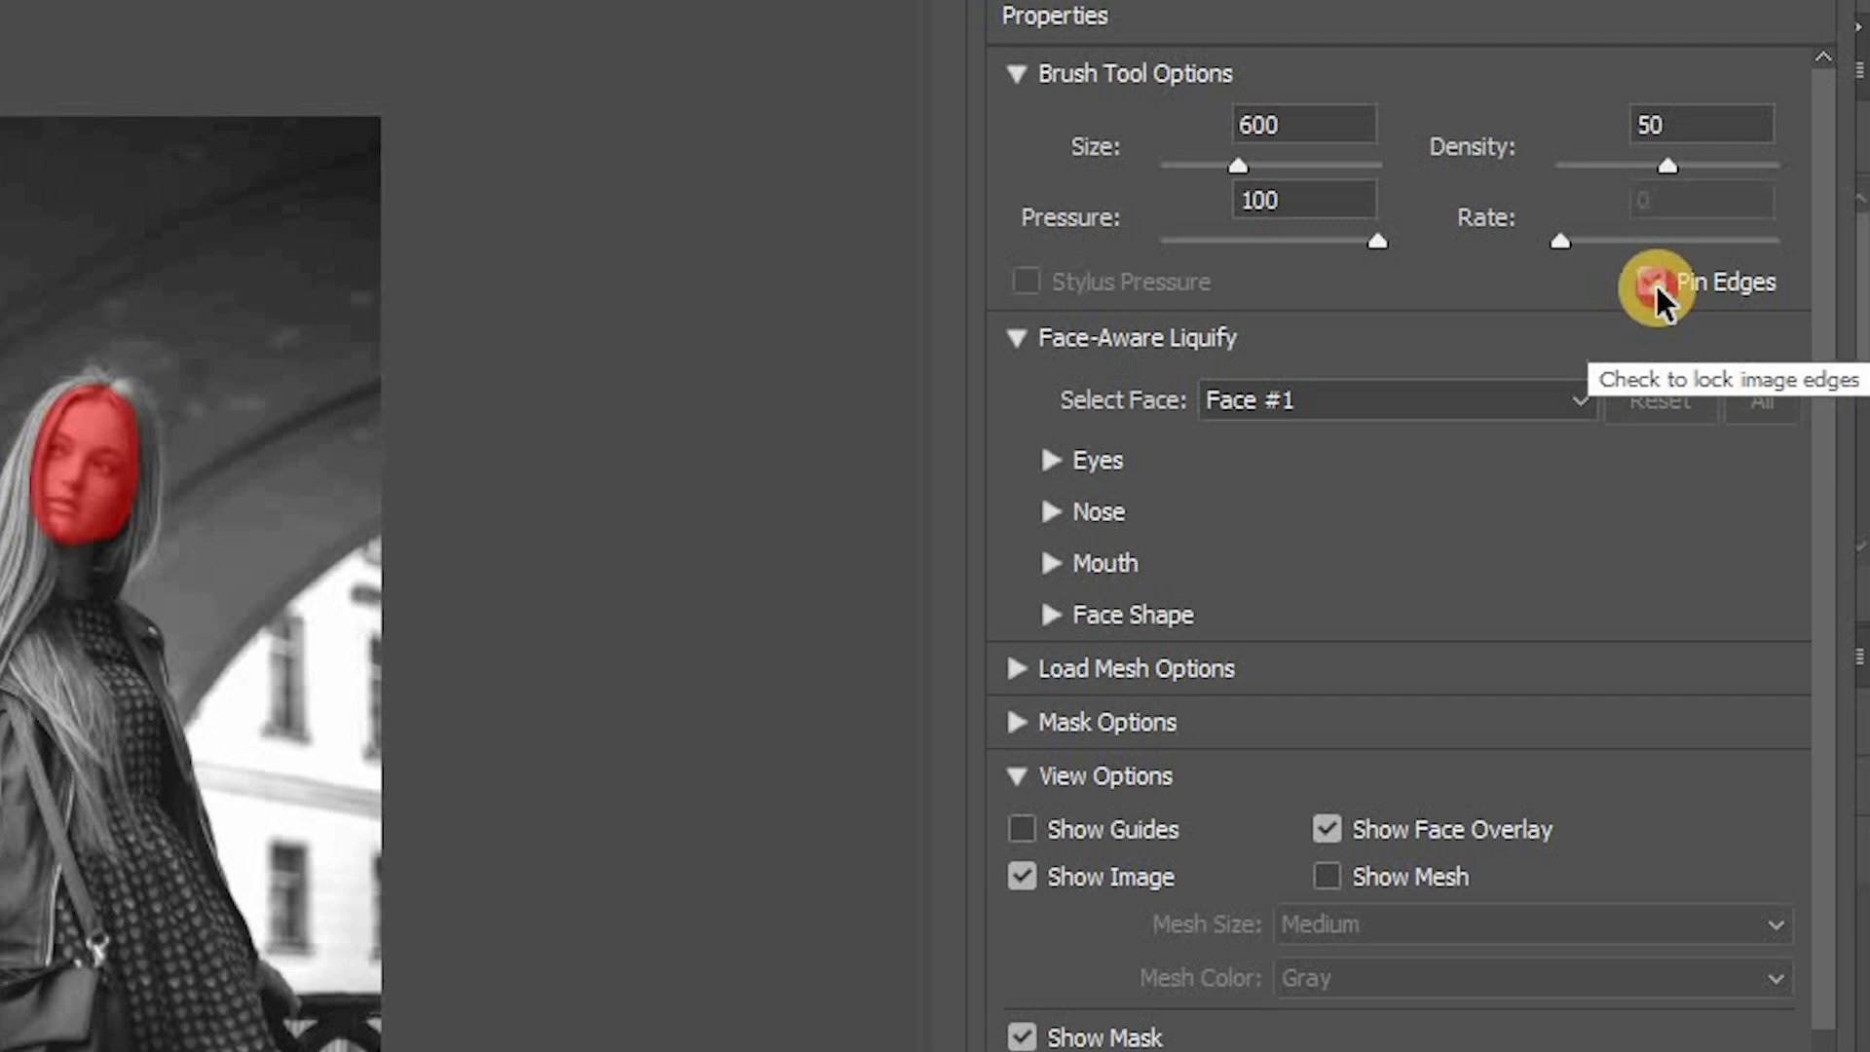
{"action": "left_click", "coordinate": [1657, 286]}
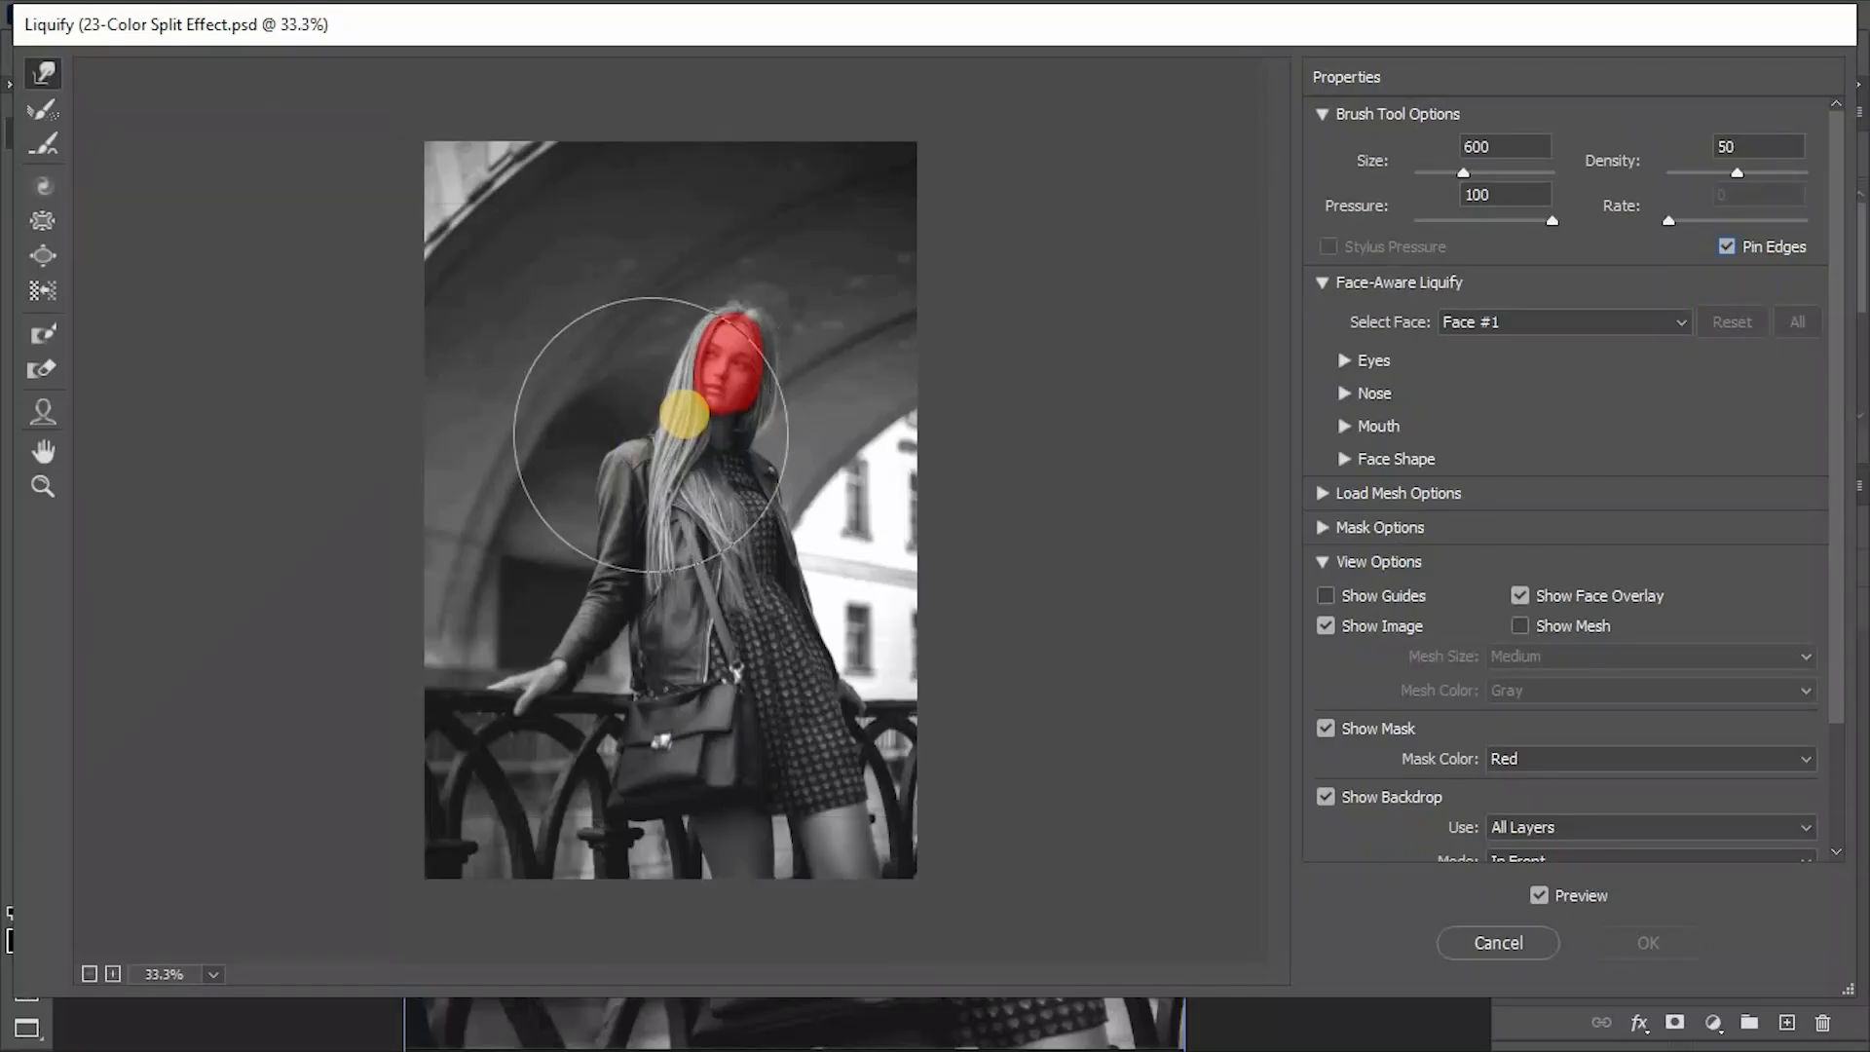
{"action": "left_click_drag", "start_coordinate": [700, 409], "coordinate": [682, 419]}
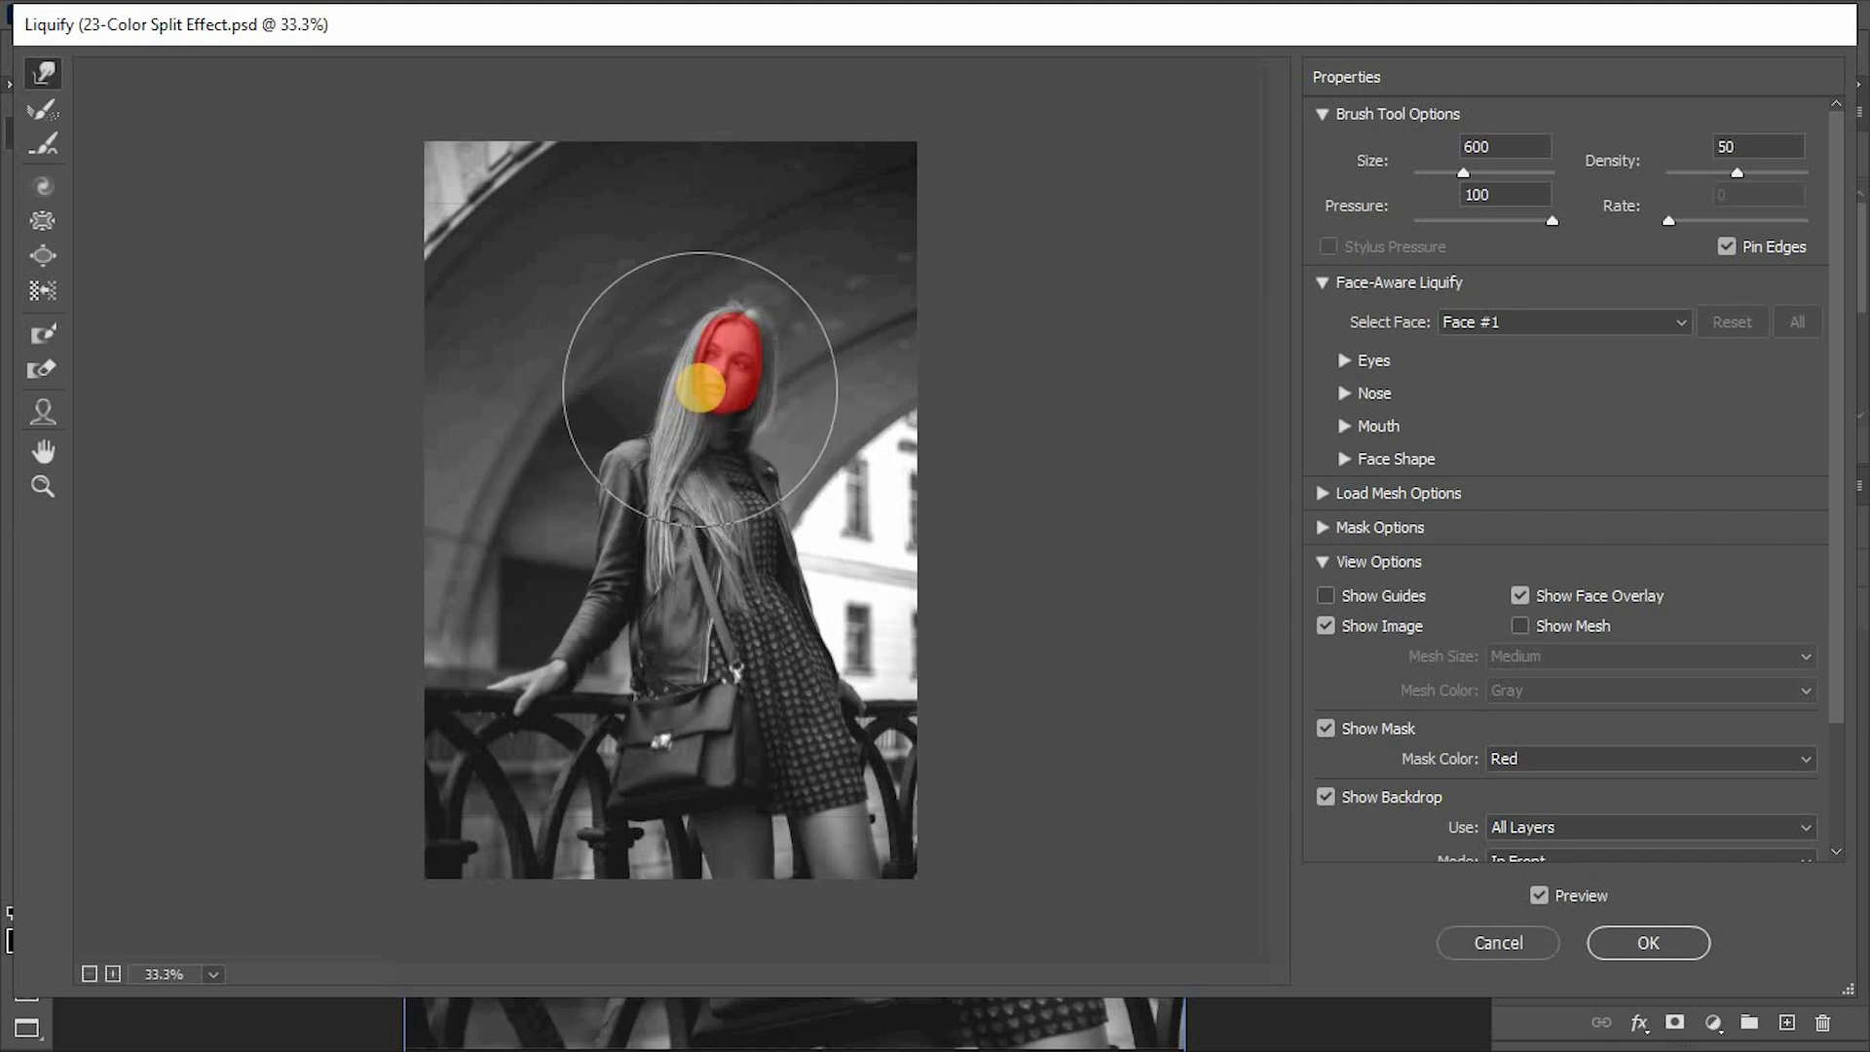
- Warp the bag, railing and upper body leftward with brush sizes from 800 down to 500, and apply the Liquify filter
{"action": "key", "text": "bracketright"}
{"action": "key", "text": "bracketright"}
{"action": "left_click_drag", "start_coordinate": [696, 752], "coordinate": [647, 760]}
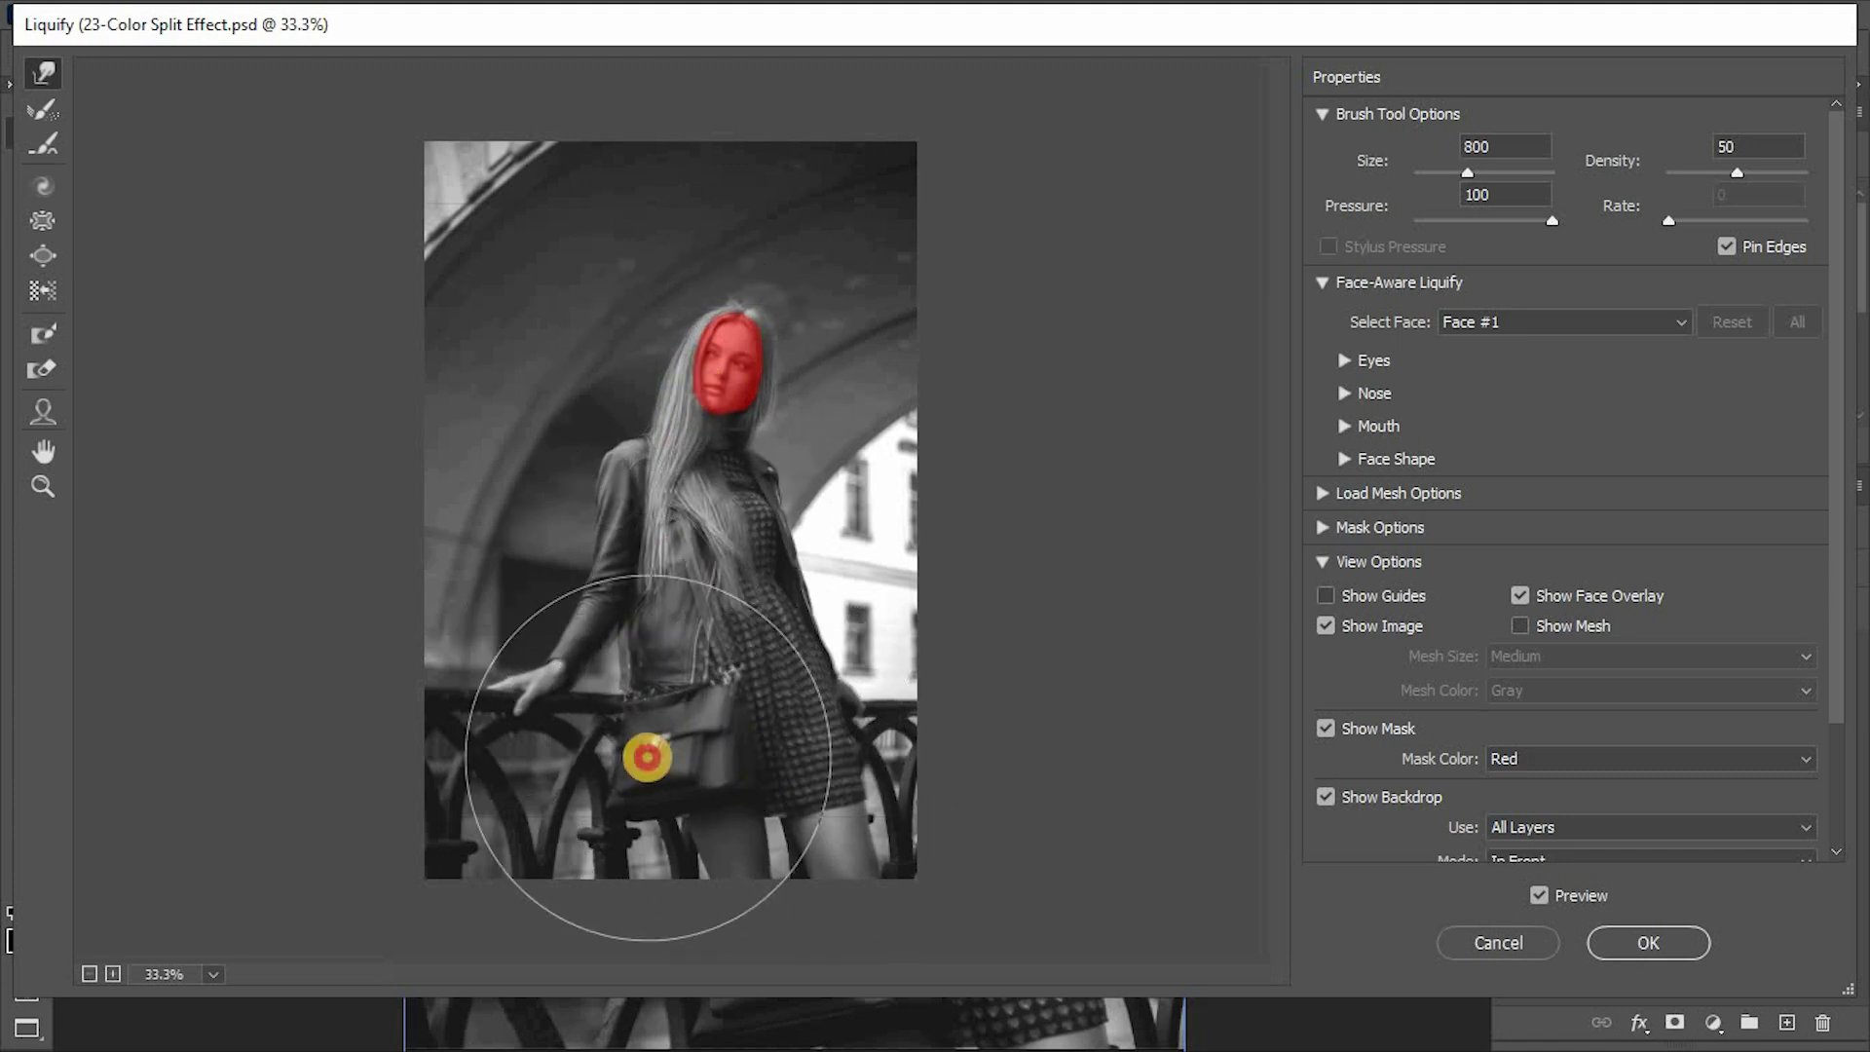
{"action": "left_click_drag", "start_coordinate": [689, 426], "coordinate": [665, 422]}
{"action": "key", "text": "bracketleft"}
{"action": "key", "text": "bracketleft"}
{"action": "key", "text": "bracketleft"}
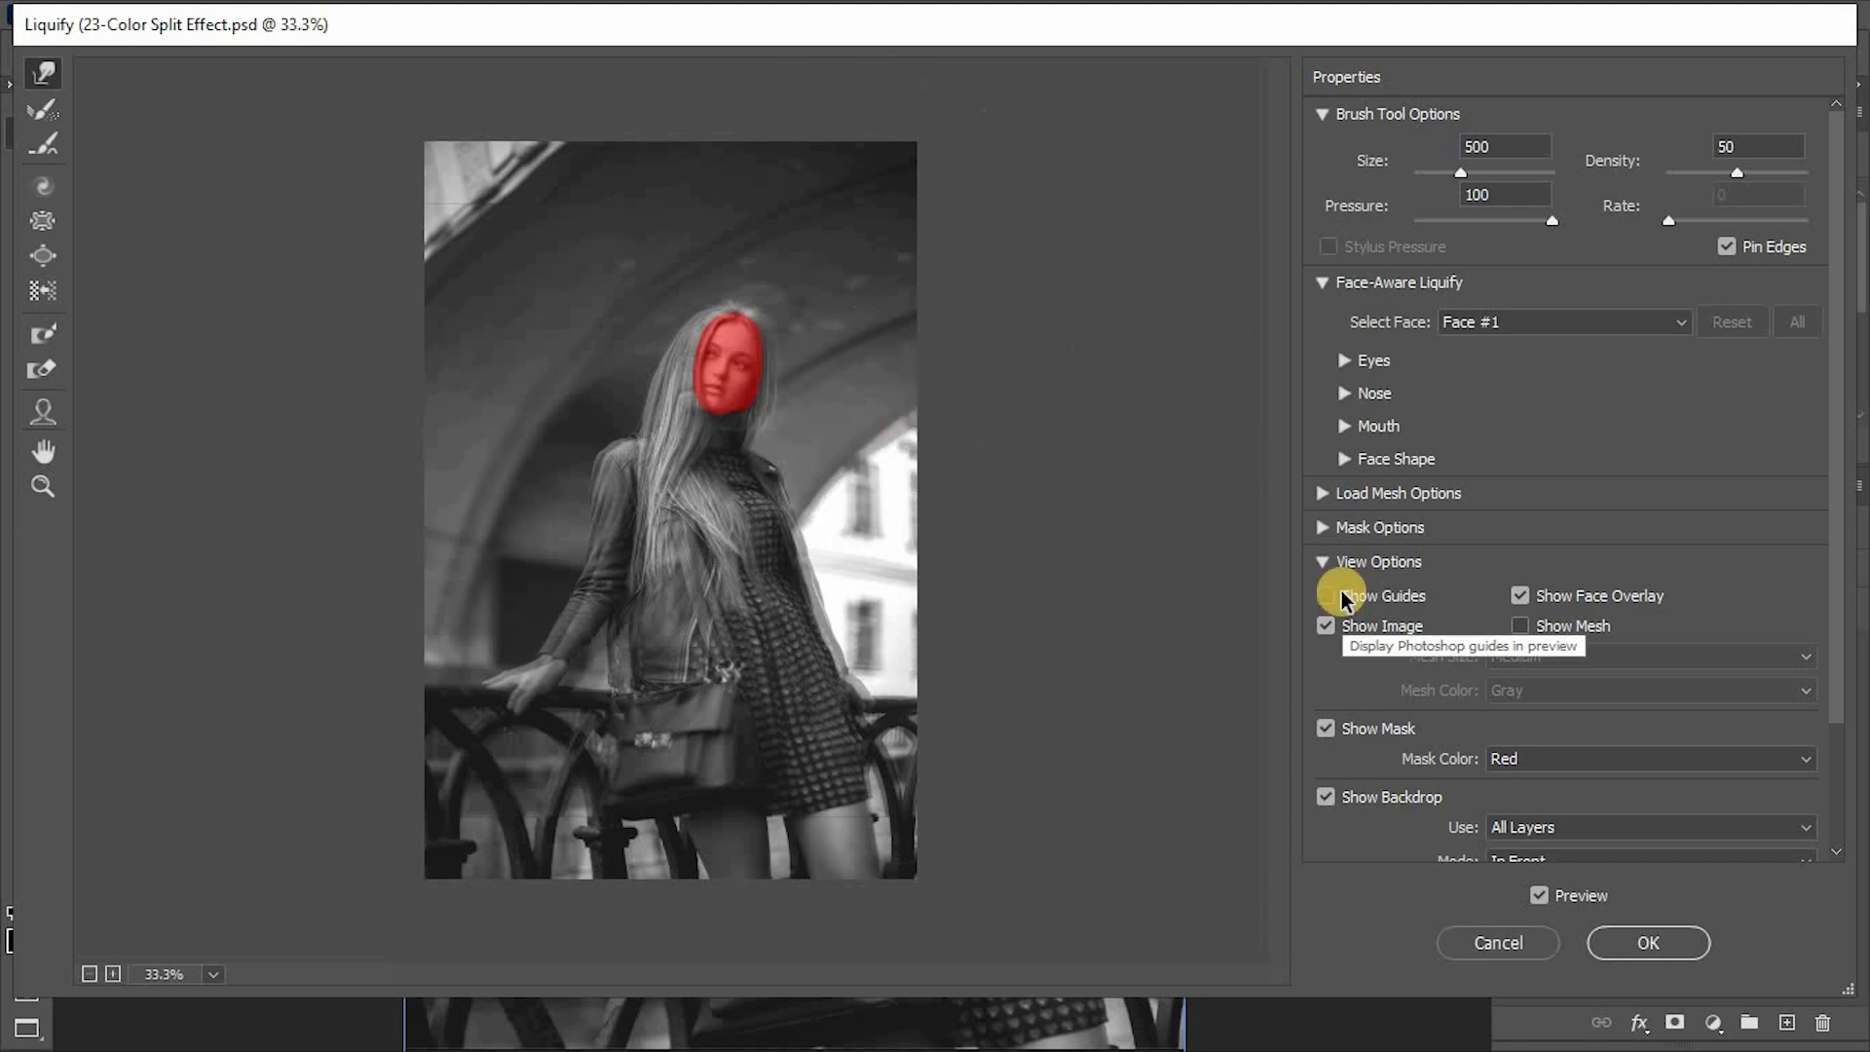
{"action": "left_click", "coordinate": [1612, 940]}
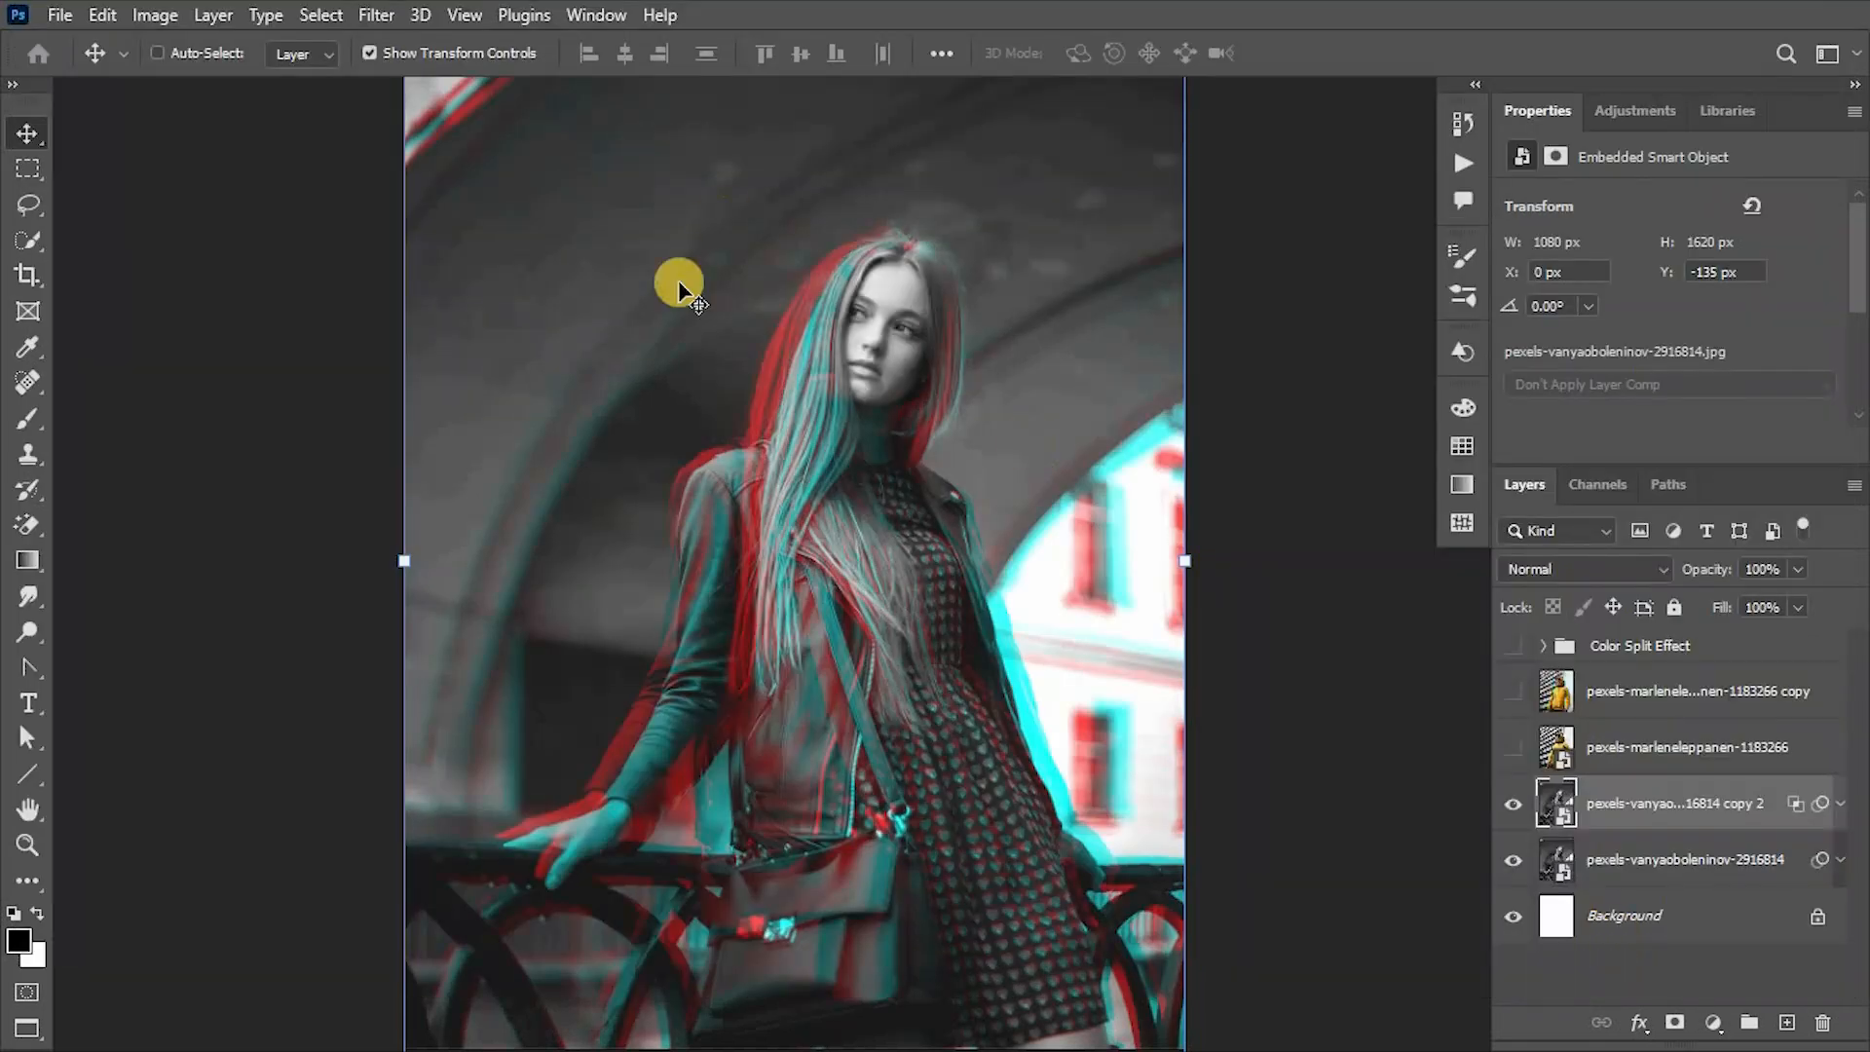
- Add a Curves adjustment layer above the warped portrait copy and shape an S-curve for stronger contrast
{"action": "scroll", "coordinate": [774, 265], "scroll_direction": "up", "scroll_amount": 3}
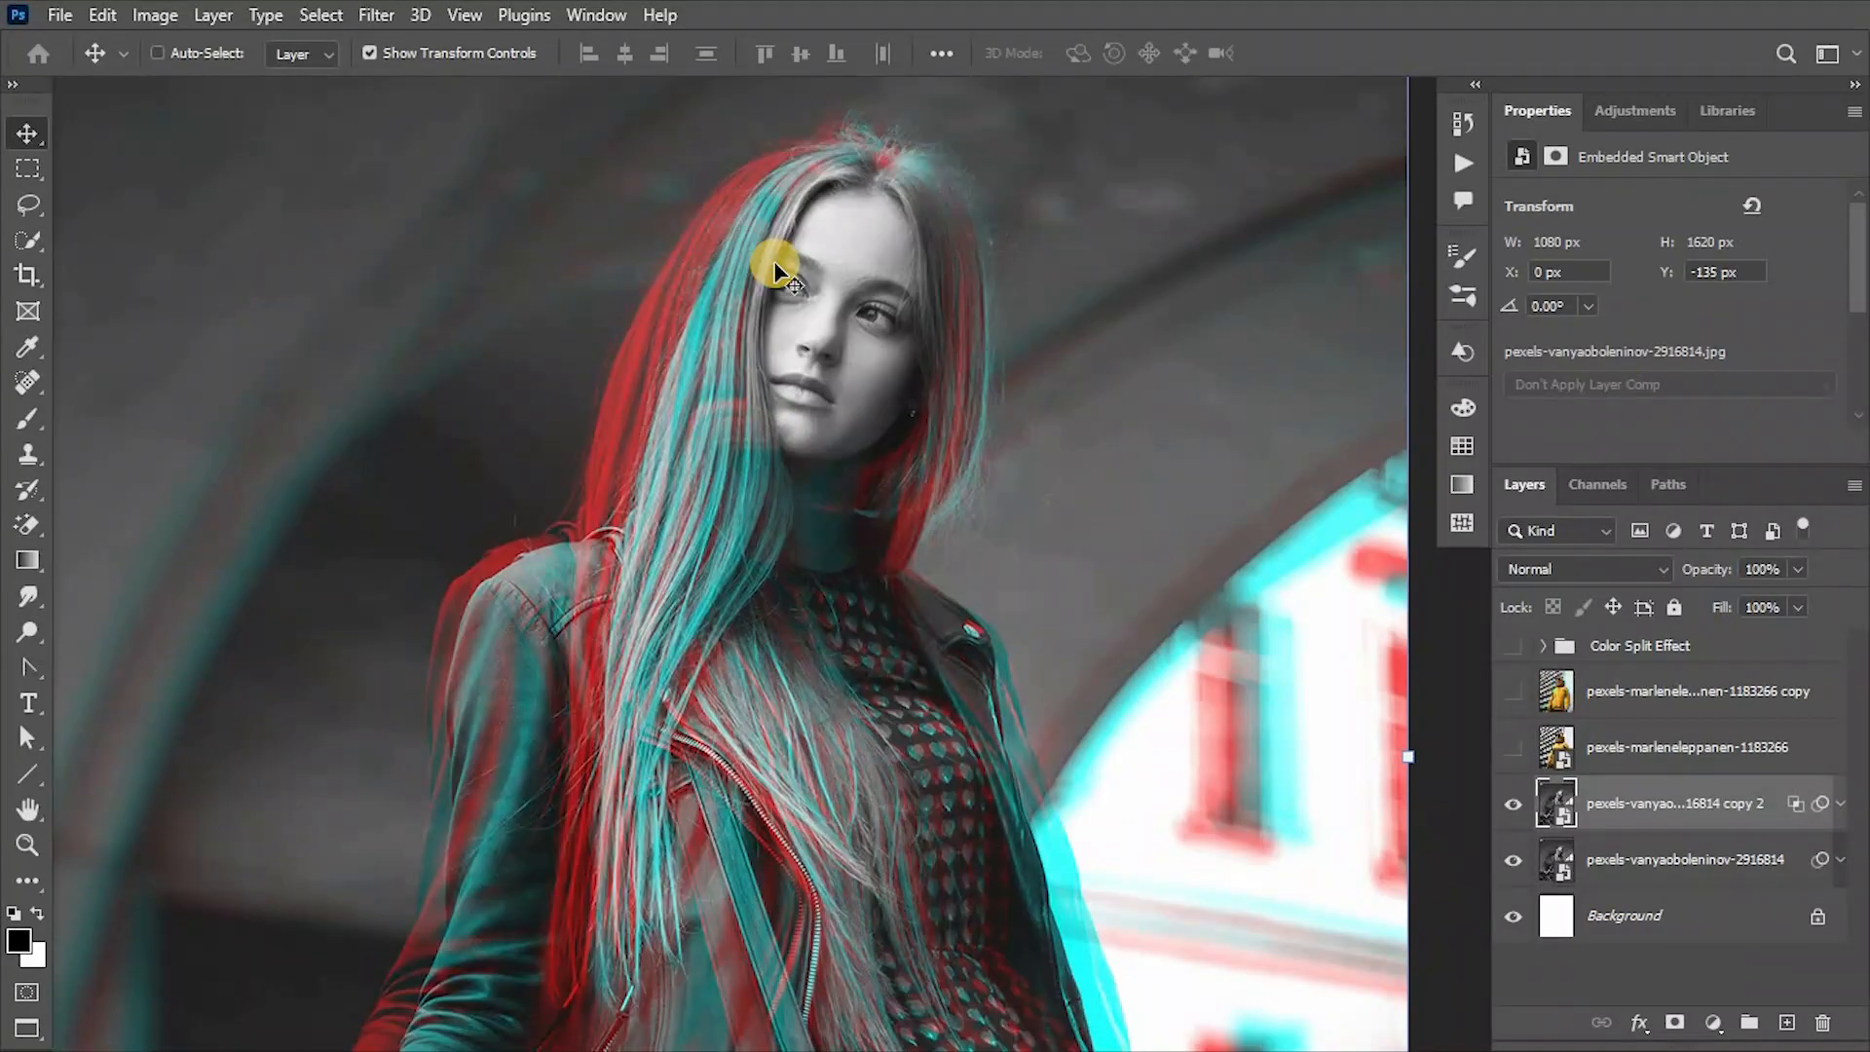
{"action": "left_click", "coordinate": [1714, 1031]}
{"action": "left_click", "coordinate": [1711, 694]}
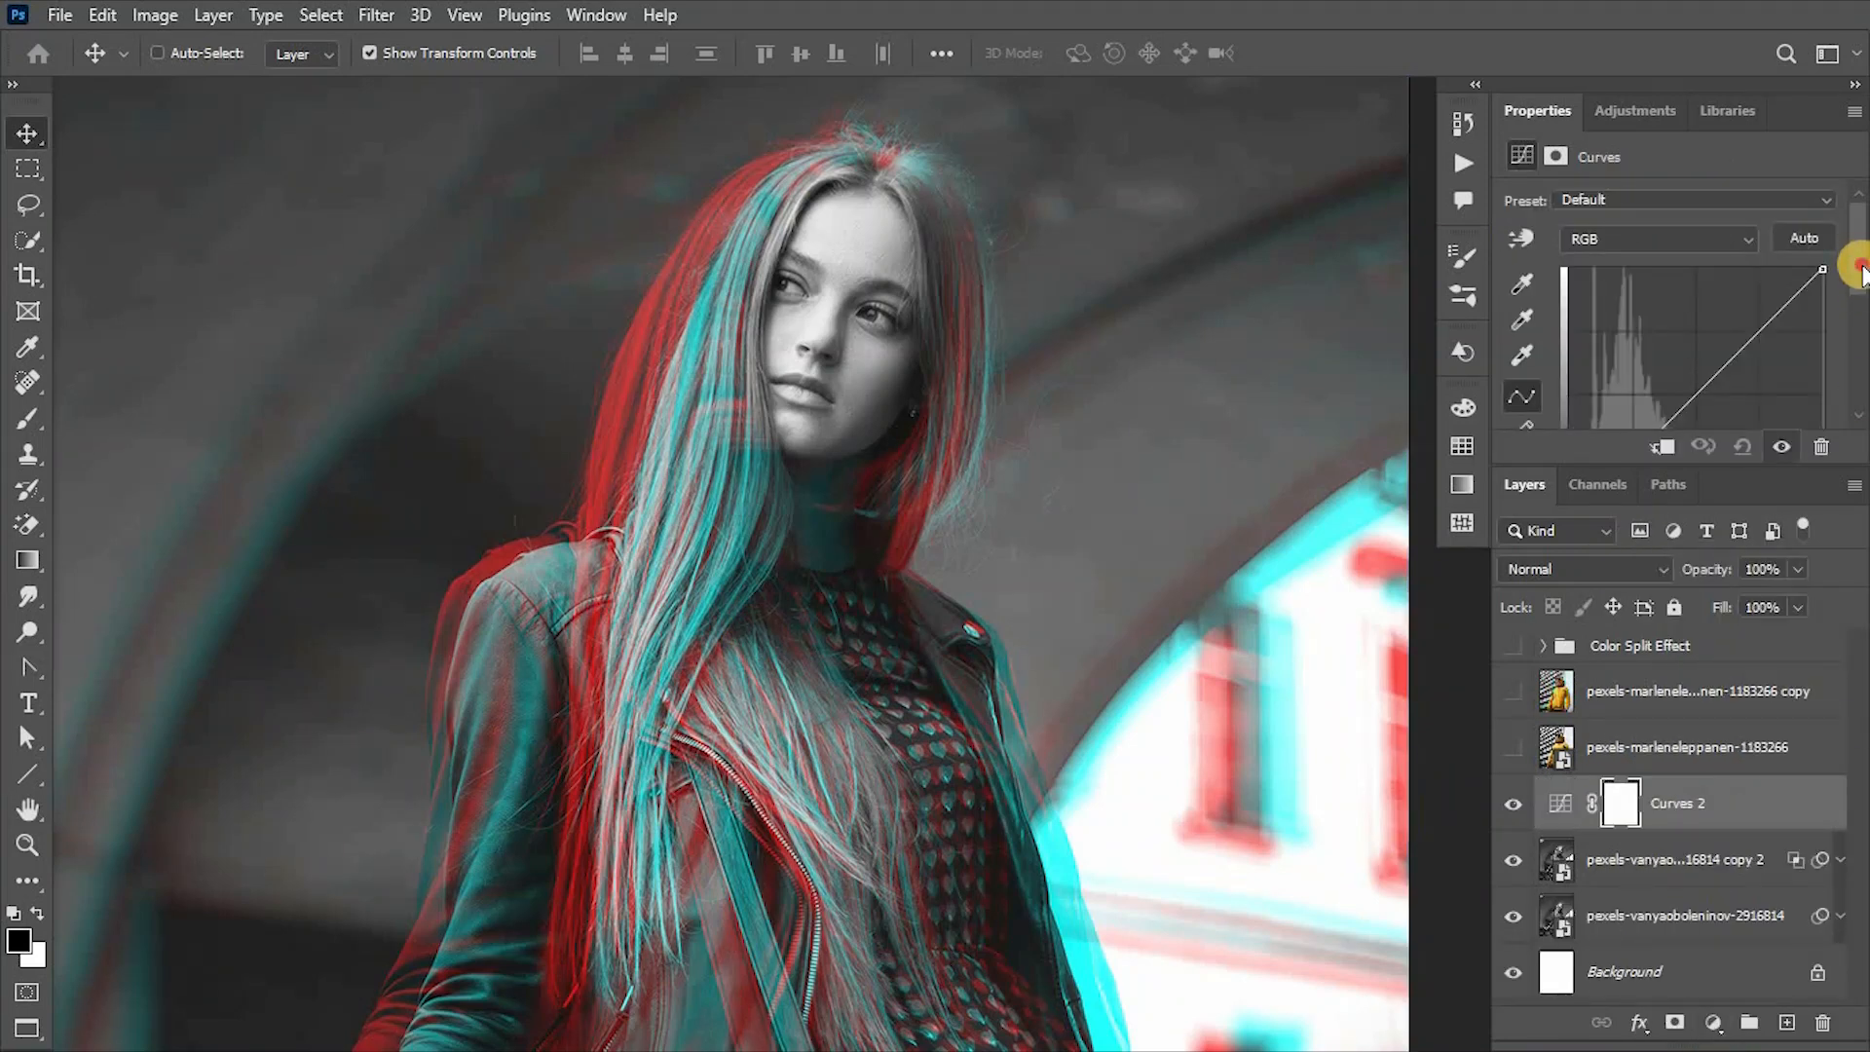
{"action": "left_click_drag", "start_coordinate": [1862, 266], "coordinate": [1862, 309]}
{"action": "left_click_drag", "start_coordinate": [1714, 467], "coordinate": [1715, 506]}
{"action": "left_click_drag", "start_coordinate": [1764, 233], "coordinate": [1746, 227]}
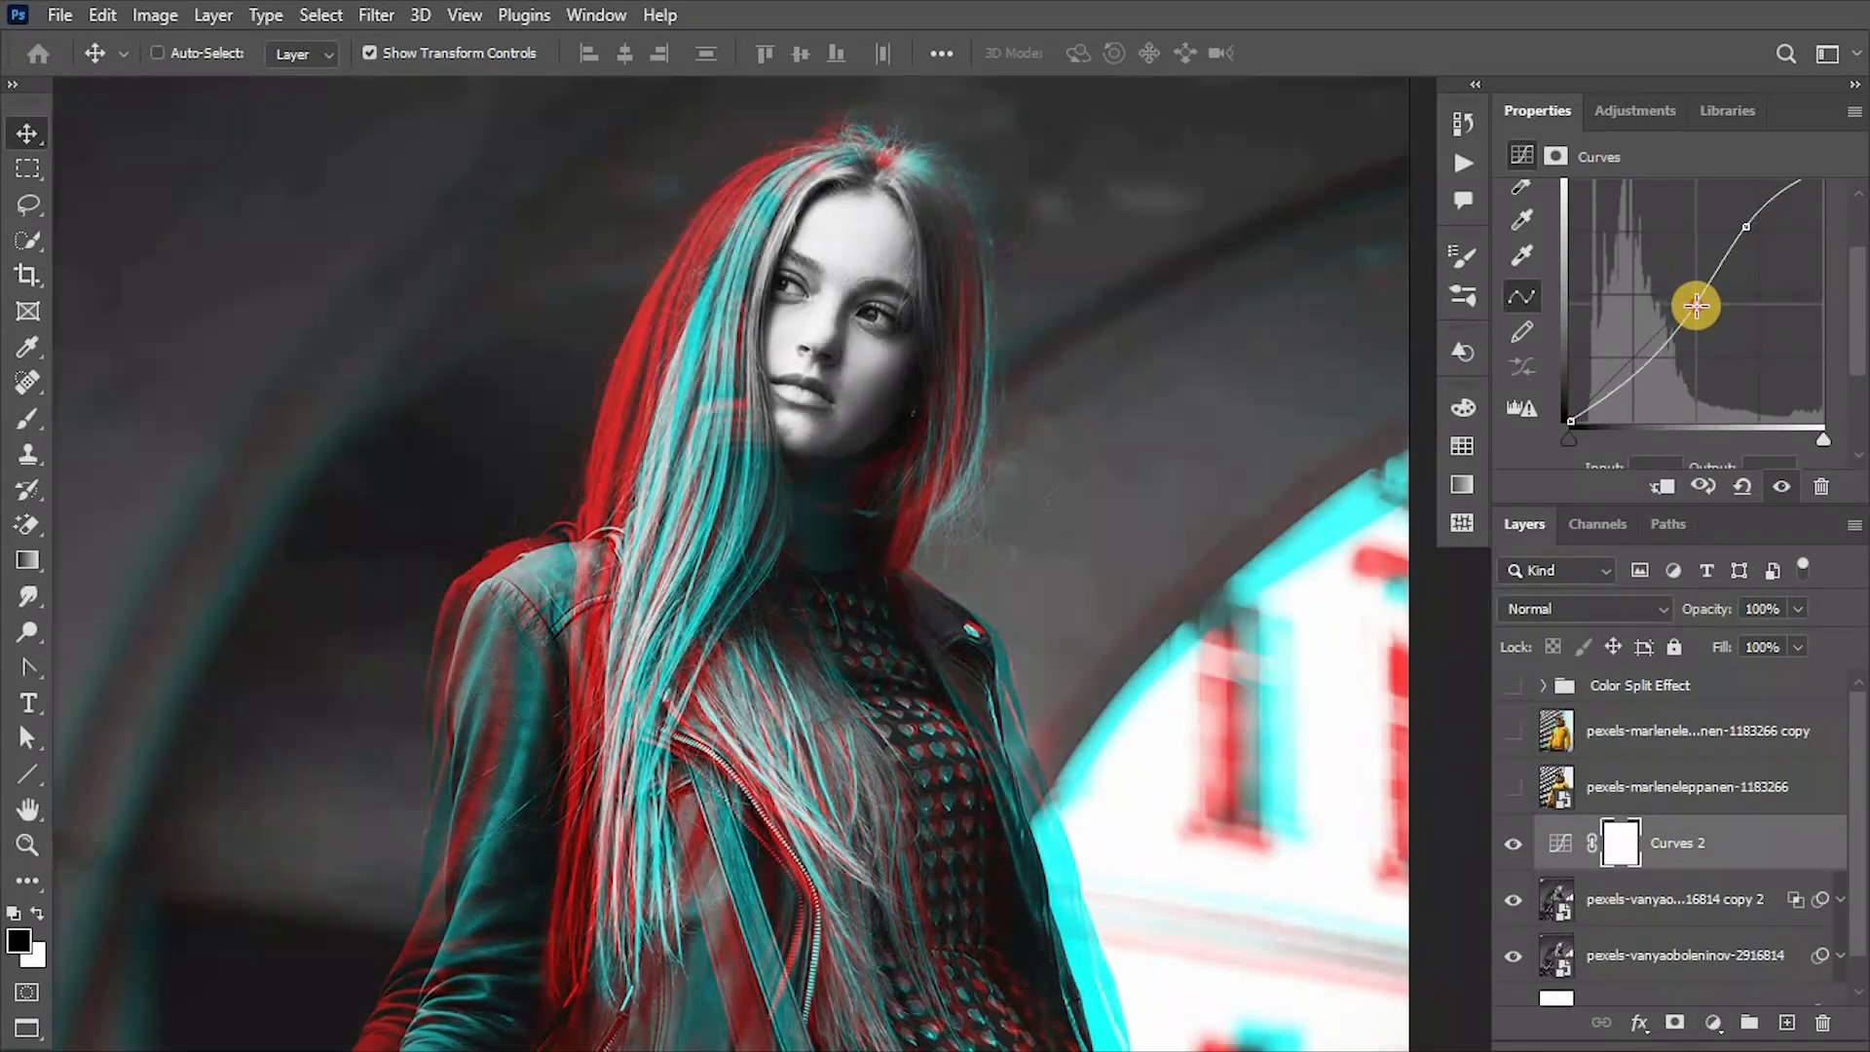